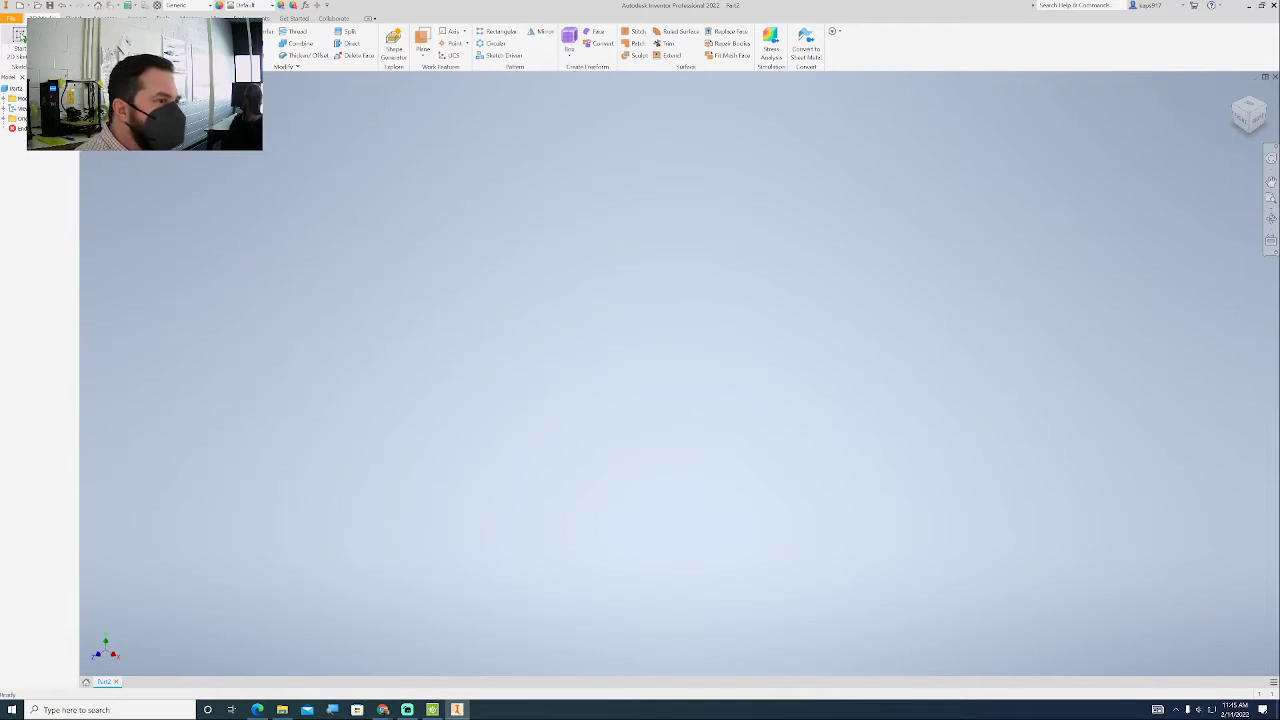
# Step: Show the Classwork page's Demonstration drawing beside the part and start a 2D sketch on the horizontal XZ origin plane
pyautogui.click(20, 36)
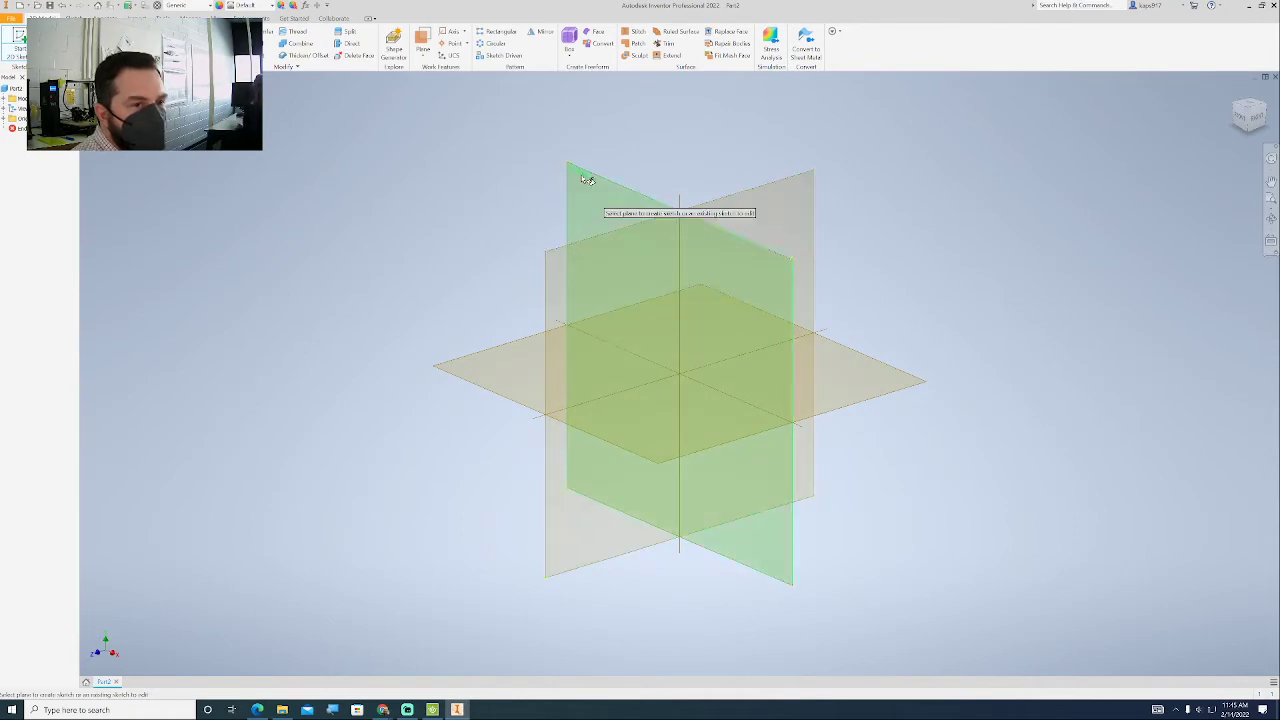
pyautogui.press('super+Right')
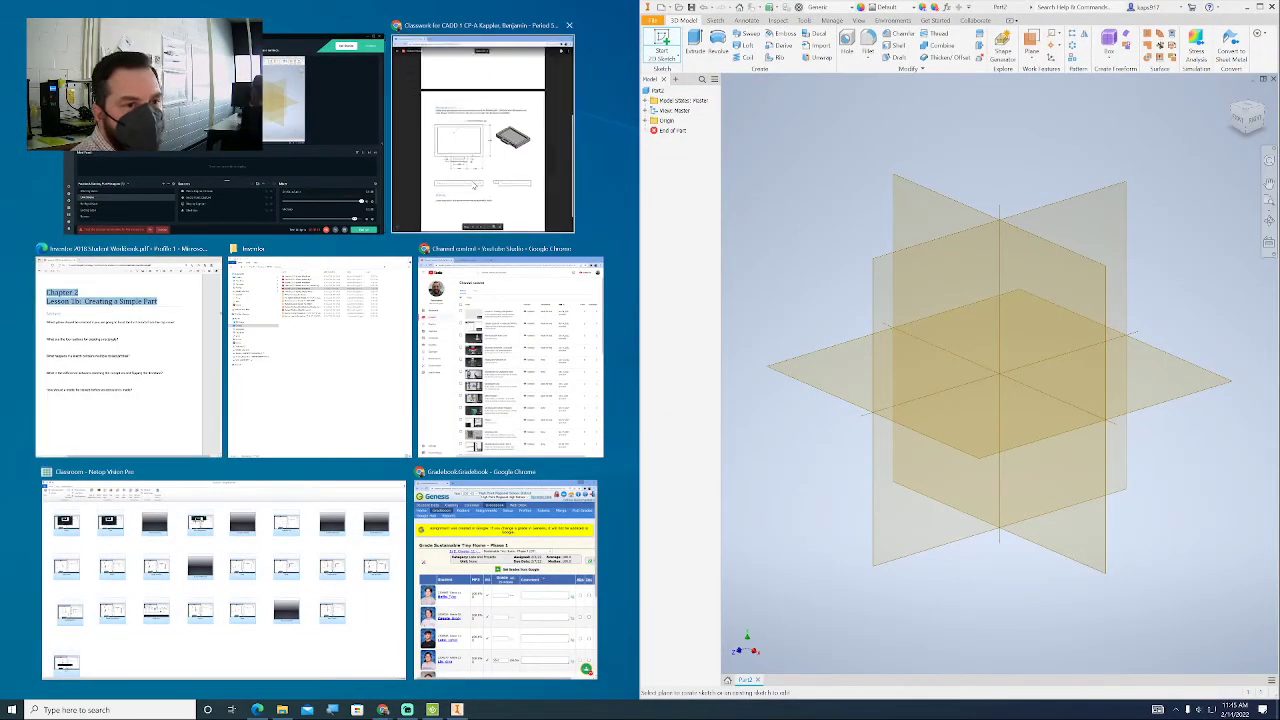
pyautogui.click(470, 140)
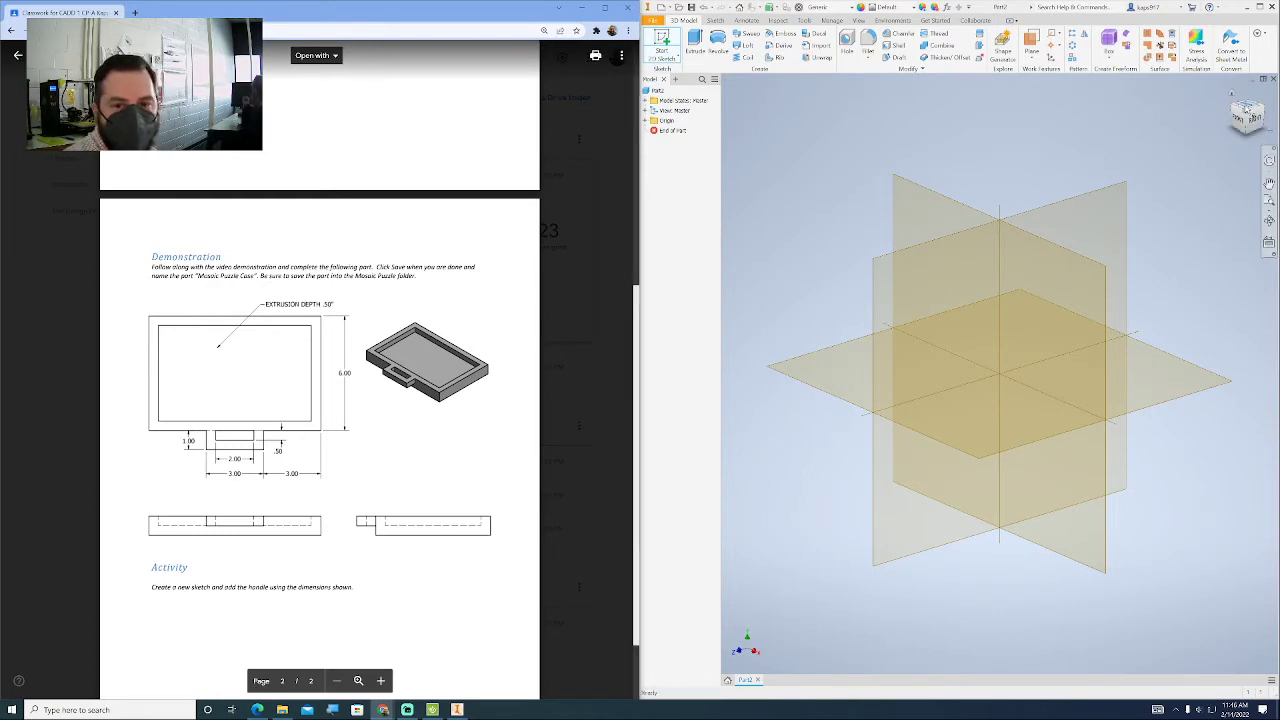
pyautogui.click(661, 45)
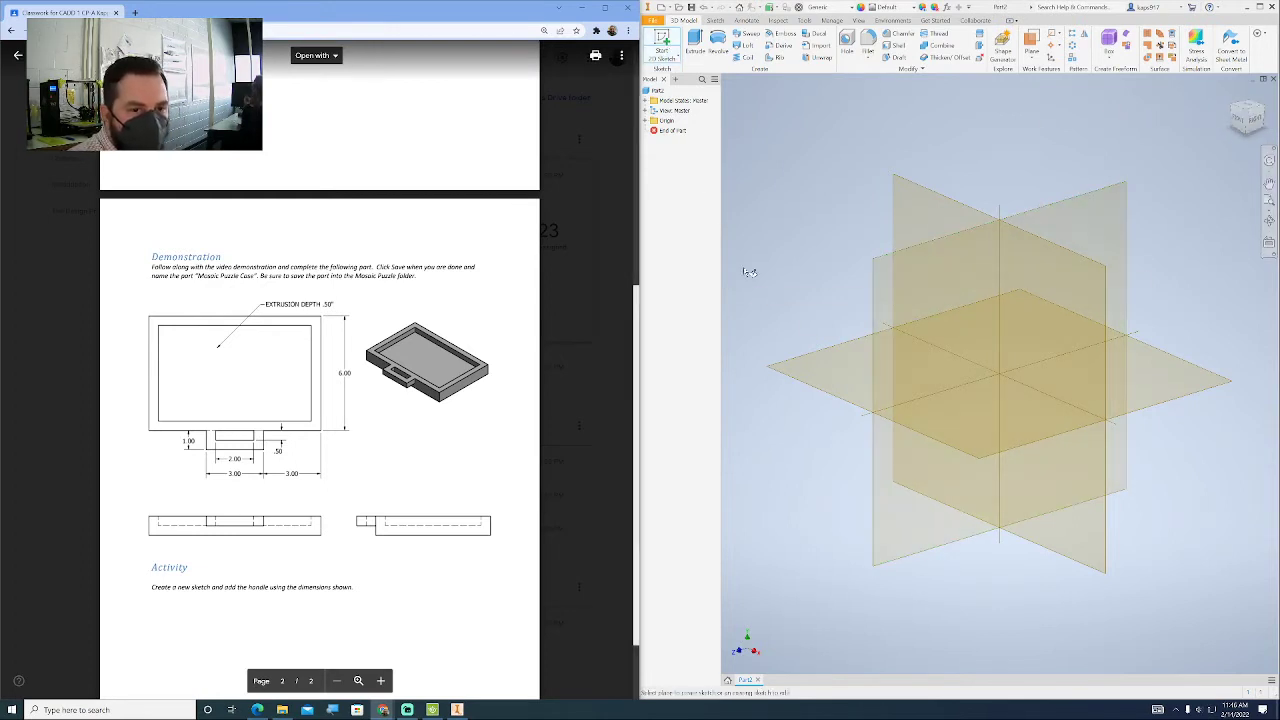
pyautogui.click(822, 383)
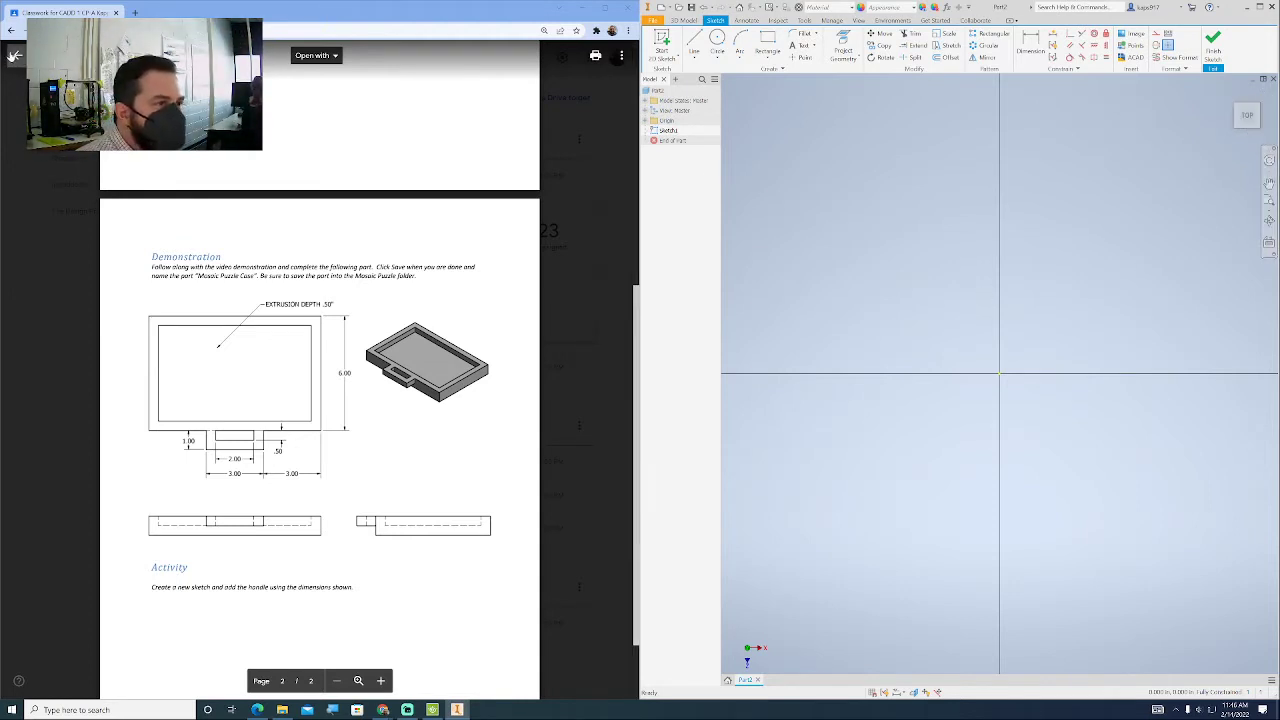
# Step: Replace the classwork page with the Inventor 2018 Student Workbook PDF beside the part and minimize the Streamlabs window
pyautogui.moveTo(240, 13); pyautogui.dragTo(403, 159)
pyautogui.click(603, 47)
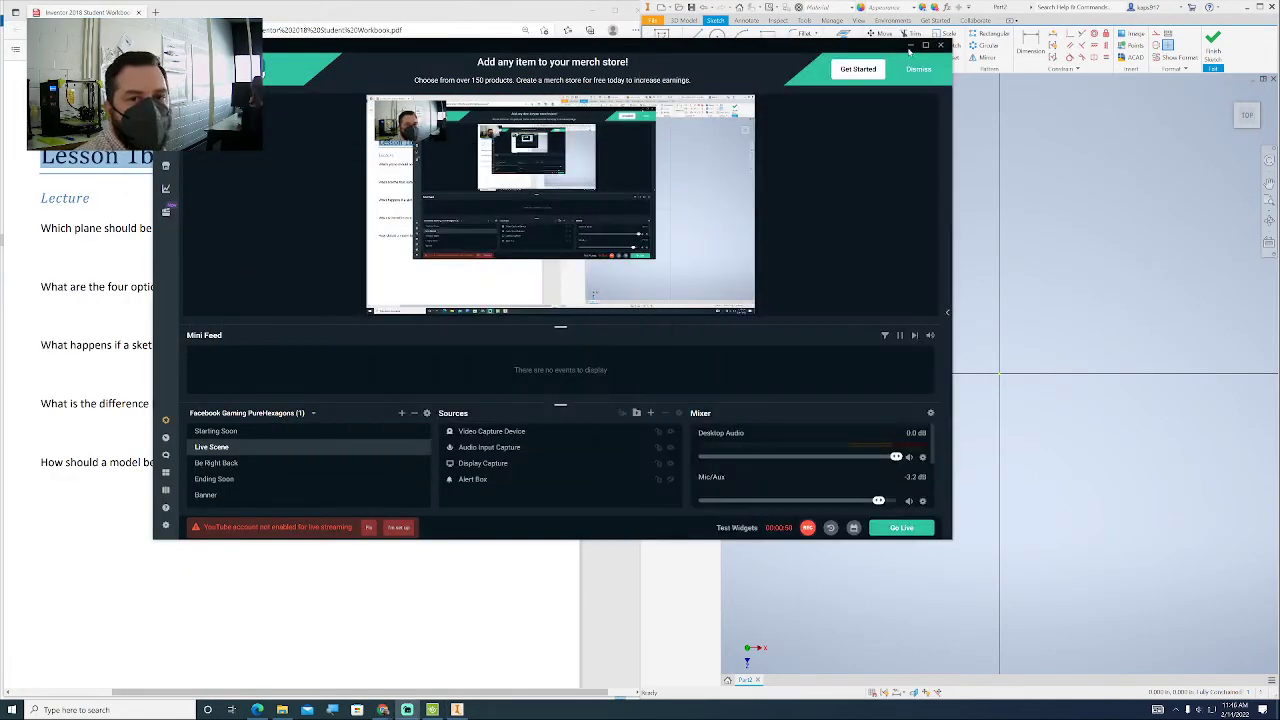
pyautogui.click(911, 48)
pyautogui.click(533, 519)
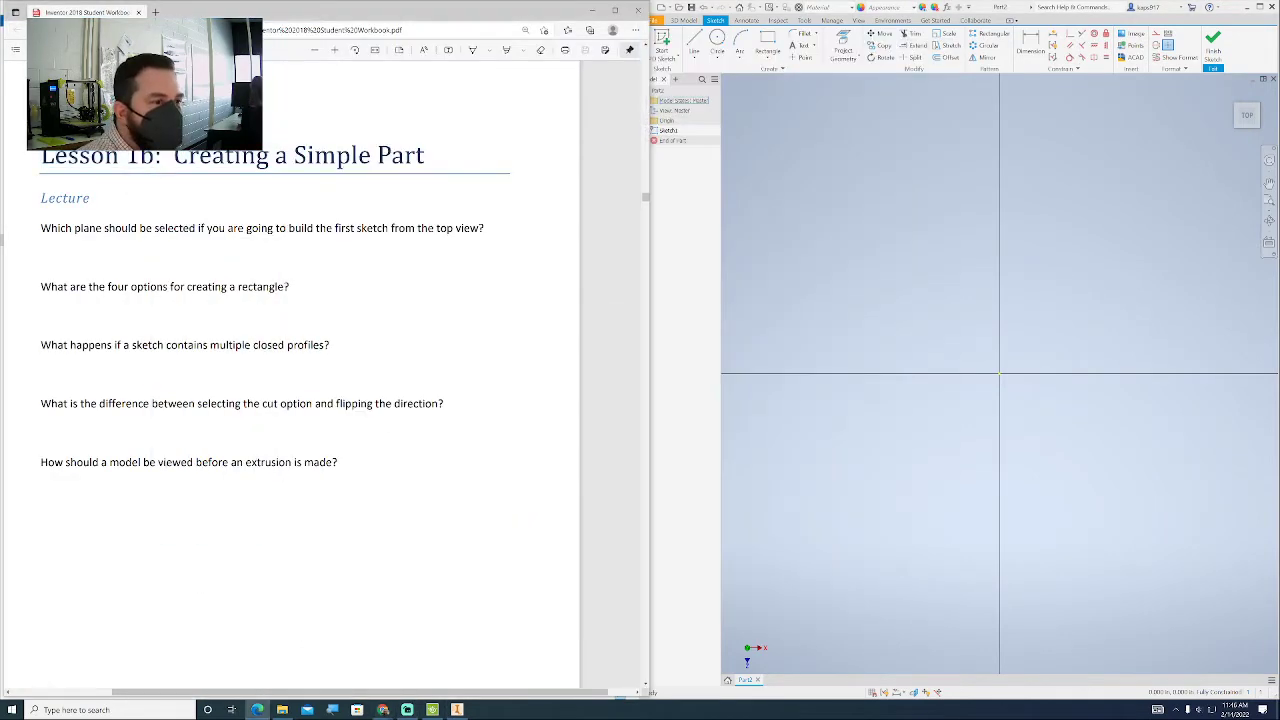
# Step: Add the text answer "XZ" beneath the first Lecture question in the workbook and shrink its text box to fit
pyautogui.moveTo(40, 228); pyautogui.dragTo(484, 228)
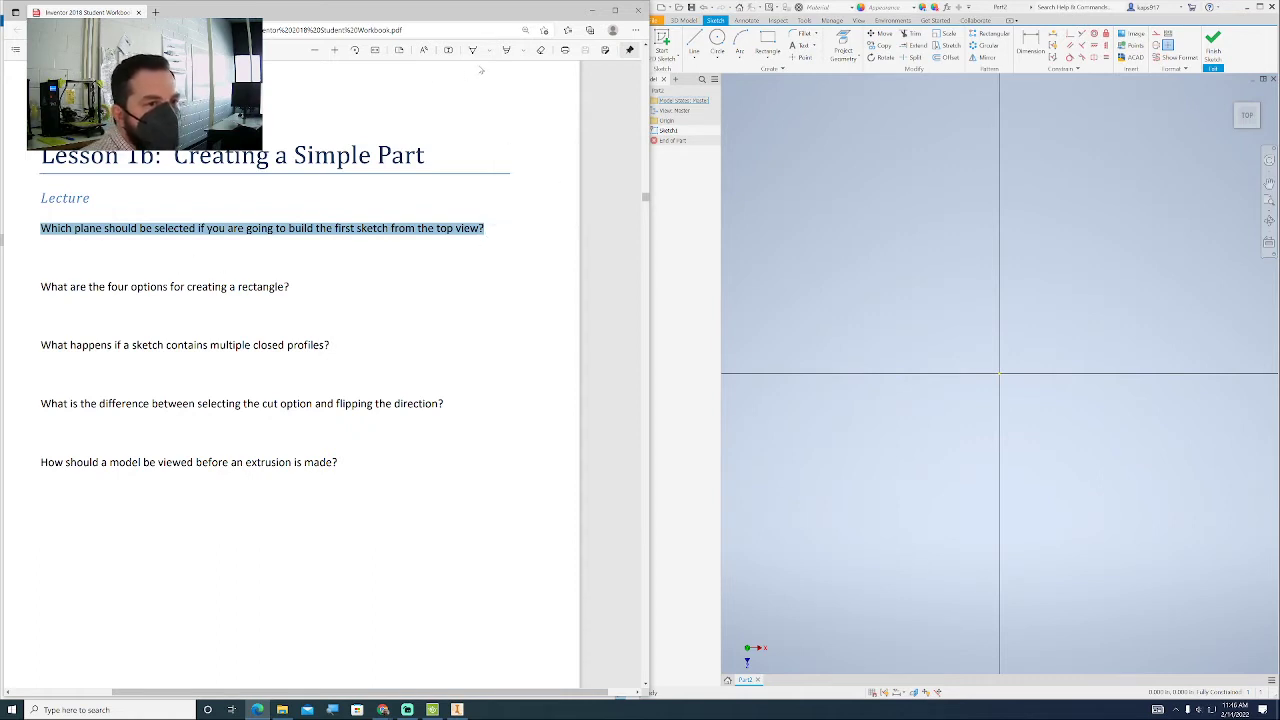
pyautogui.click(448, 50)
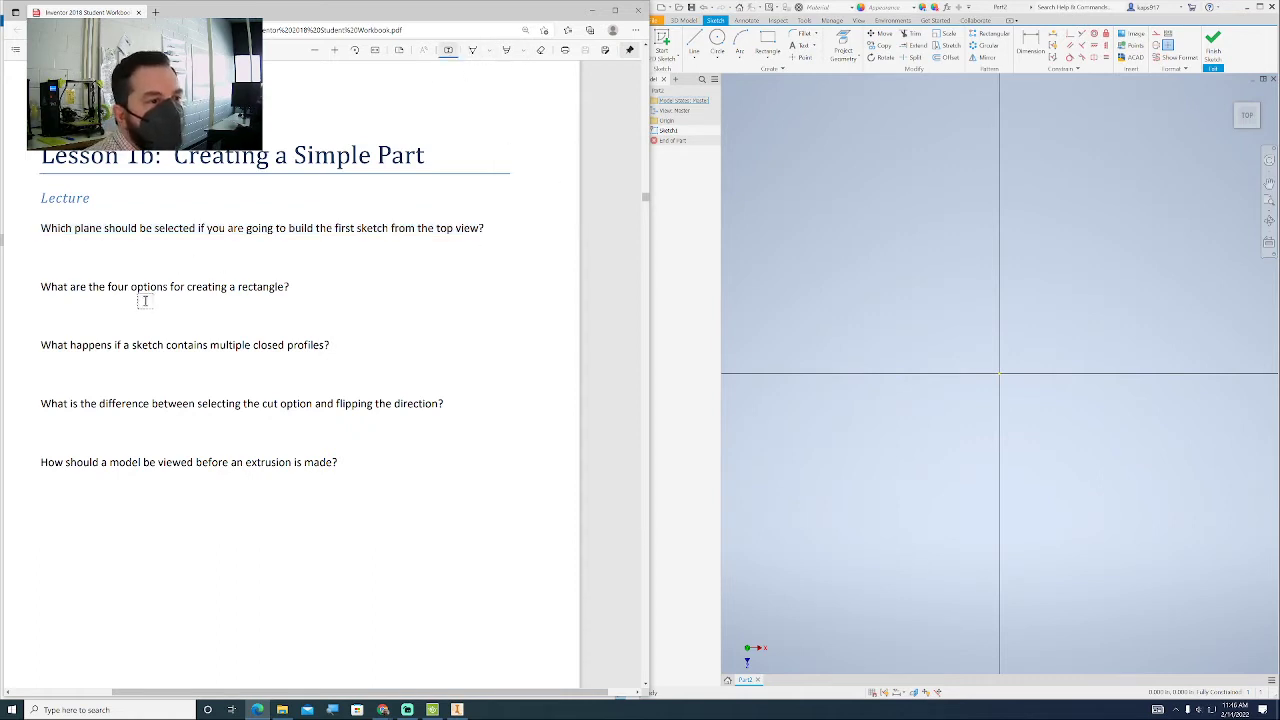
pyautogui.click(136, 250)
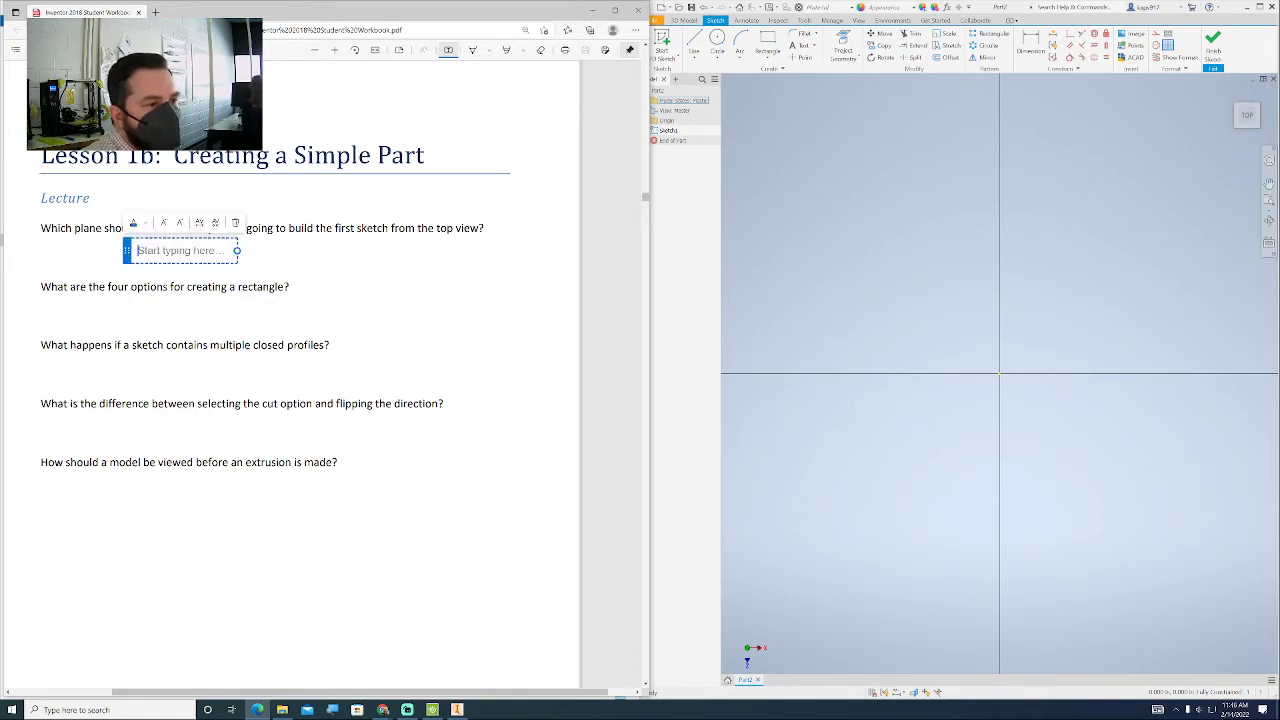
pyautogui.write('XZ')
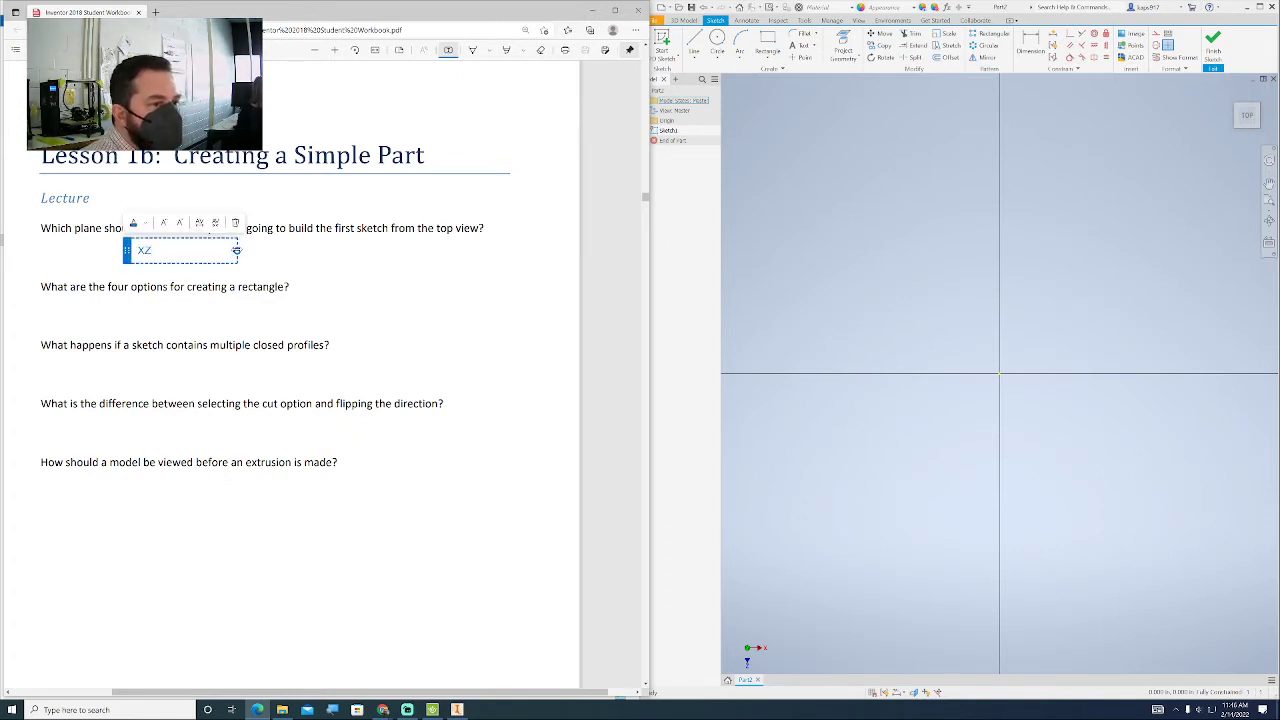
pyautogui.moveTo(237, 250); pyautogui.dragTo(171, 250)
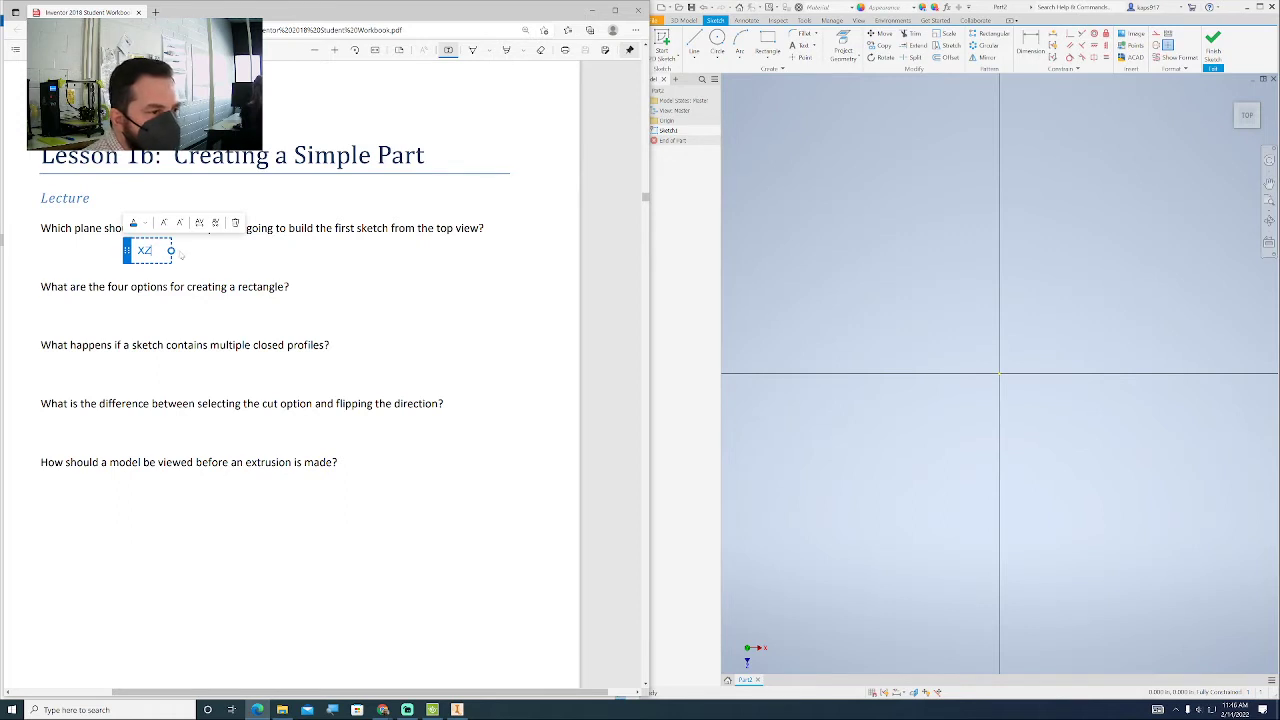
pyautogui.click(134, 308)
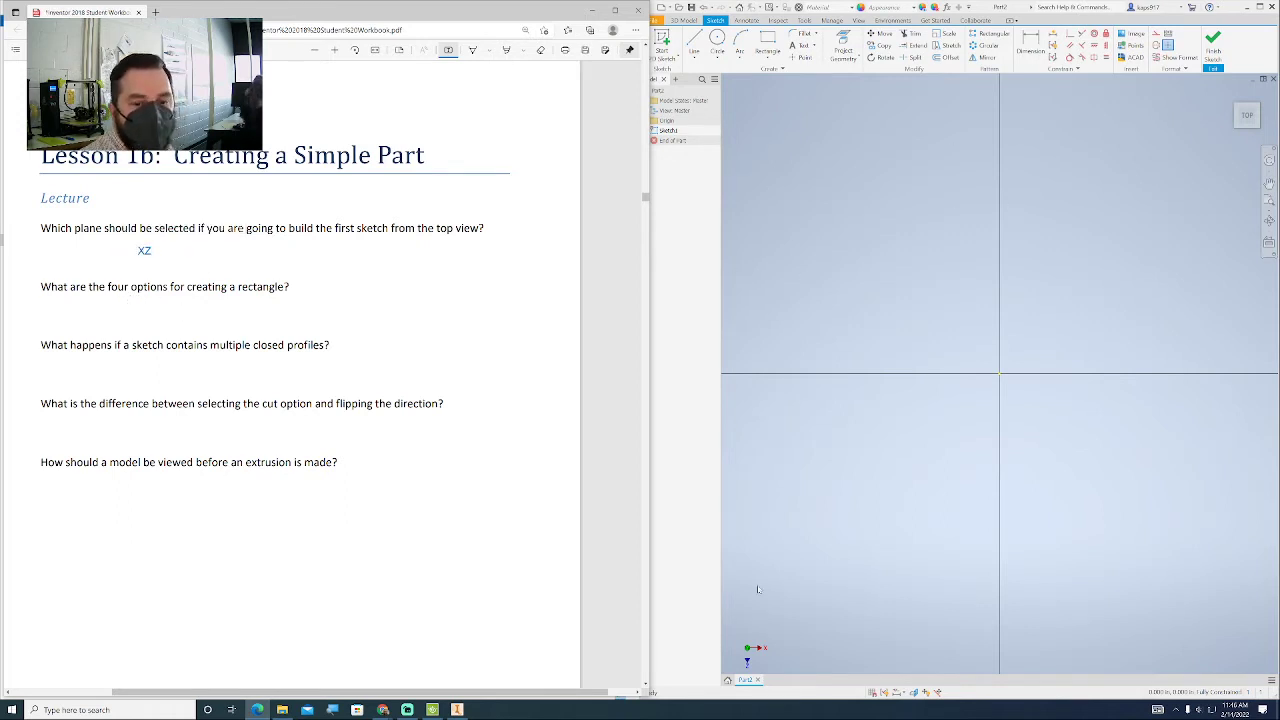
pyautogui.click(457, 710)
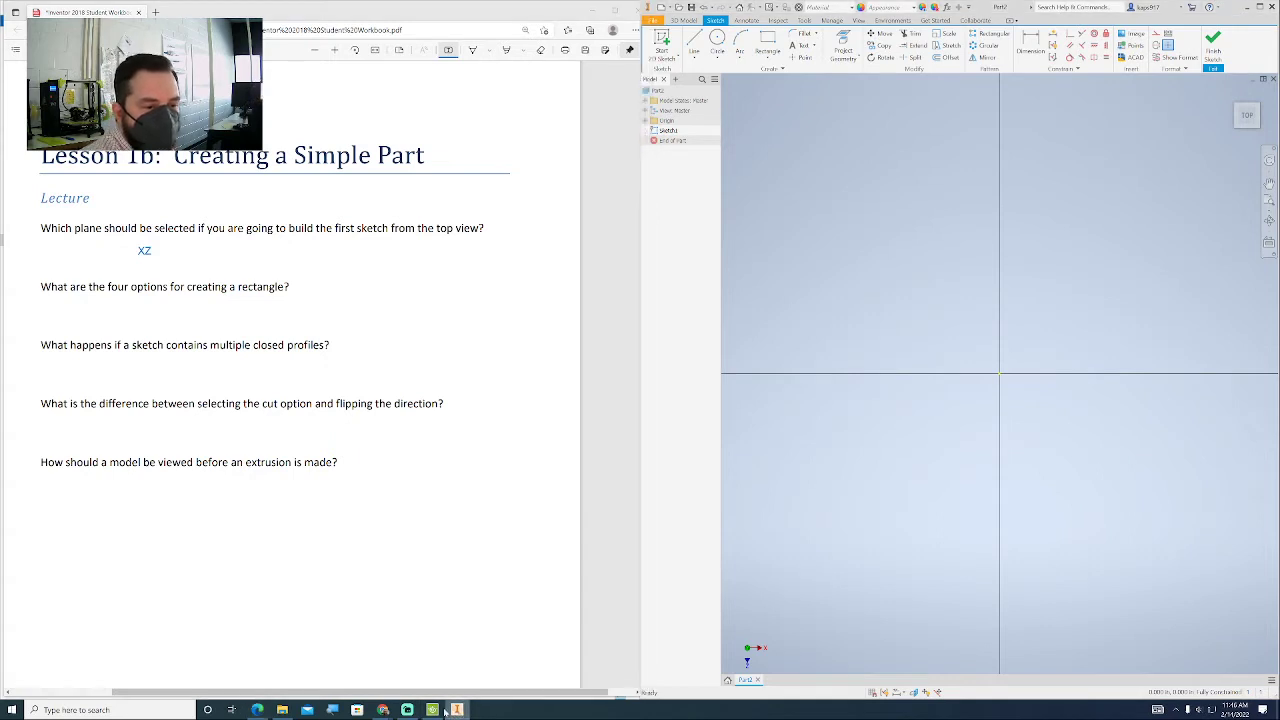
pyautogui.click(258, 710)
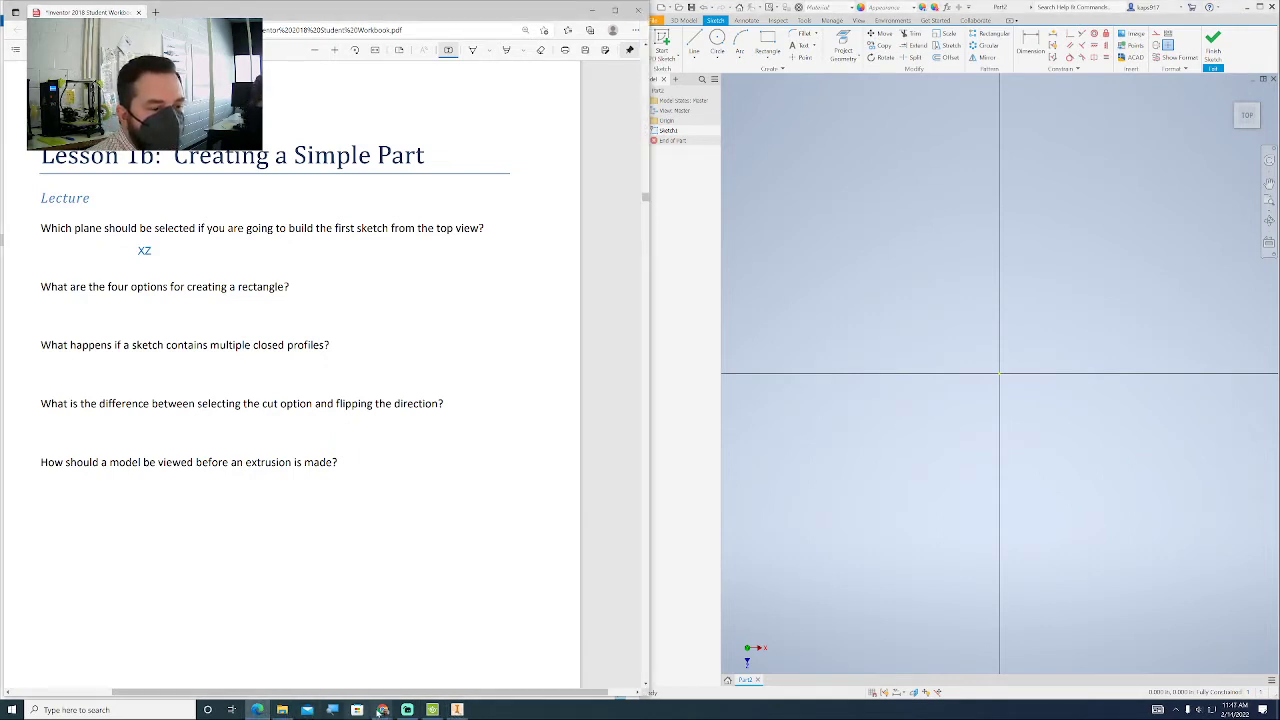
pyautogui.click(142, 250)
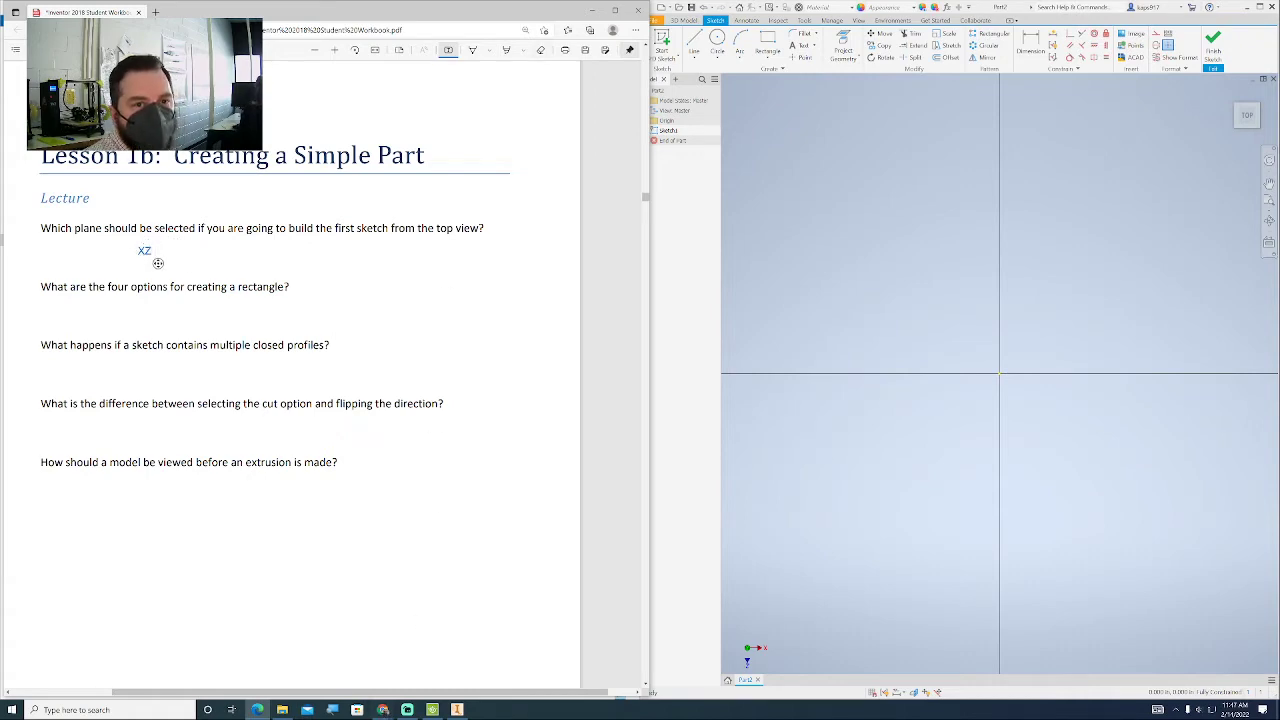
# Step: Find the Demonstration drawing of the Lesson 1b part with its dimensions in the workbook
pyautogui.scroll(-15, 440, 126)
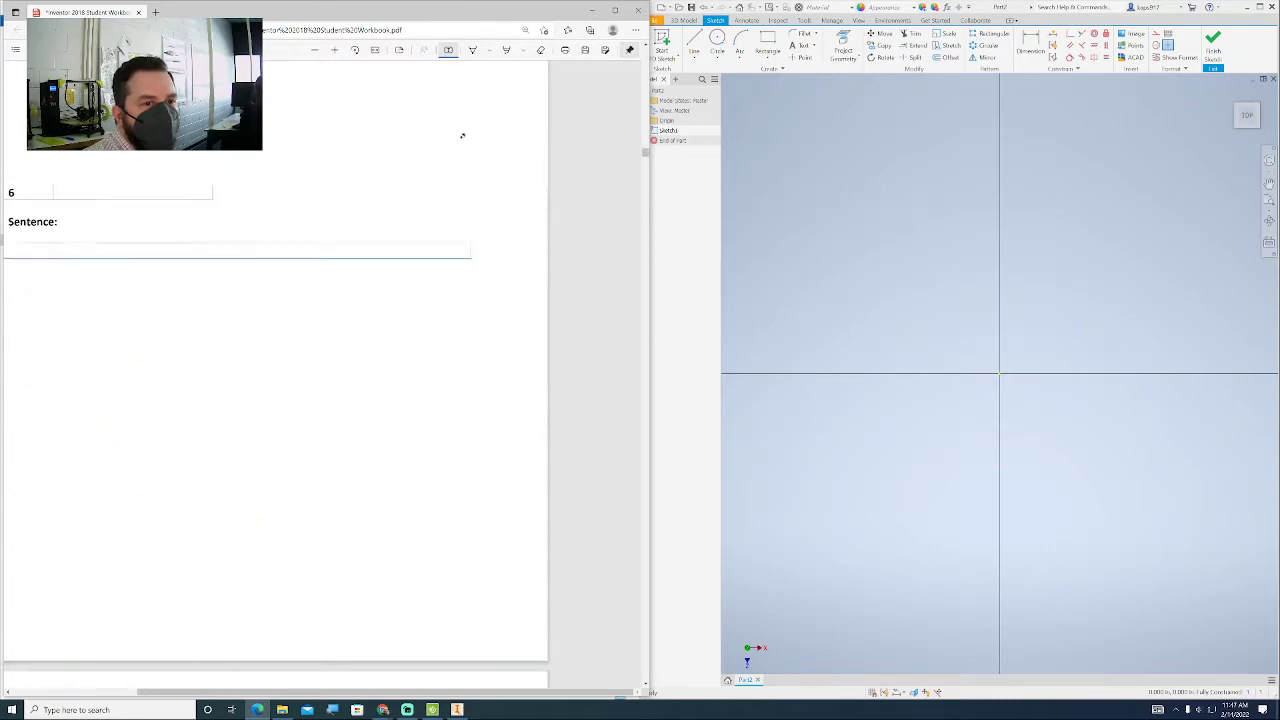
pyautogui.scroll(8, 480, 140)
pyautogui.moveTo(647, 143)
pyautogui.mouseDown()
pyautogui.moveTo(649, 301)
pyautogui.moveTo(646, 209)
pyautogui.mouseUp()
pyautogui.scroll(3, 347, 229)
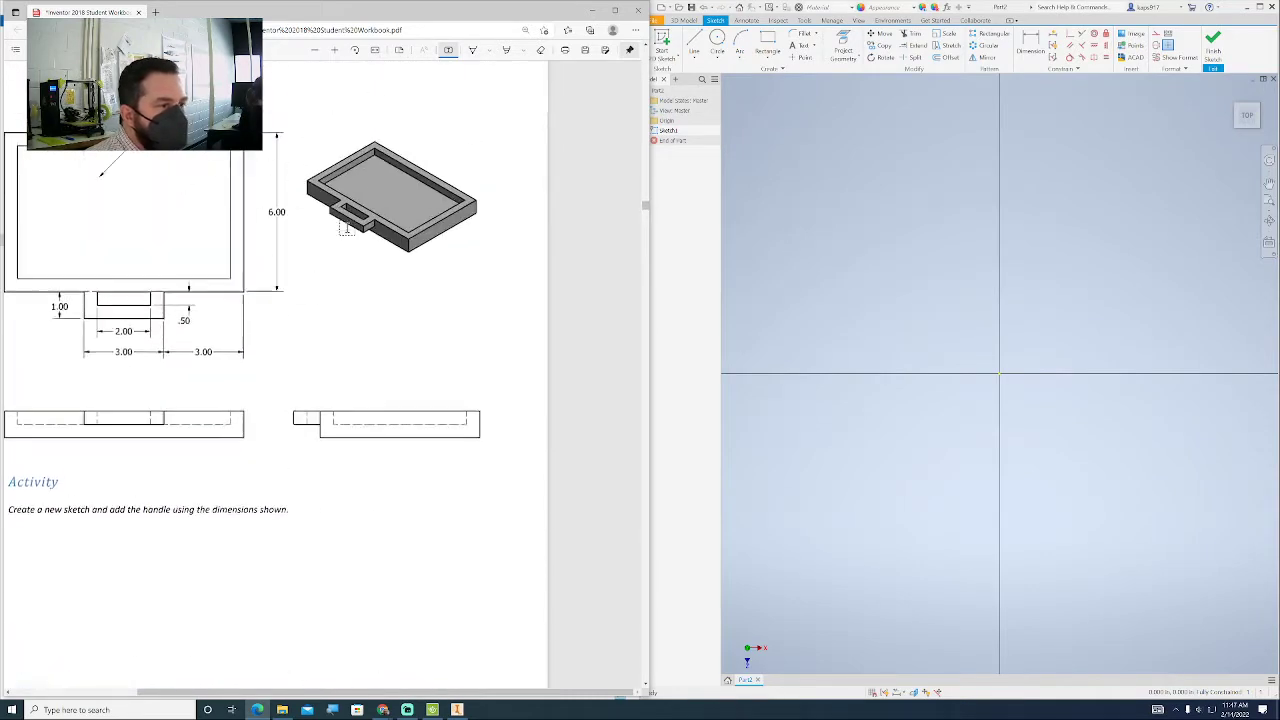
pyautogui.scroll(1, 345, 228)
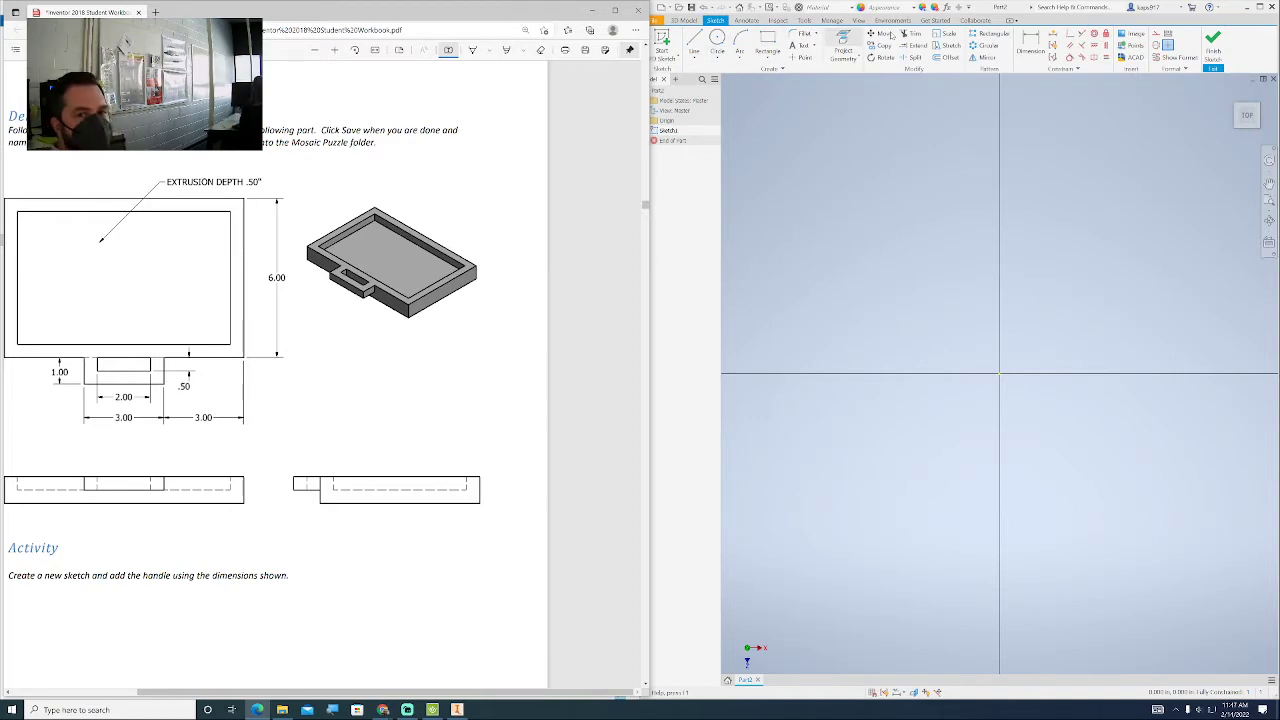
# Step: Maximize Inventor and sketch a two-point rectangle from the origin, about 9.5 in wide and 5.4 in high
pyautogui.click(1008, 10)
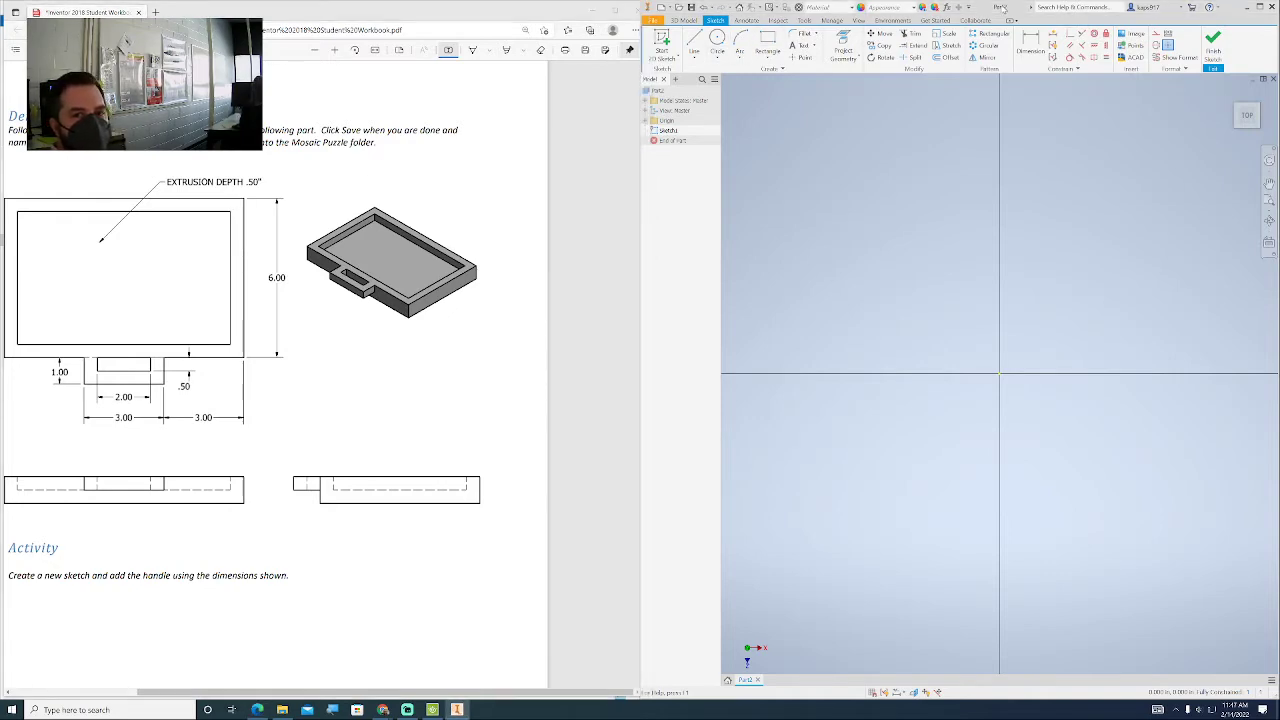
pyautogui.doubleClick(1003, 8)
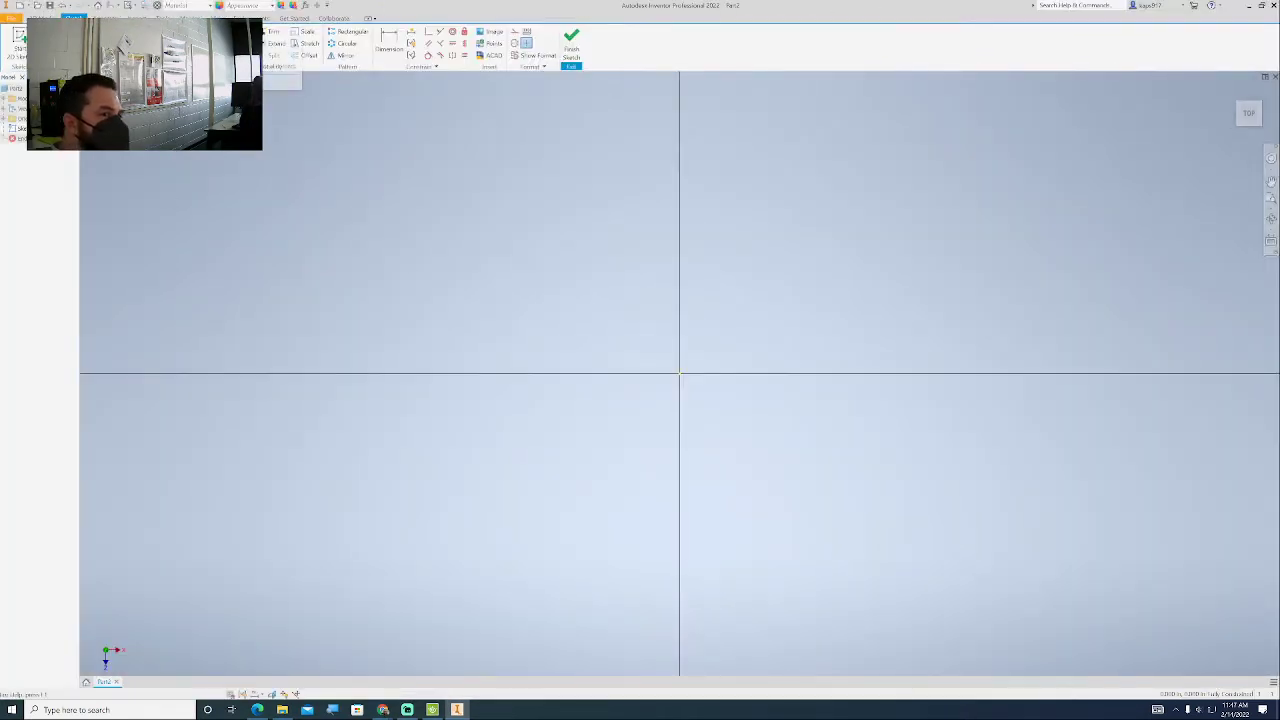
pyautogui.click(124, 58)
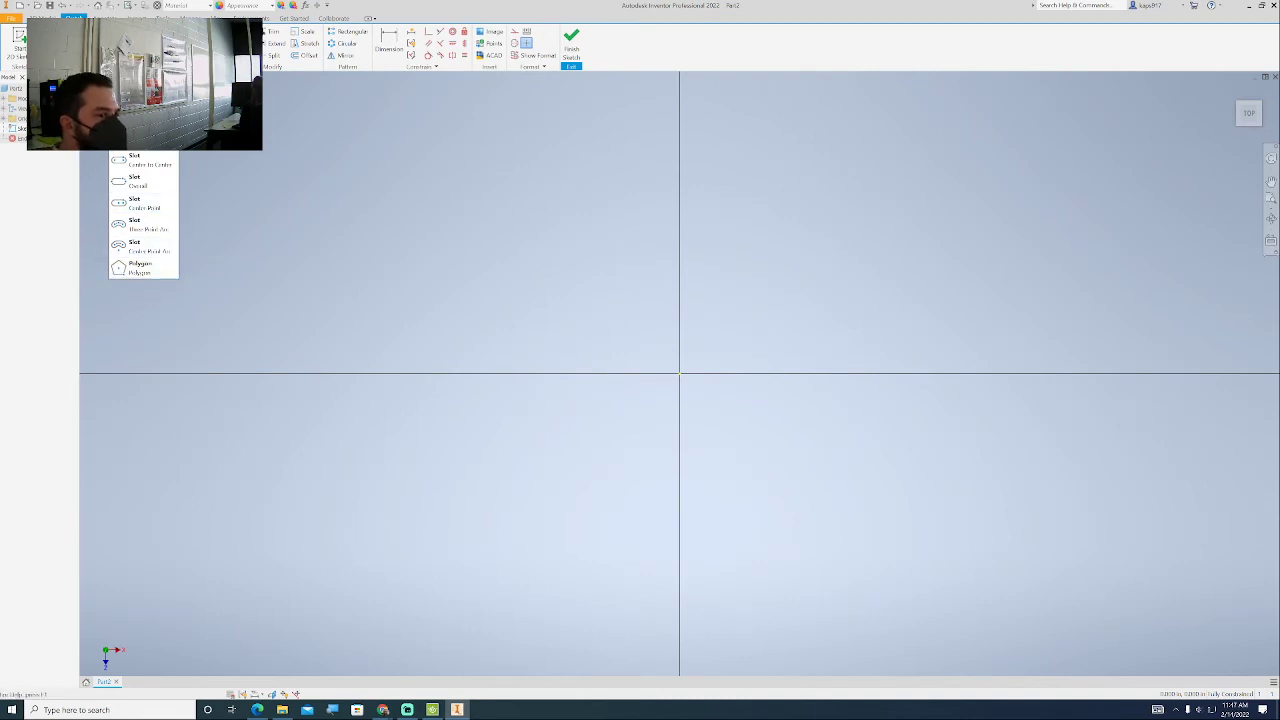
pyautogui.click(140, 75)
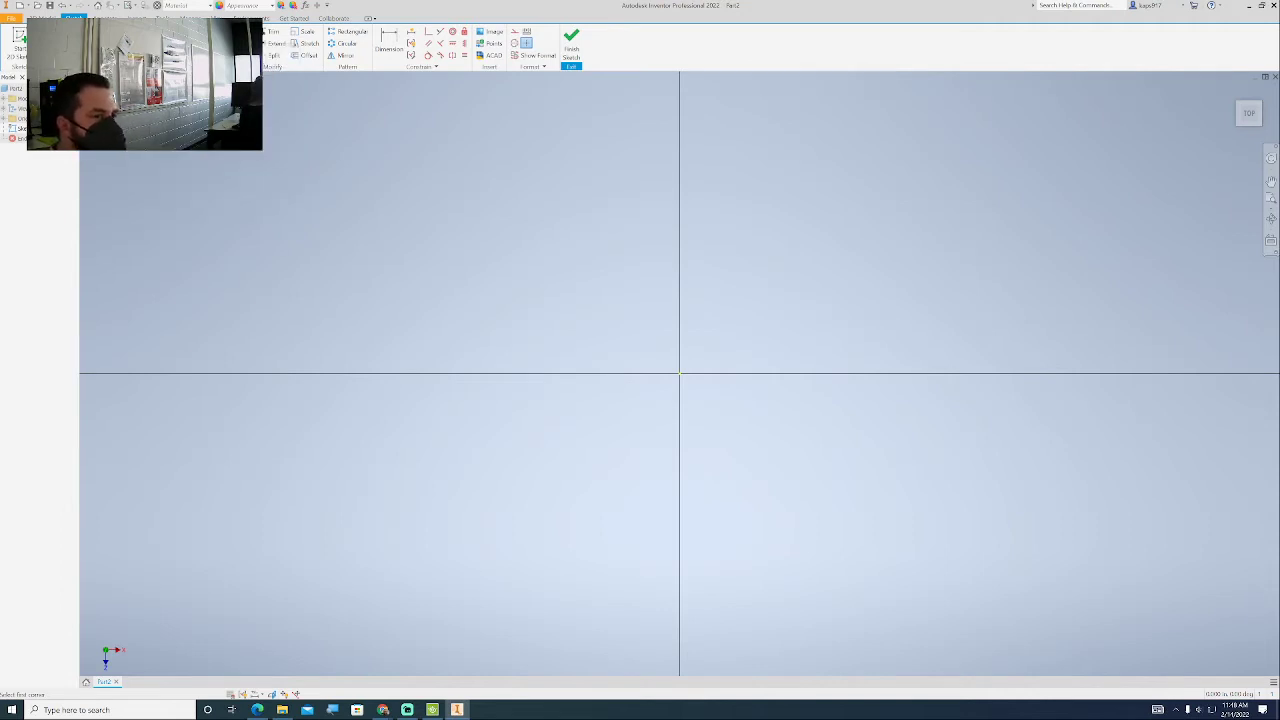
pyautogui.click(683, 373)
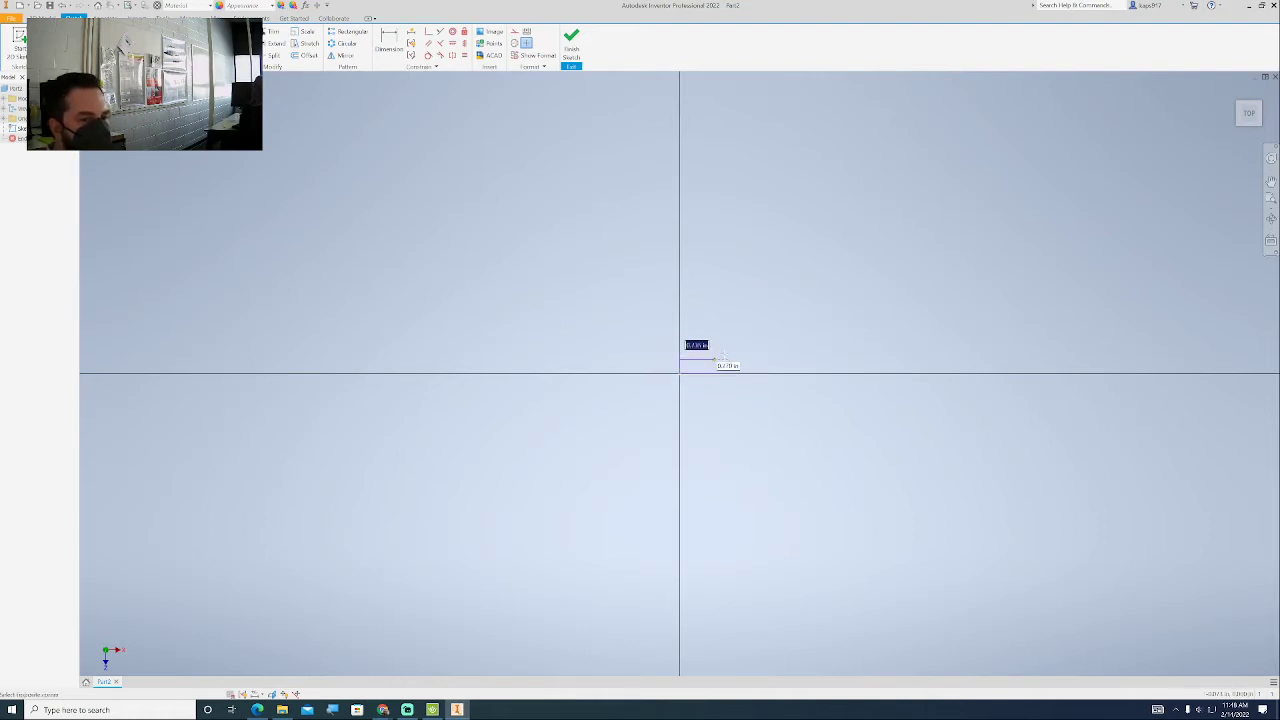
pyautogui.moveTo(995, 210); pyautogui.dragTo(731, 337, button='middle')
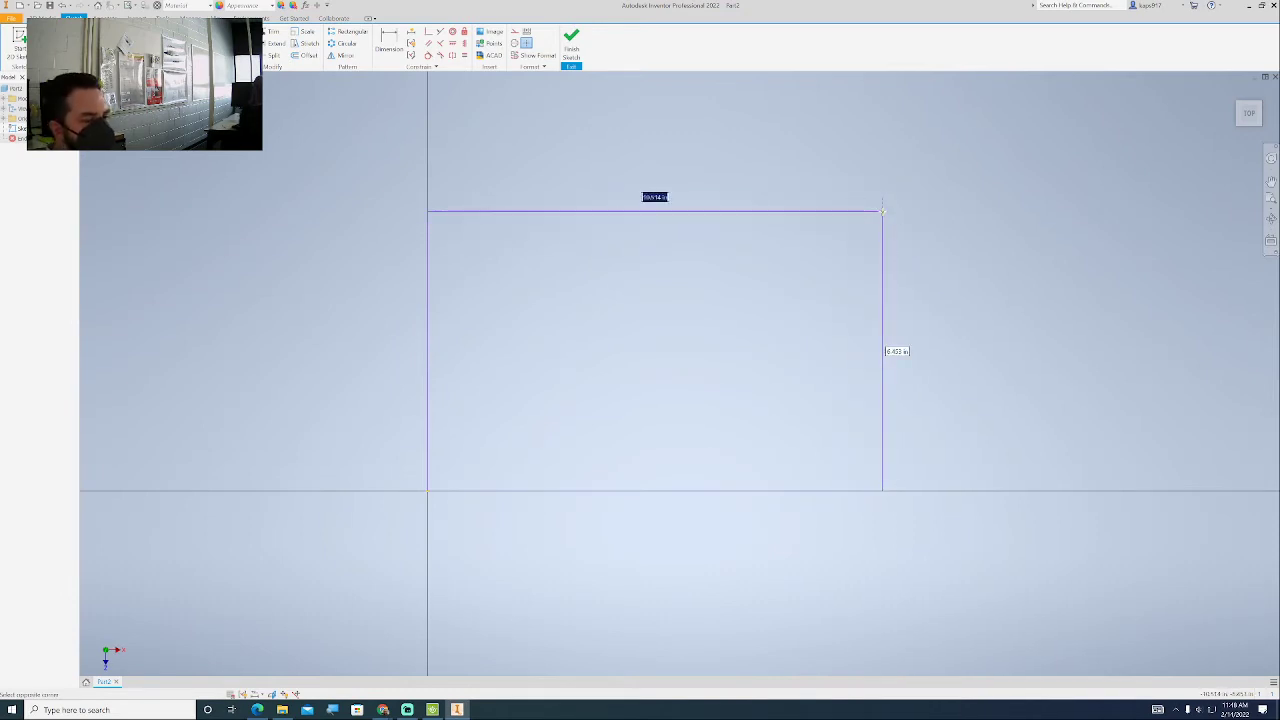
pyautogui.click(840, 256)
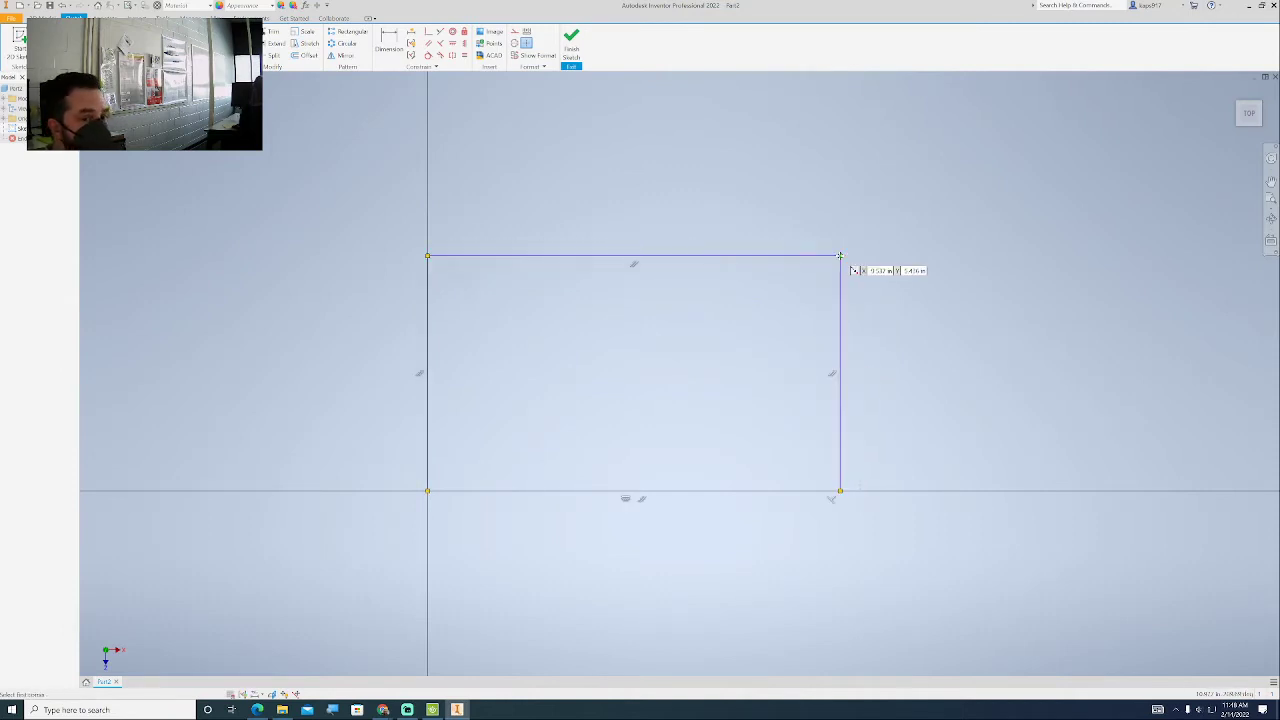
# Step: Dimension the height of the rectangle along its right side and the width above its upper edge
pyautogui.click(389, 45)
pyautogui.click(841, 333)
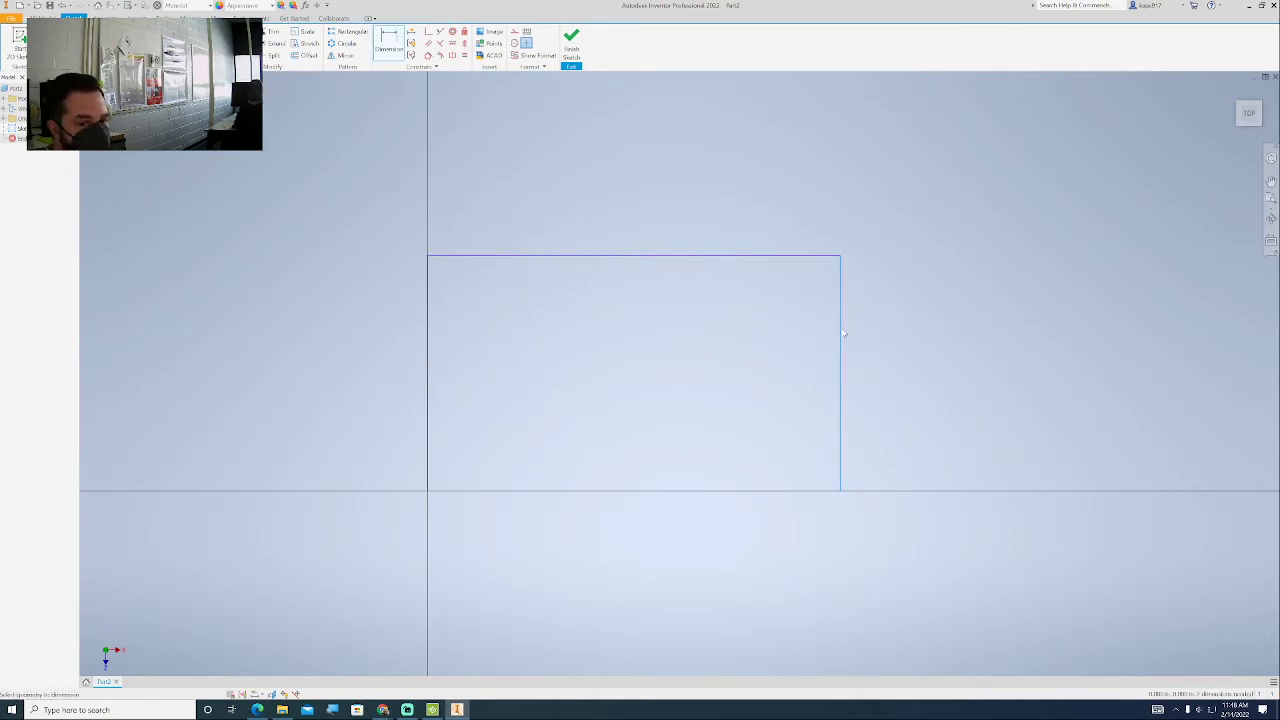
pyautogui.click(881, 362)
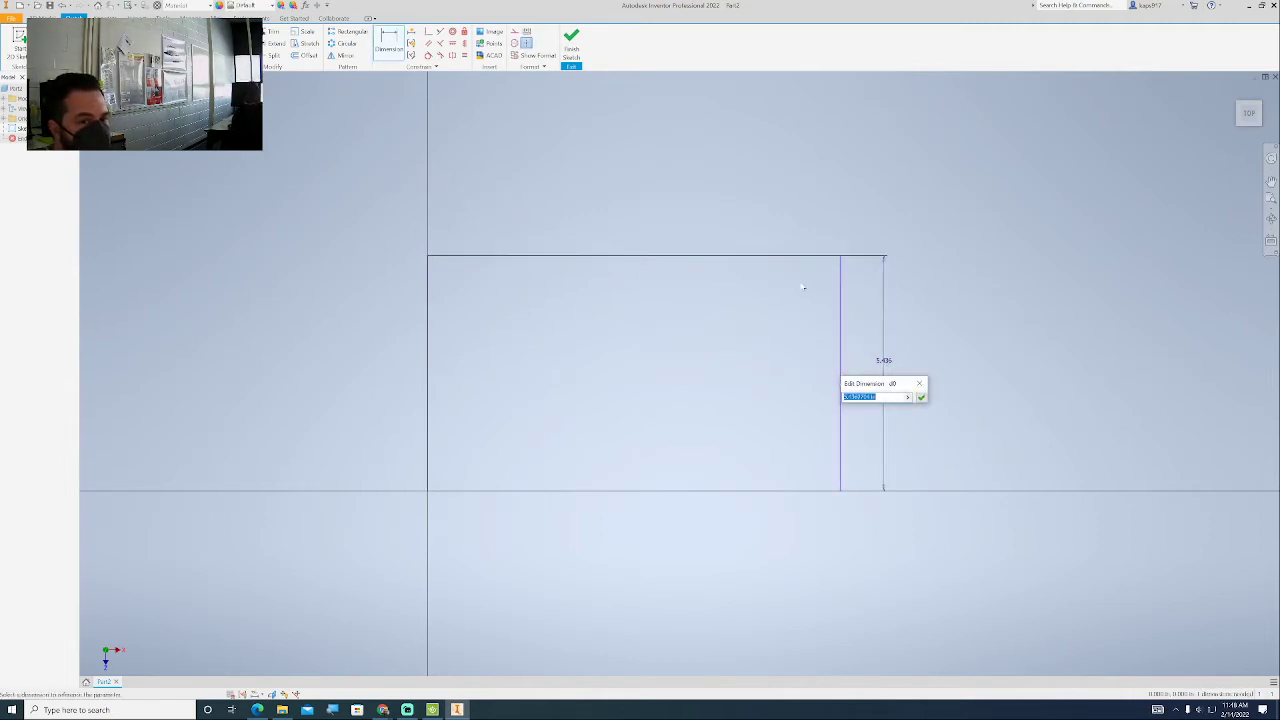
pyautogui.click(921, 397)
pyautogui.click(808, 258)
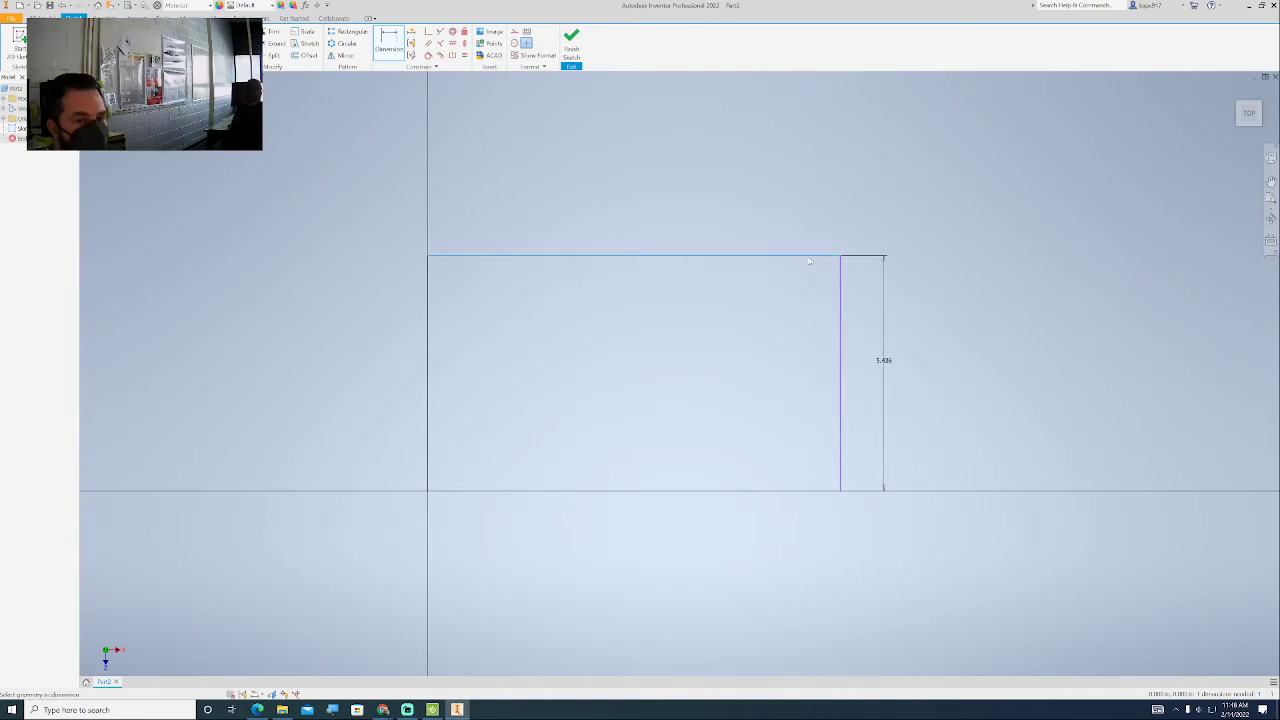
pyautogui.click(610, 217)
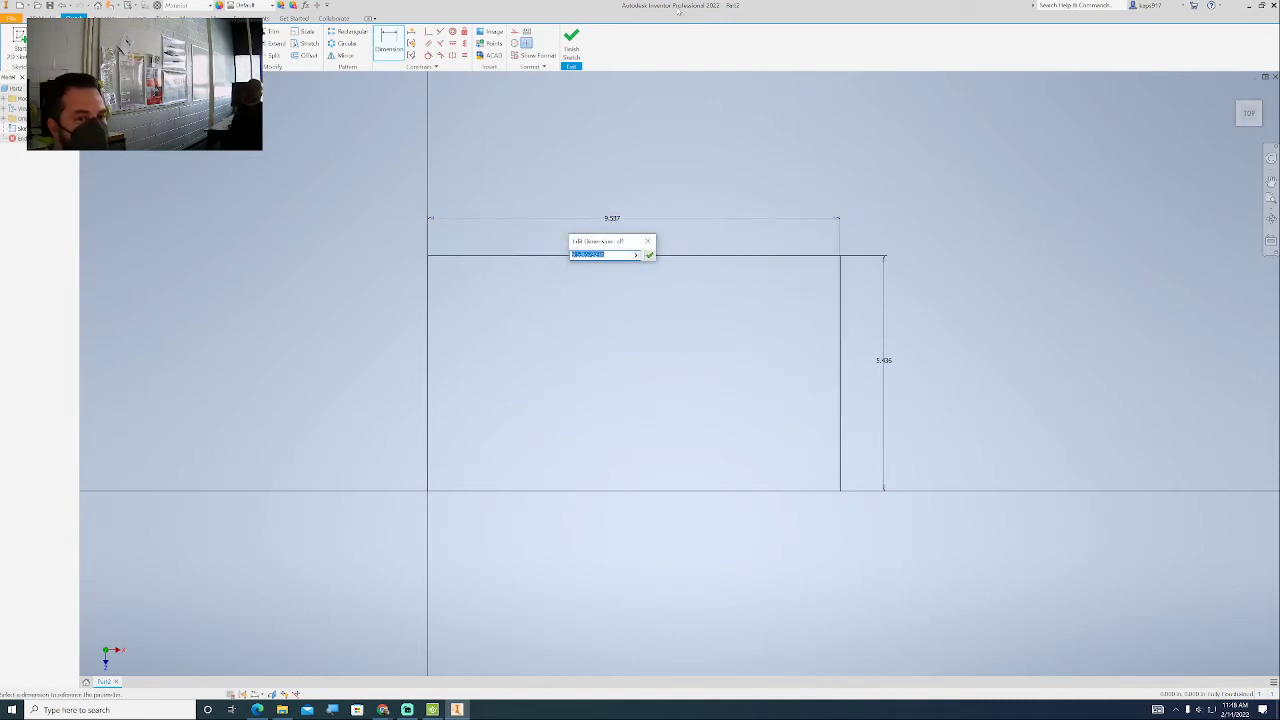
# Step: Place the Inventor window side by side with the workbook PDF showing the dimensioned drawing
pyautogui.moveTo(691, 8); pyautogui.dragTo(711, 80)
pyautogui.moveTo(697, 138); pyautogui.dragTo(1275, 88)
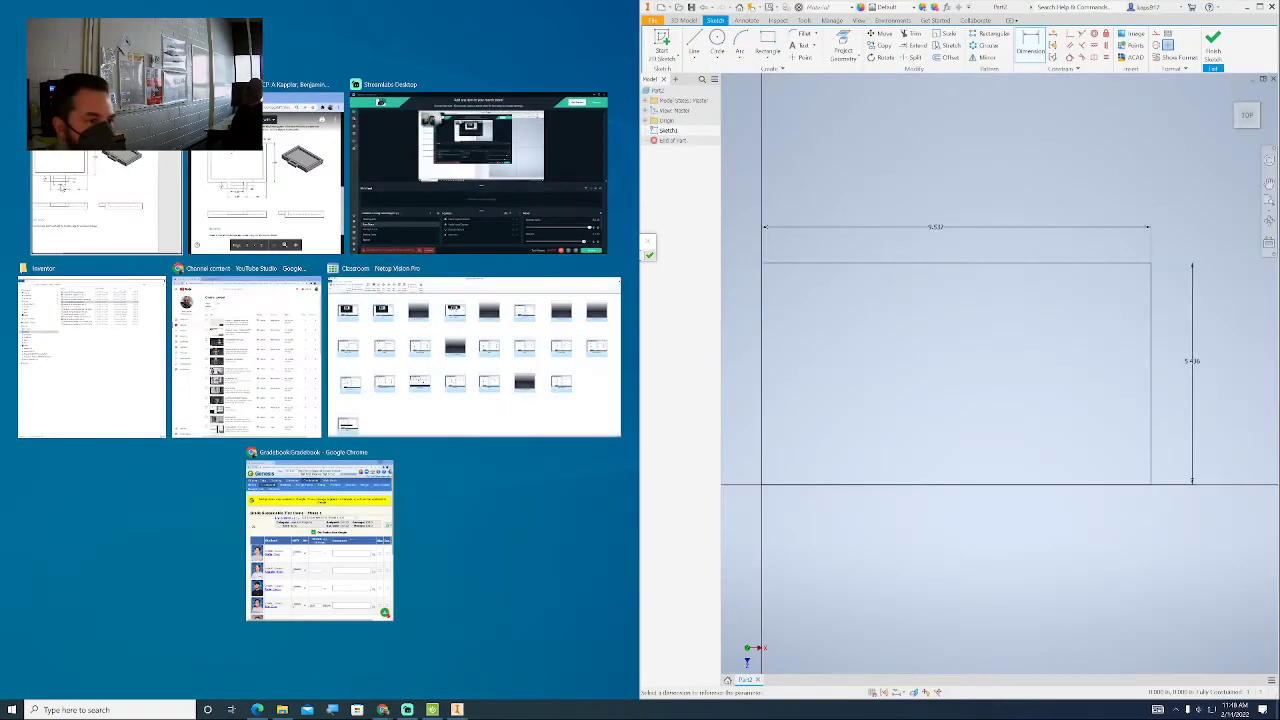
pyautogui.click(137, 203)
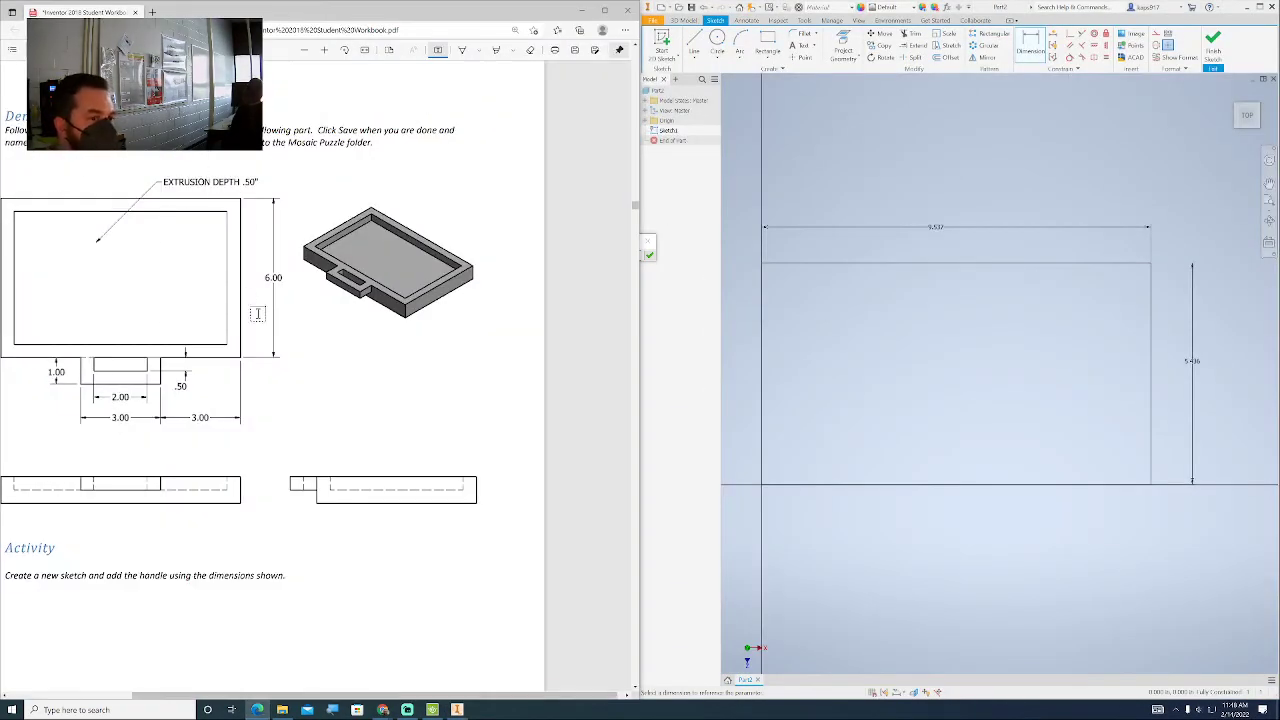
# Step: Set the base rectangle's height to 6 in and its width to 9 in, then finish the sketch
pyautogui.click(1202, 369)
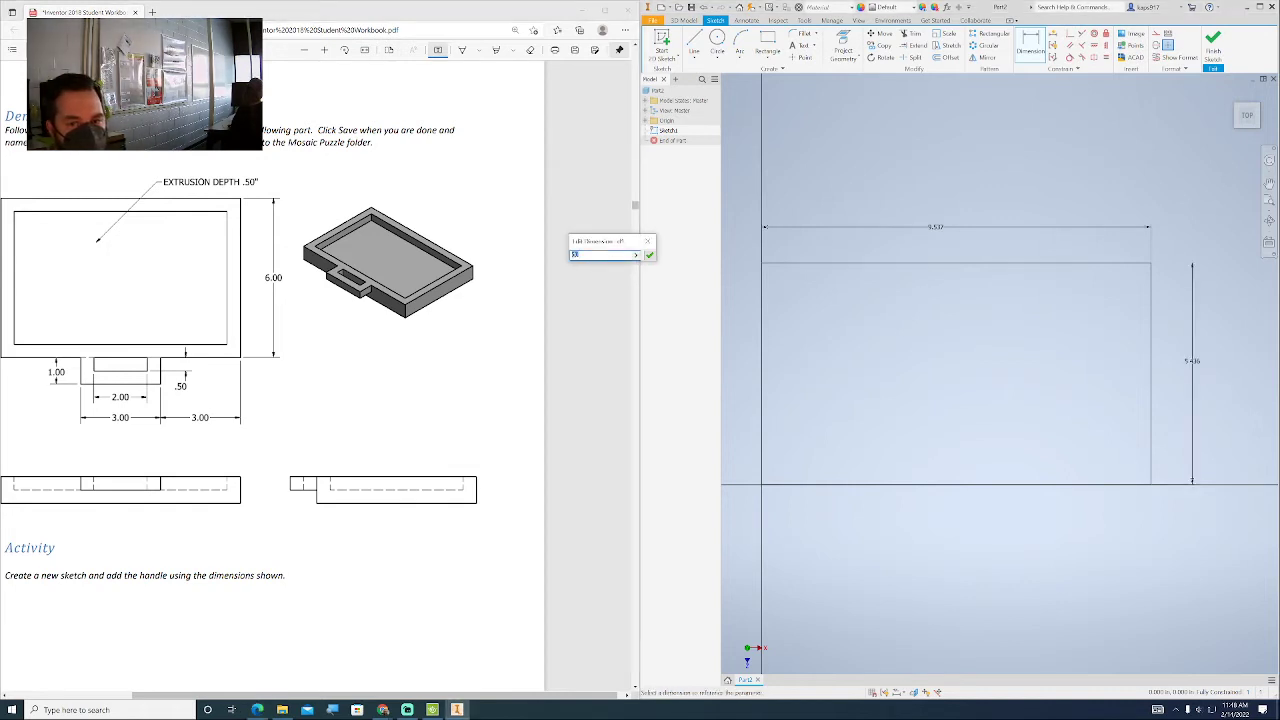
pyautogui.click(647, 242)
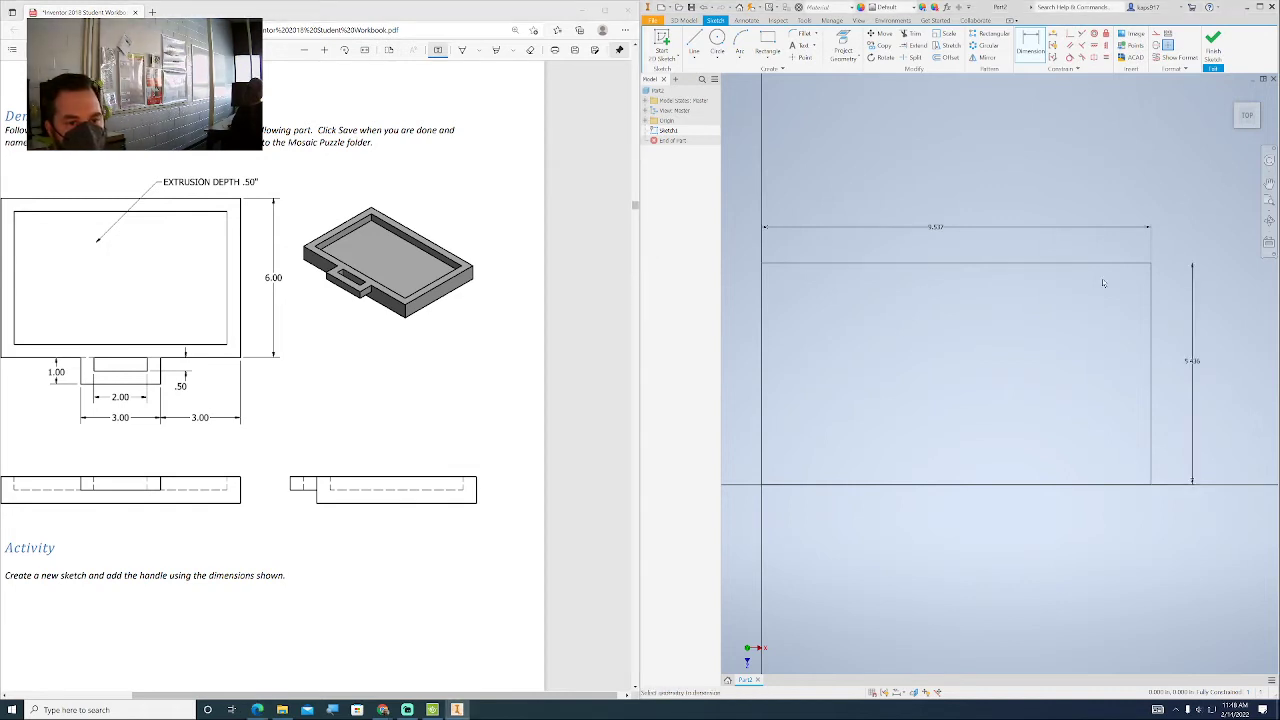
pyautogui.click(1192, 376)
pyautogui.write('6')
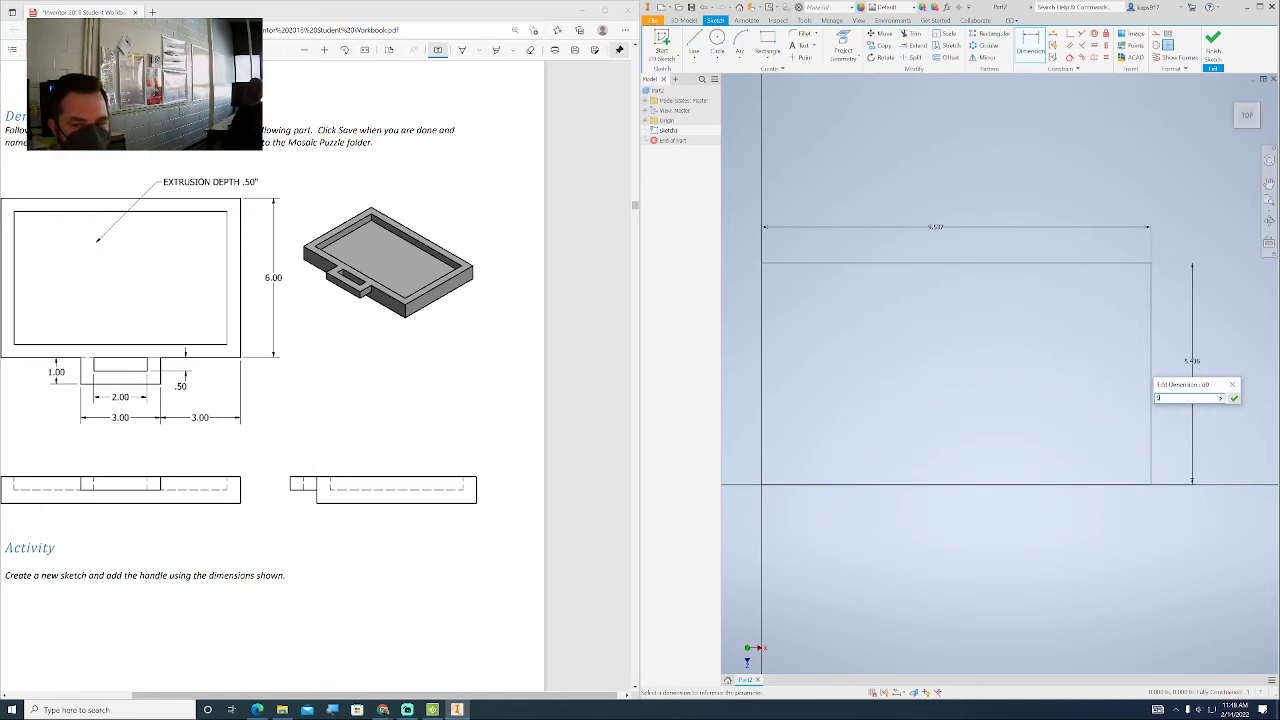
pyautogui.press('Return')
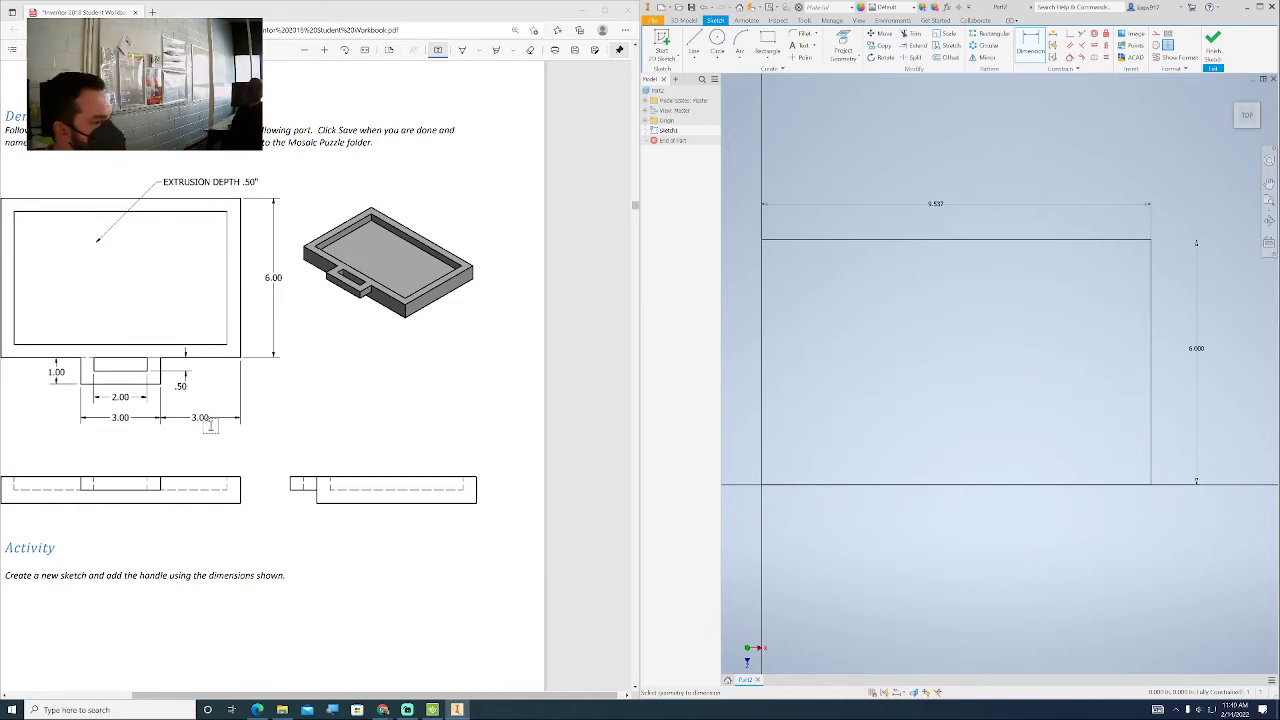
pyautogui.click(940, 209)
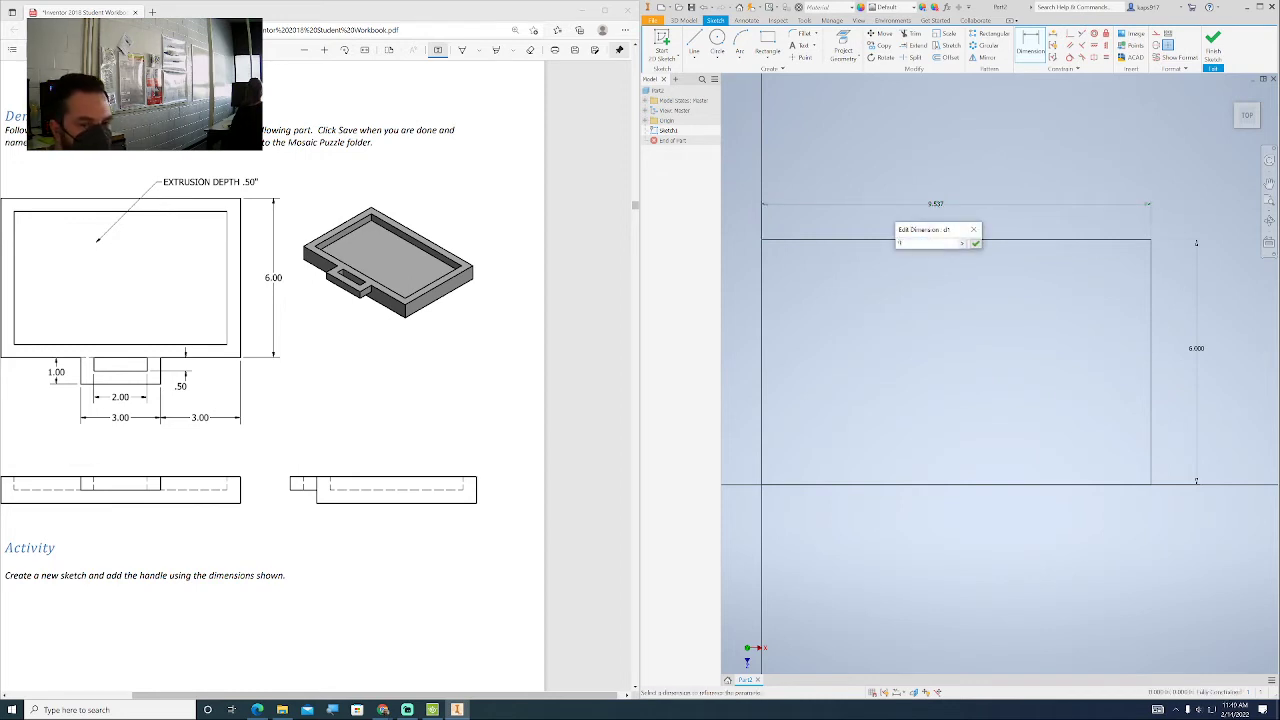
pyautogui.press('Return')
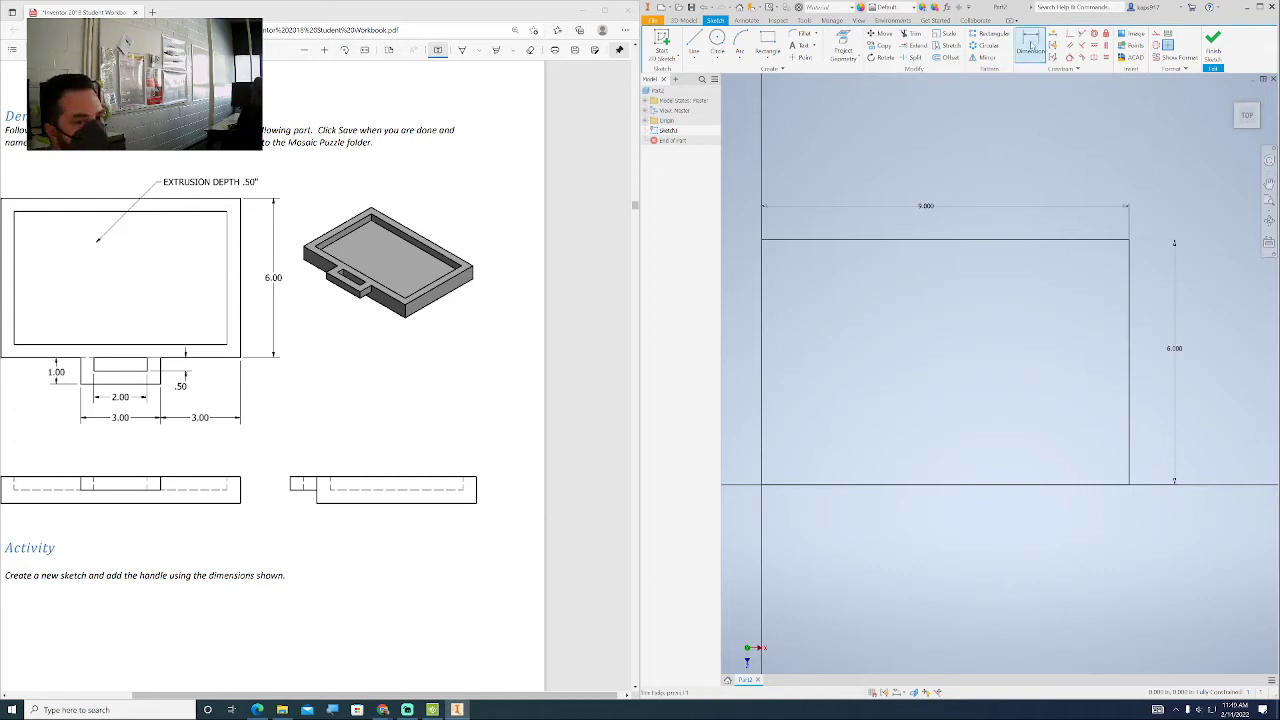
pyautogui.click(1212, 52)
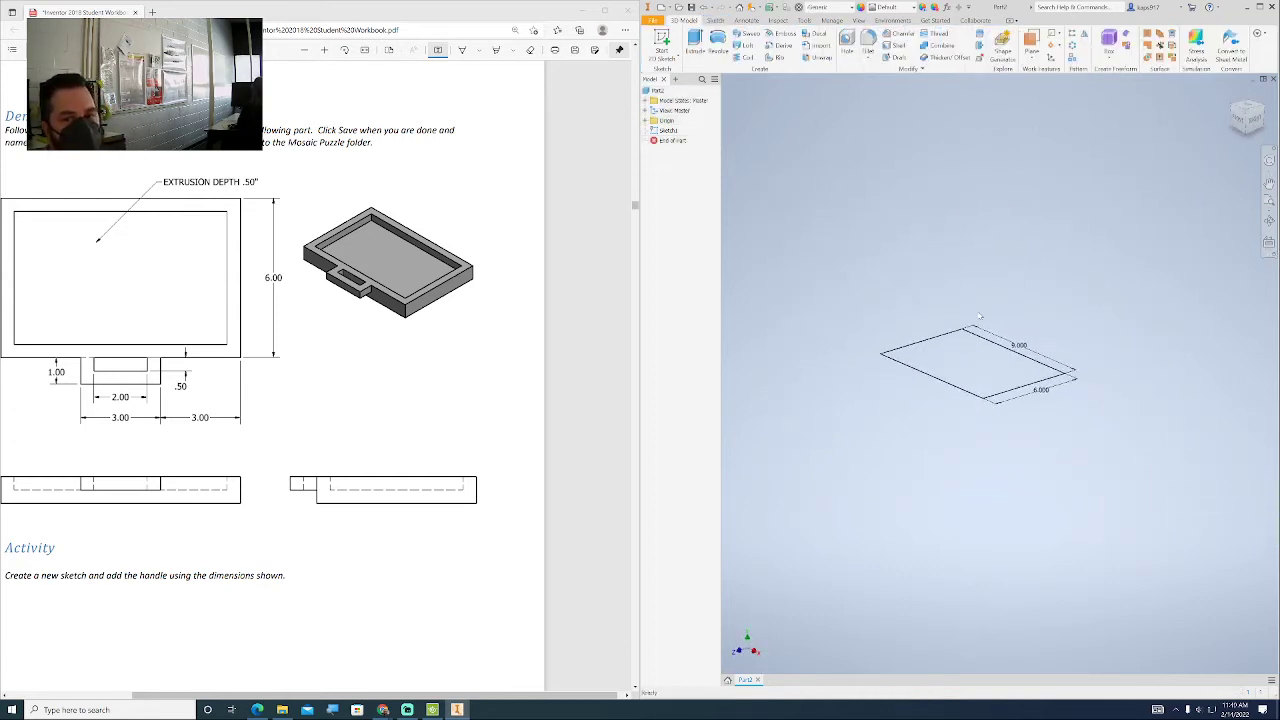
# Step: Extrude the base rectangle to a thickness of 0.5 in
pyautogui.click(1240, 118)
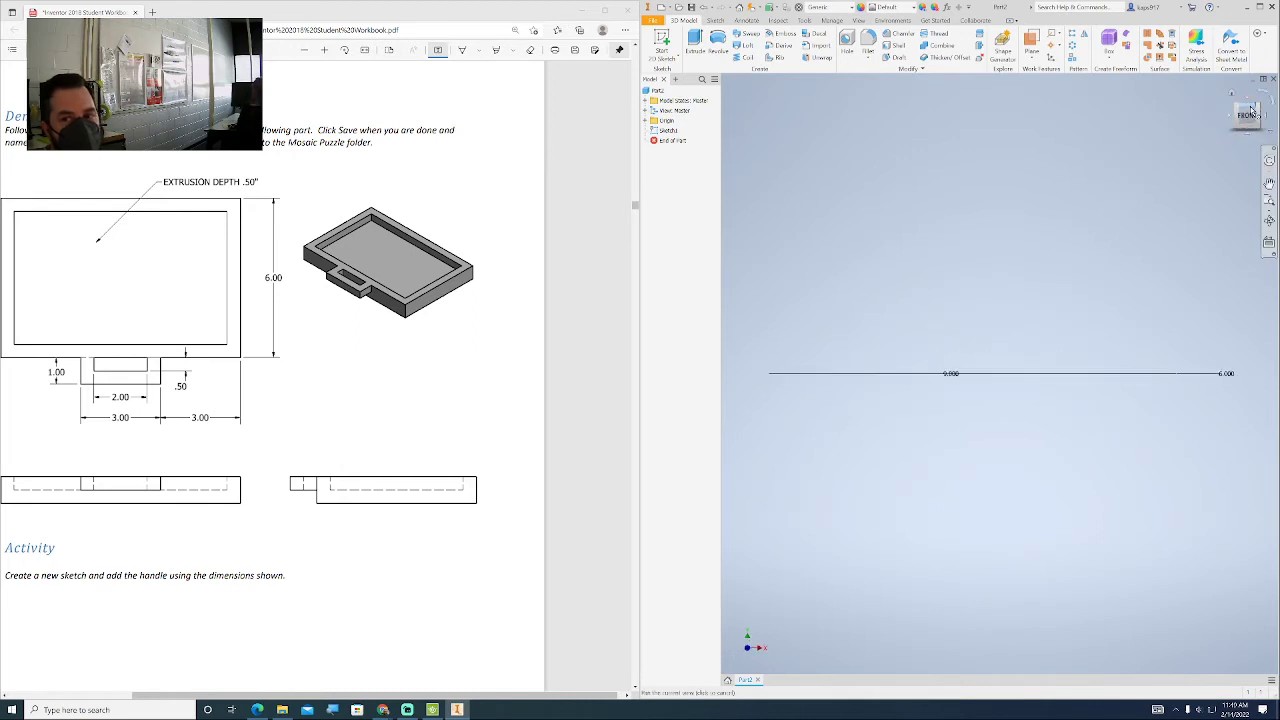
pyautogui.click(1260, 108)
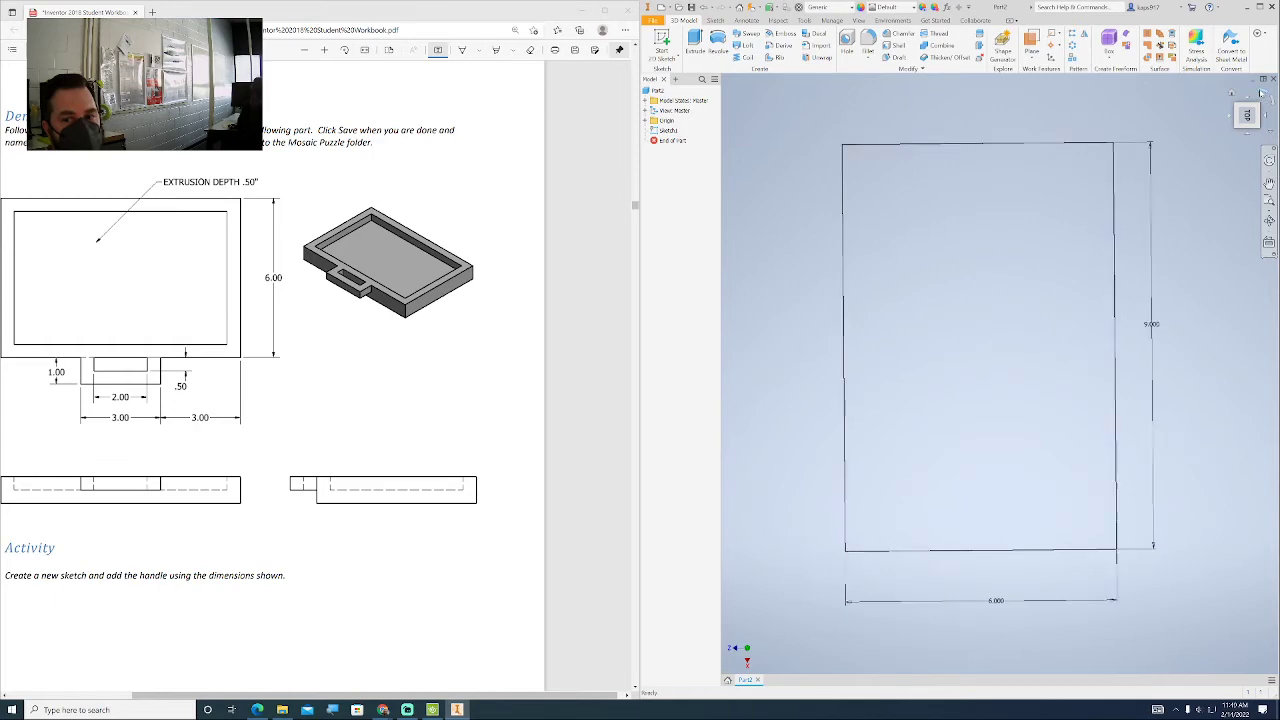
pyautogui.click(1264, 120)
pyautogui.click(1233, 110)
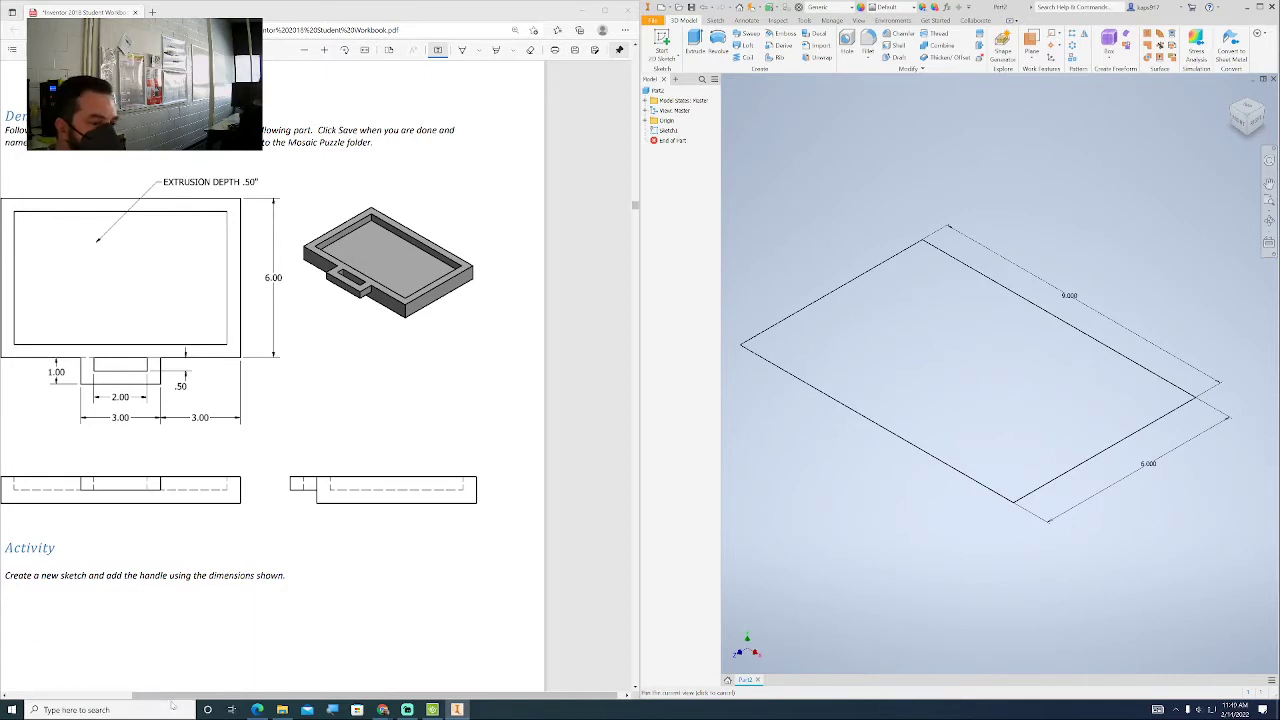
pyautogui.moveTo(137, 697); pyautogui.dragTo(72, 697)
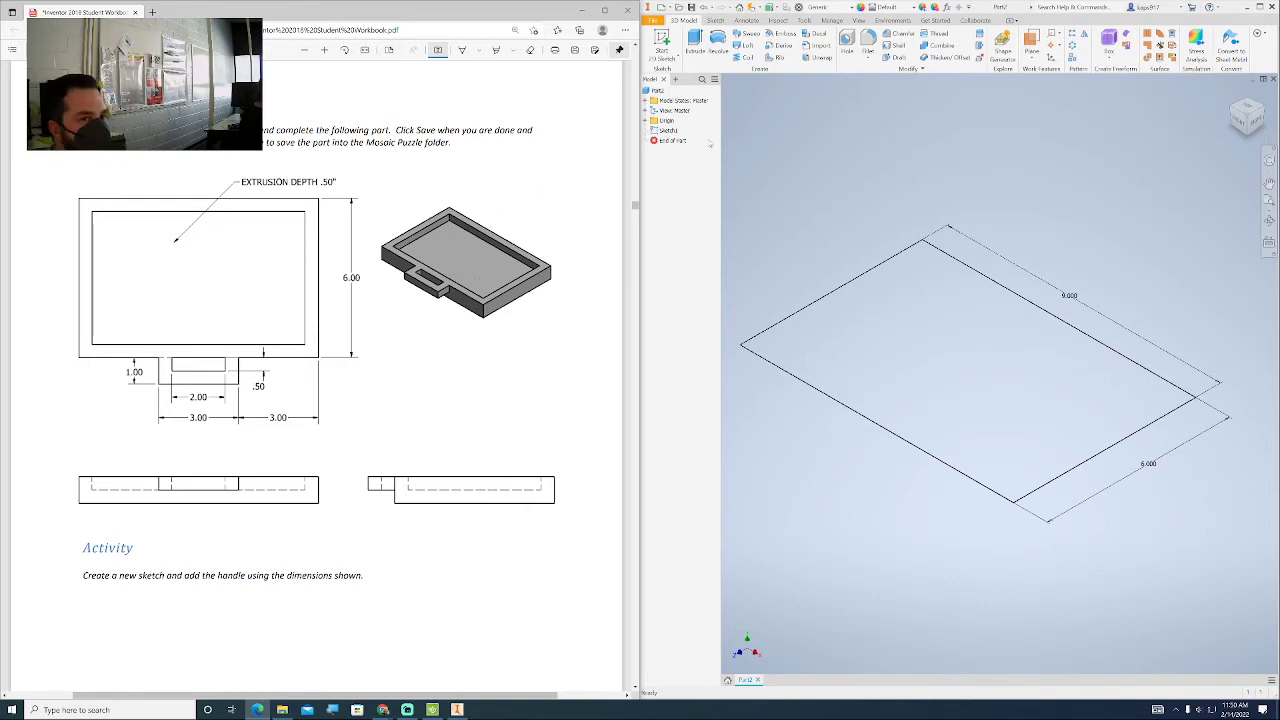
pyautogui.click(695, 42)
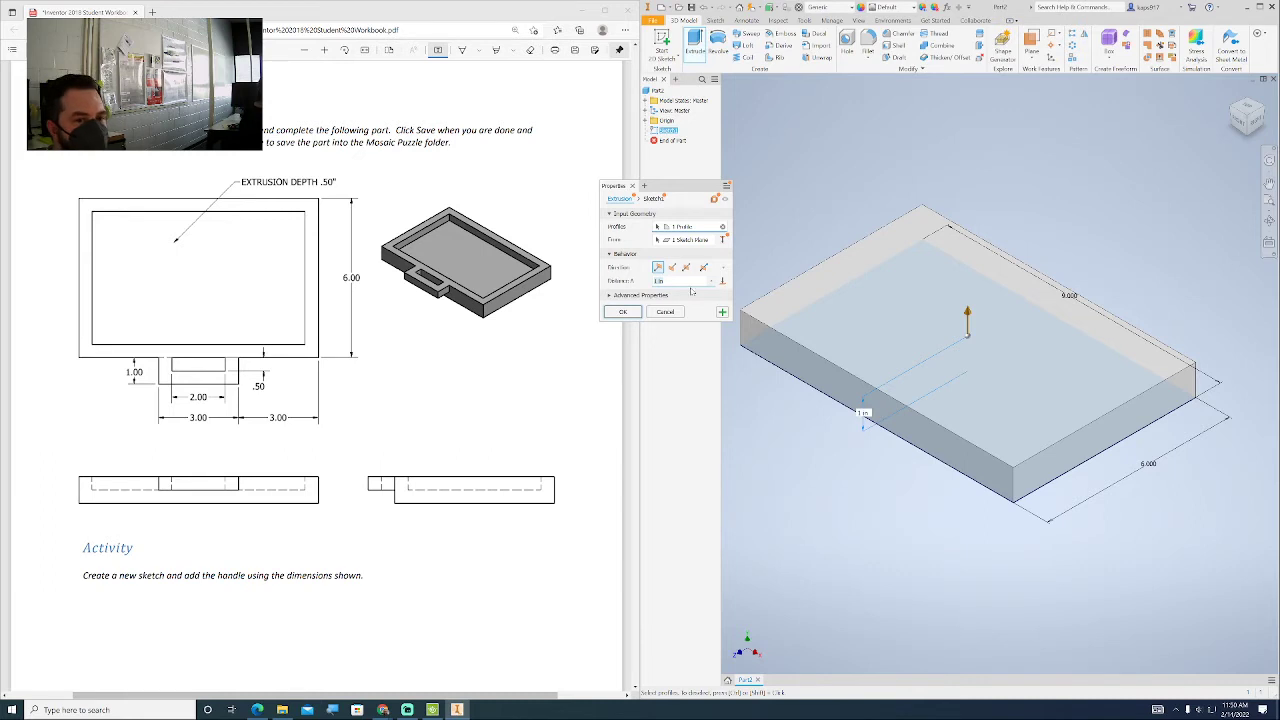
pyautogui.write('.5')
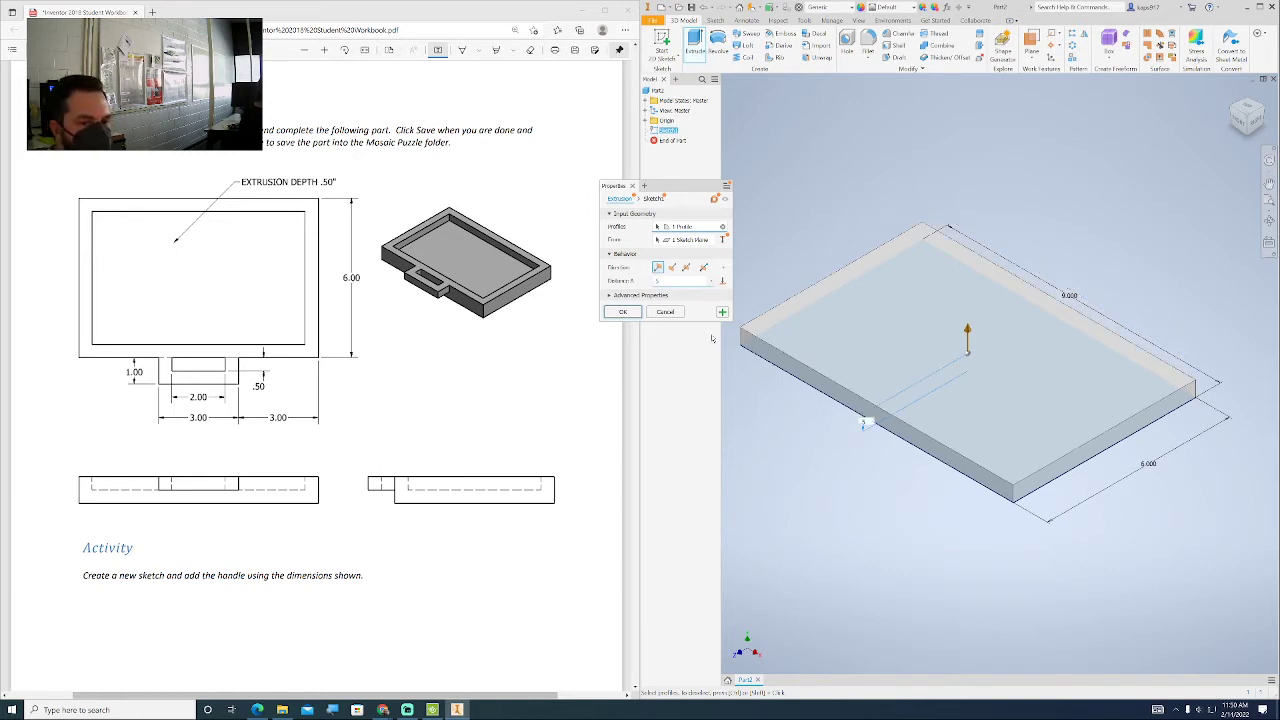
pyautogui.press('Return')
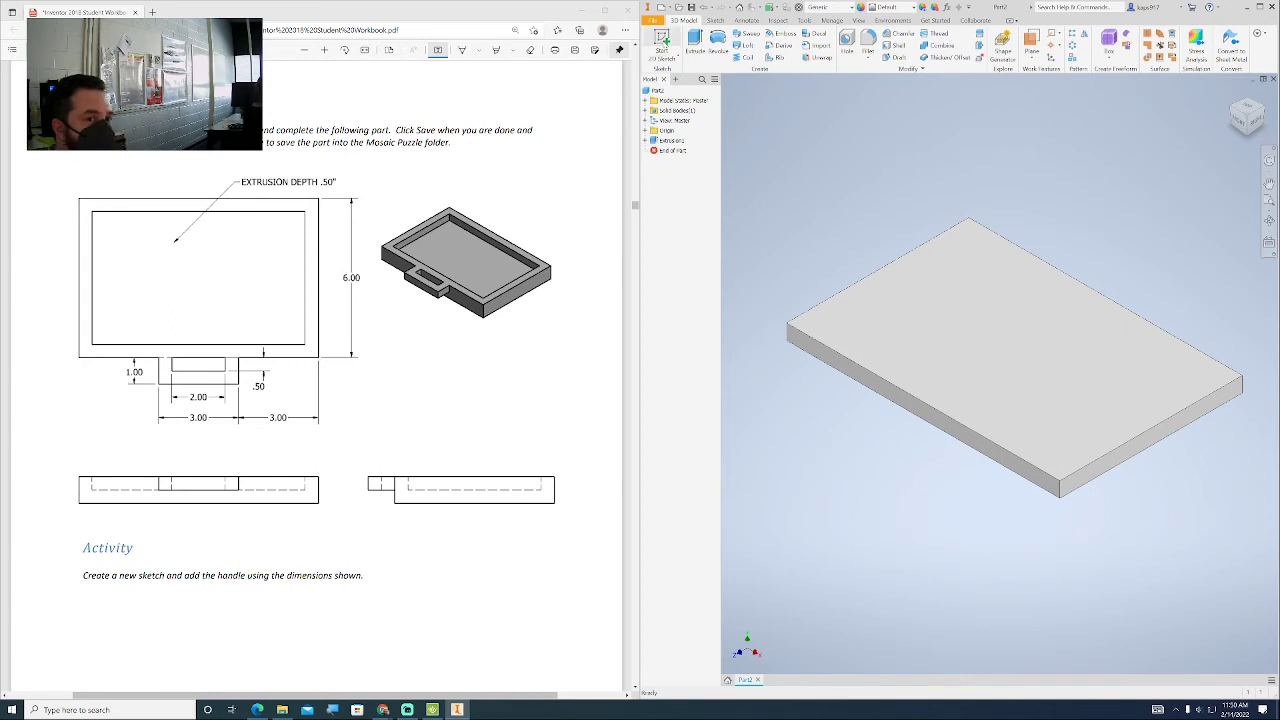
# Step: Sketch on the plate's top face a rectangle matching its outer corners and a smaller rectangle inside it
pyautogui.click(661, 42)
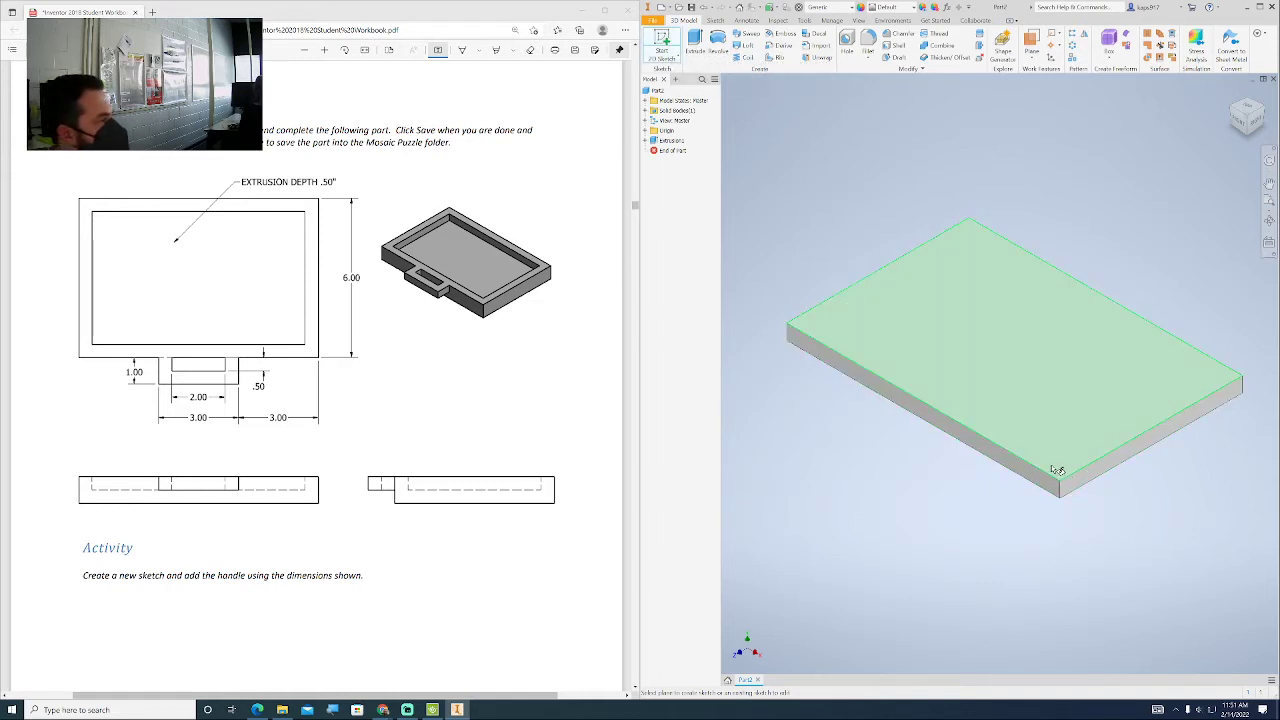
pyautogui.click(948, 326)
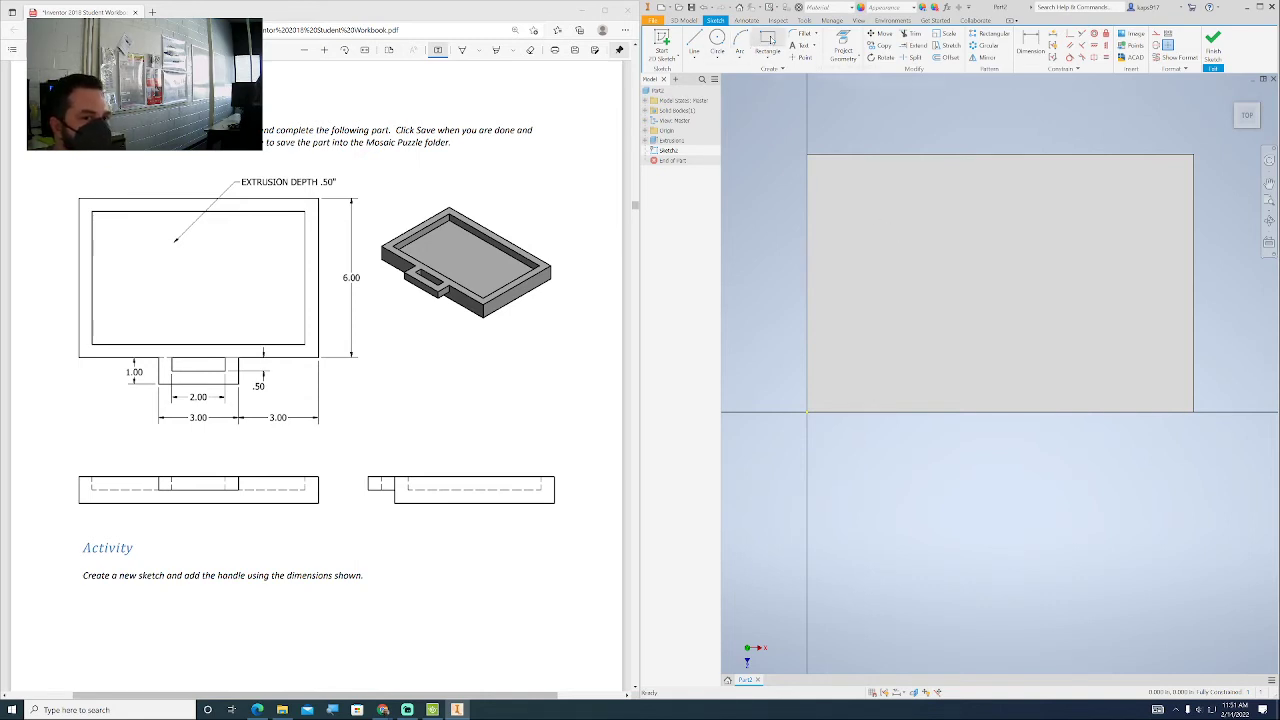
pyautogui.click(769, 42)
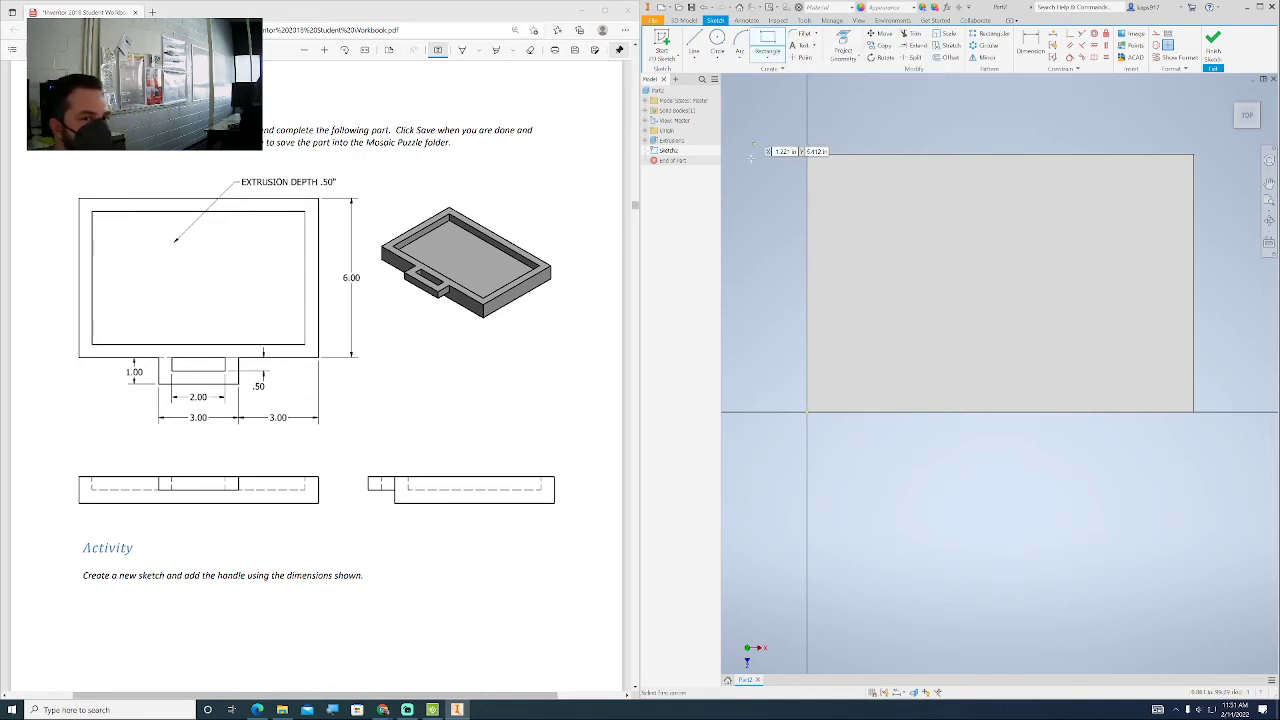
pyautogui.click(807, 410)
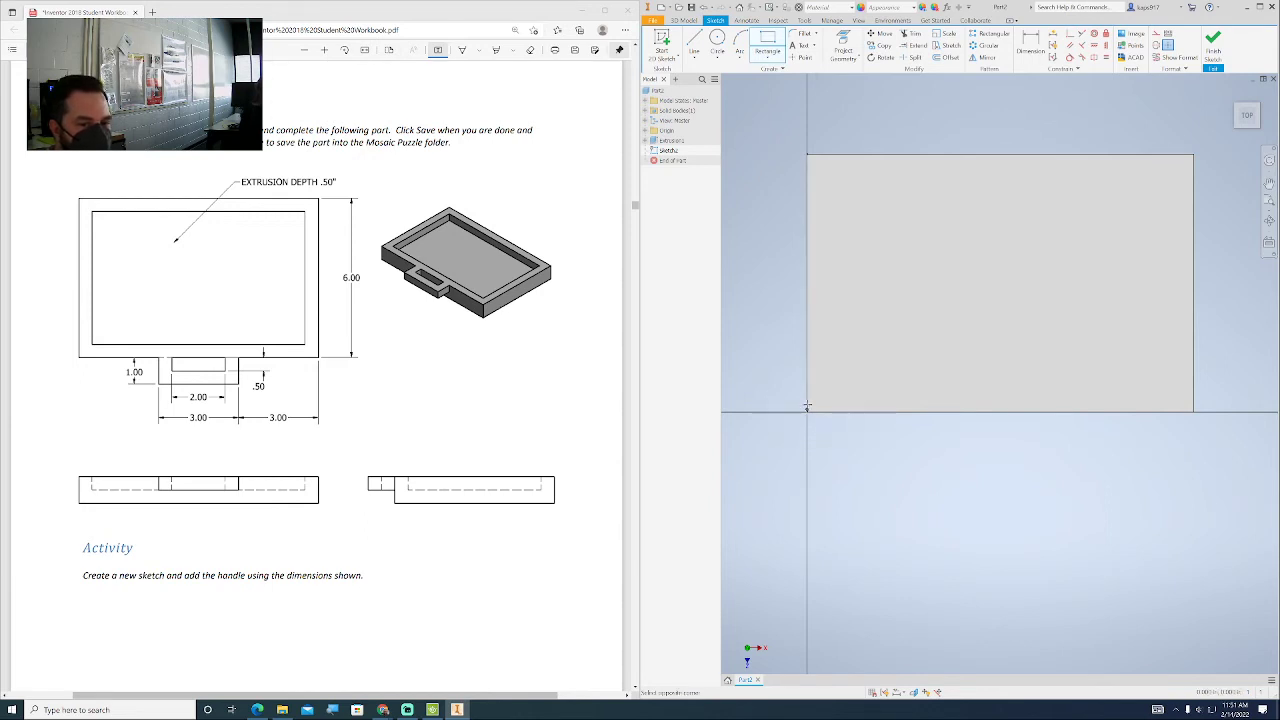
pyautogui.moveTo(997, 271); pyautogui.dragTo(948, 300, button='middle')
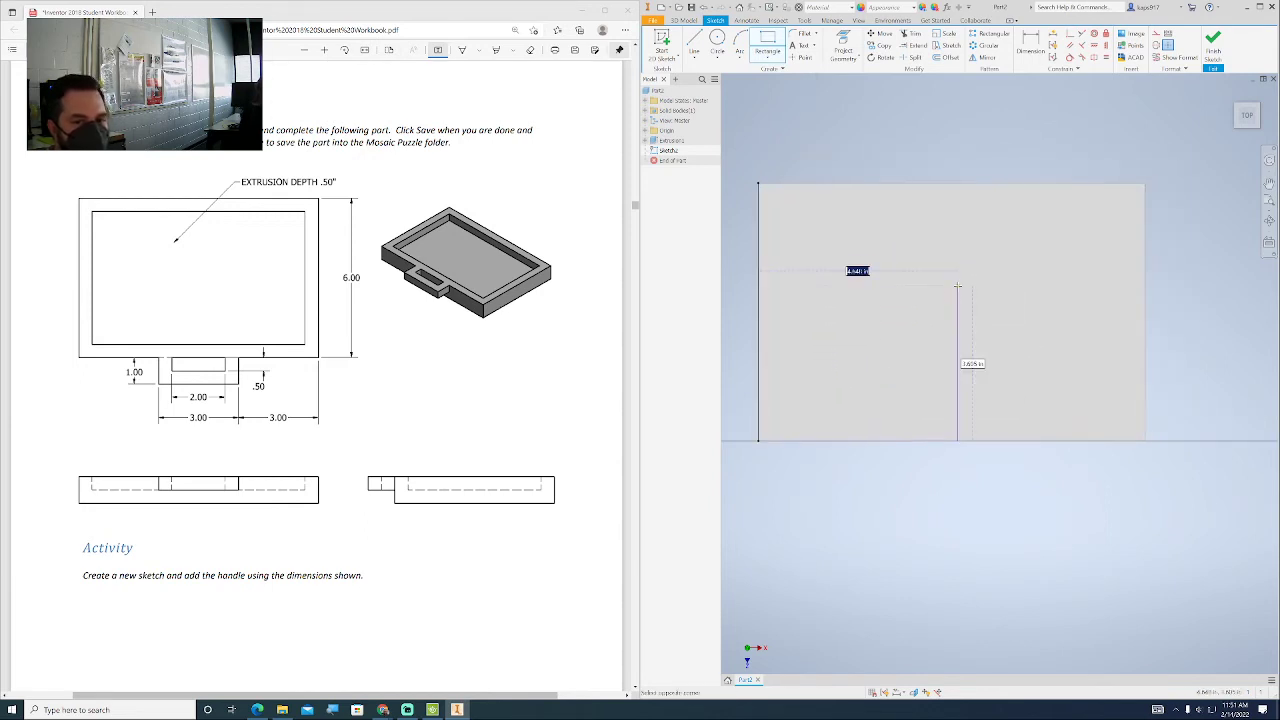
pyautogui.click(1145, 183)
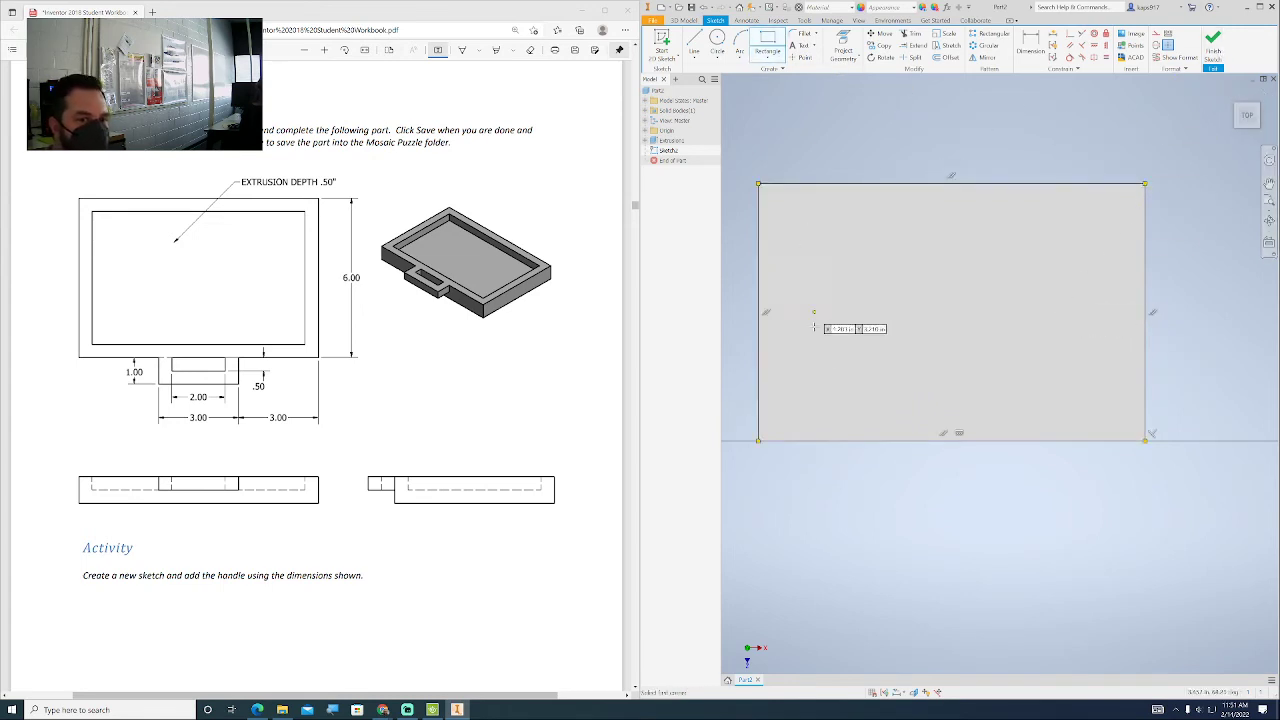
pyautogui.click(778, 420)
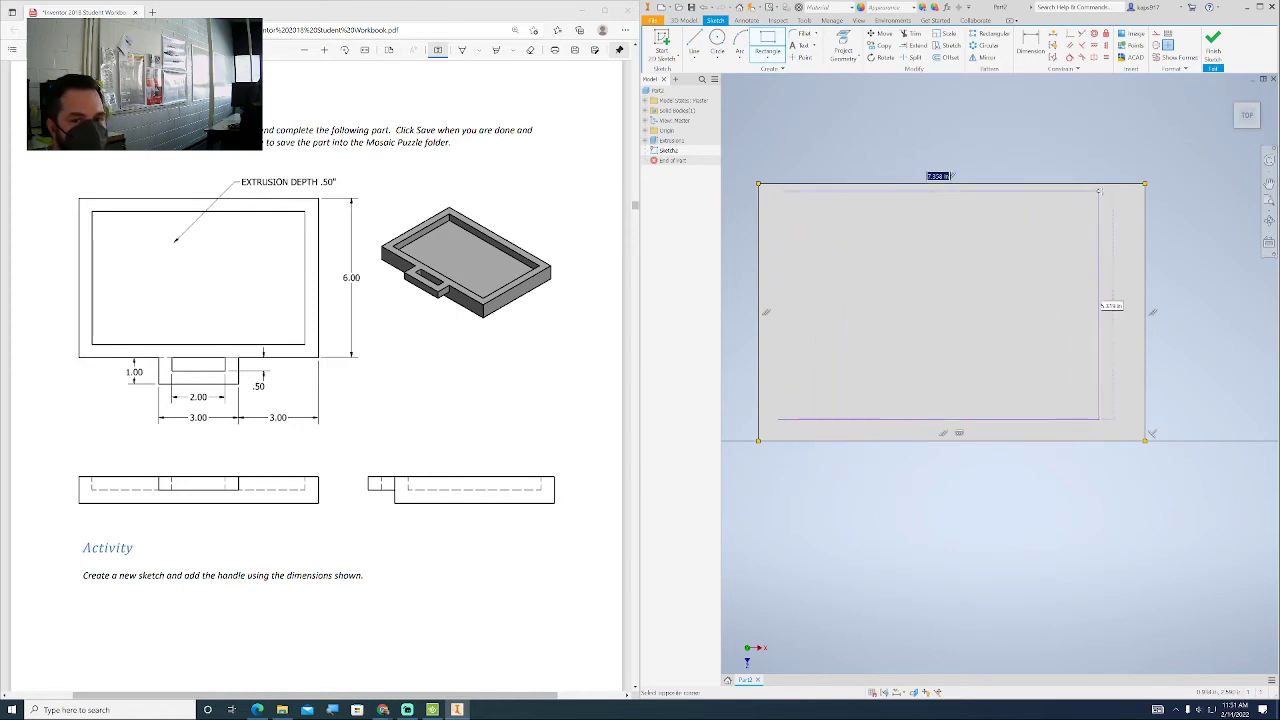
pyautogui.click(1132, 198)
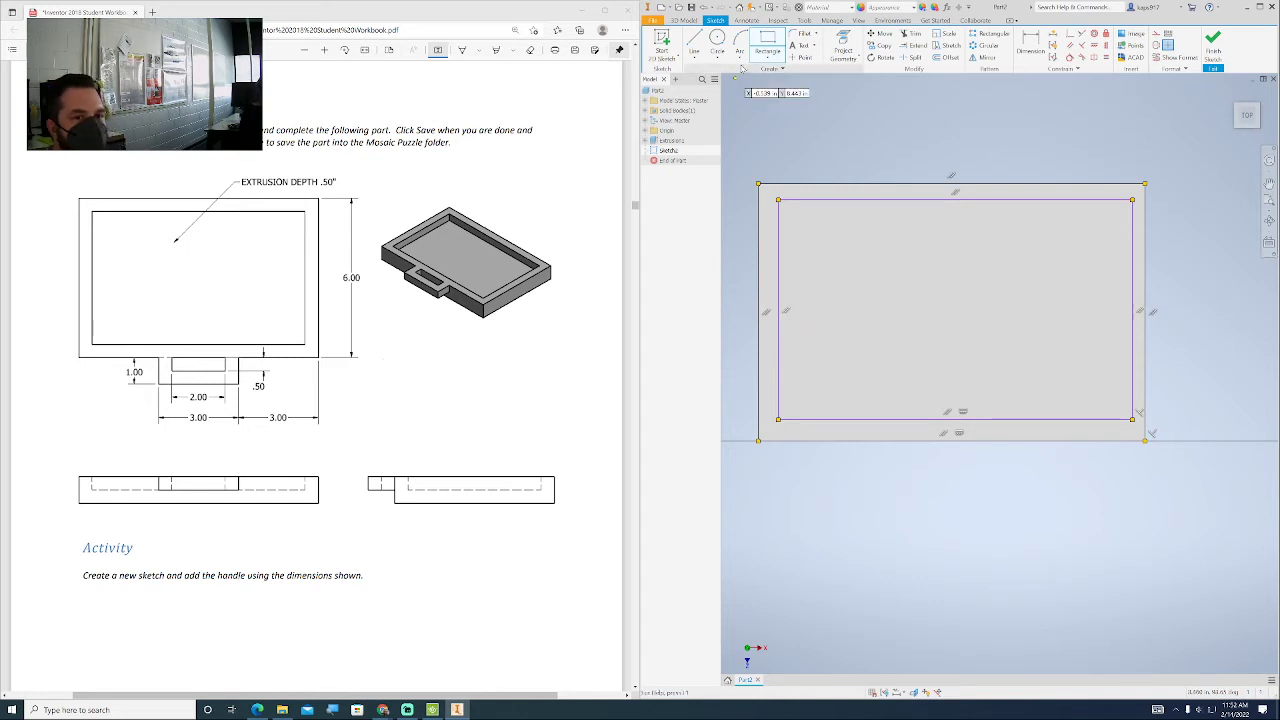
# Step: Dimension the gap between the upper edges of the outer and inner rectangles as 0.5 in
pyautogui.click(1031, 48)
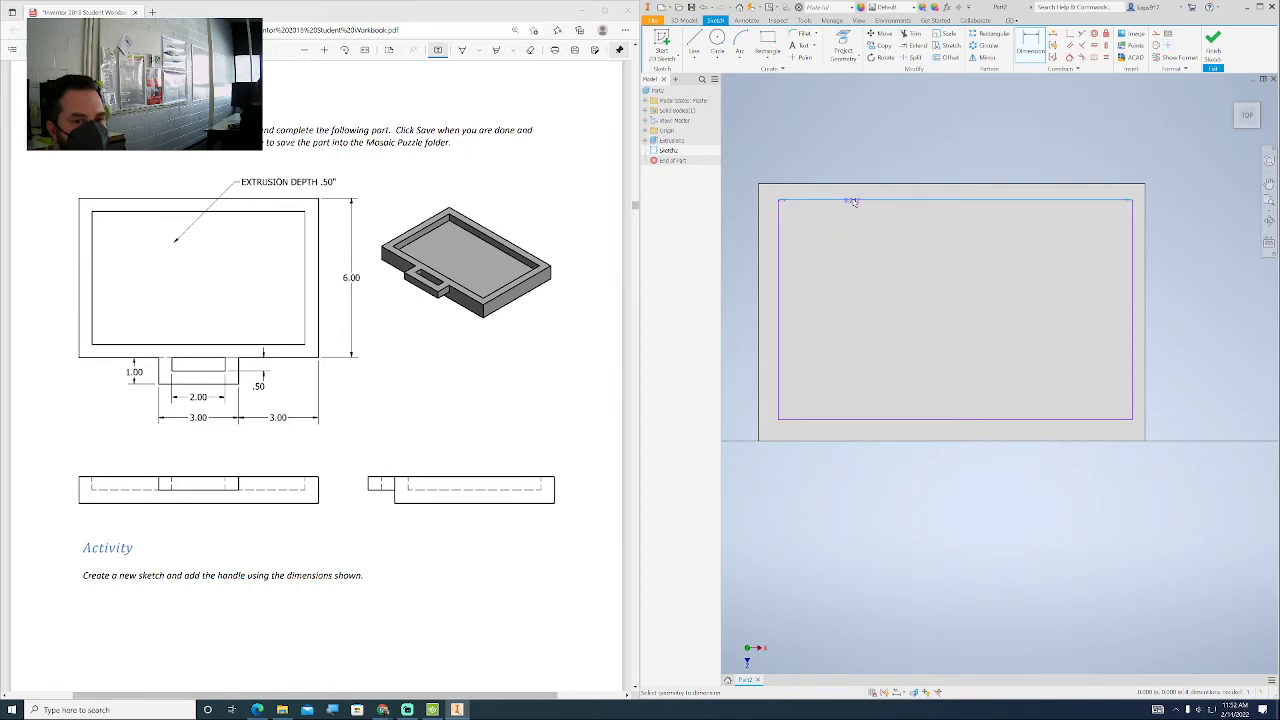
pyautogui.scroll(-2, 850, 204)
pyautogui.scroll(5, 855, 195)
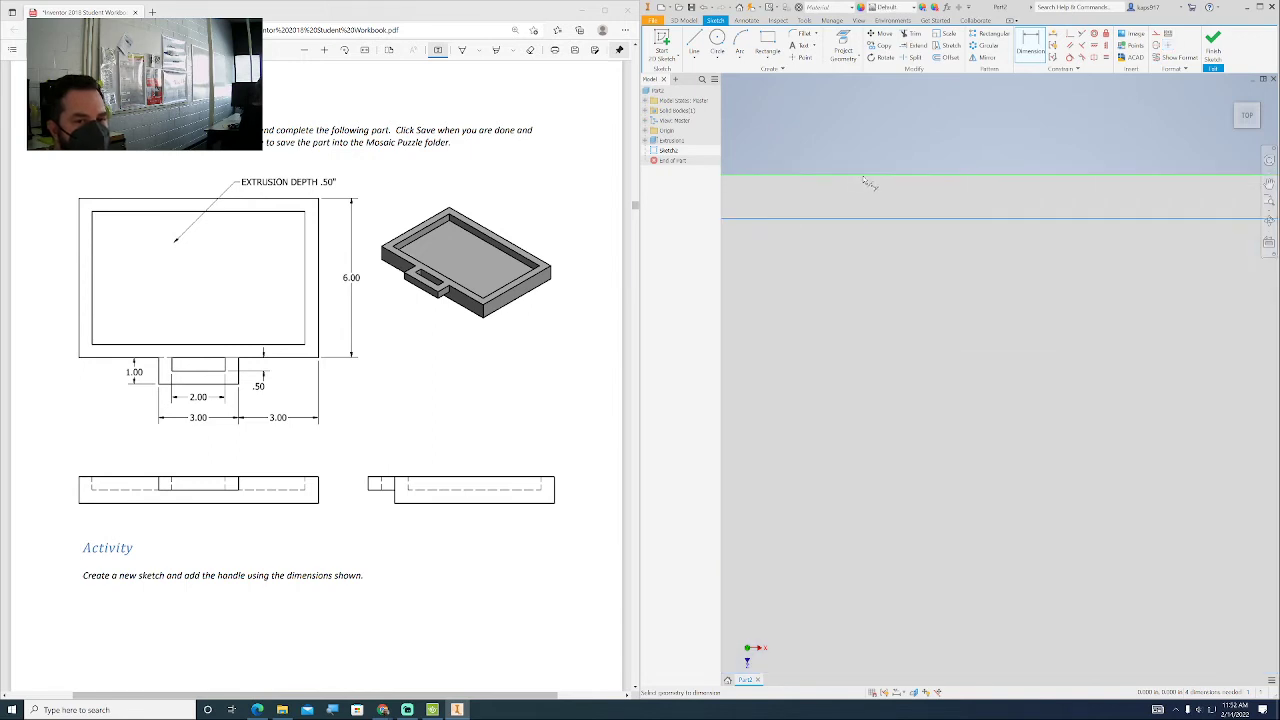
pyautogui.click(862, 178)
pyautogui.click(861, 193)
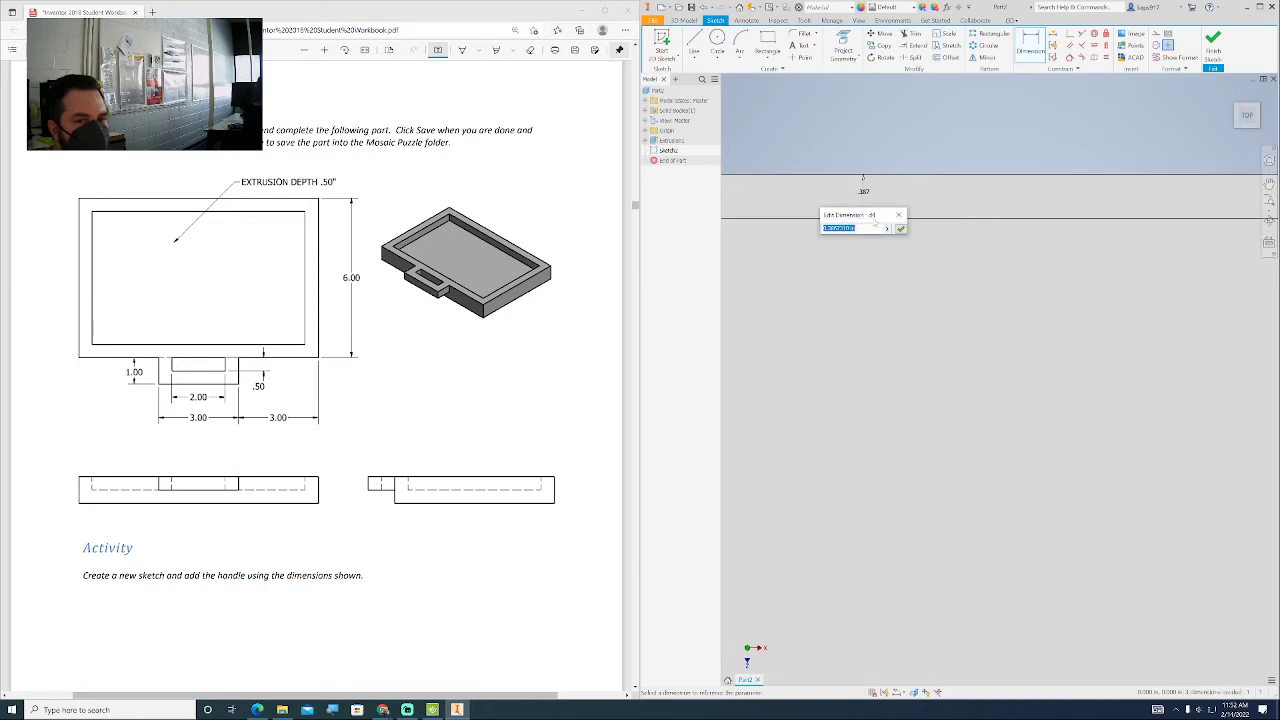
pyautogui.write('.5')
pyautogui.press('Return')
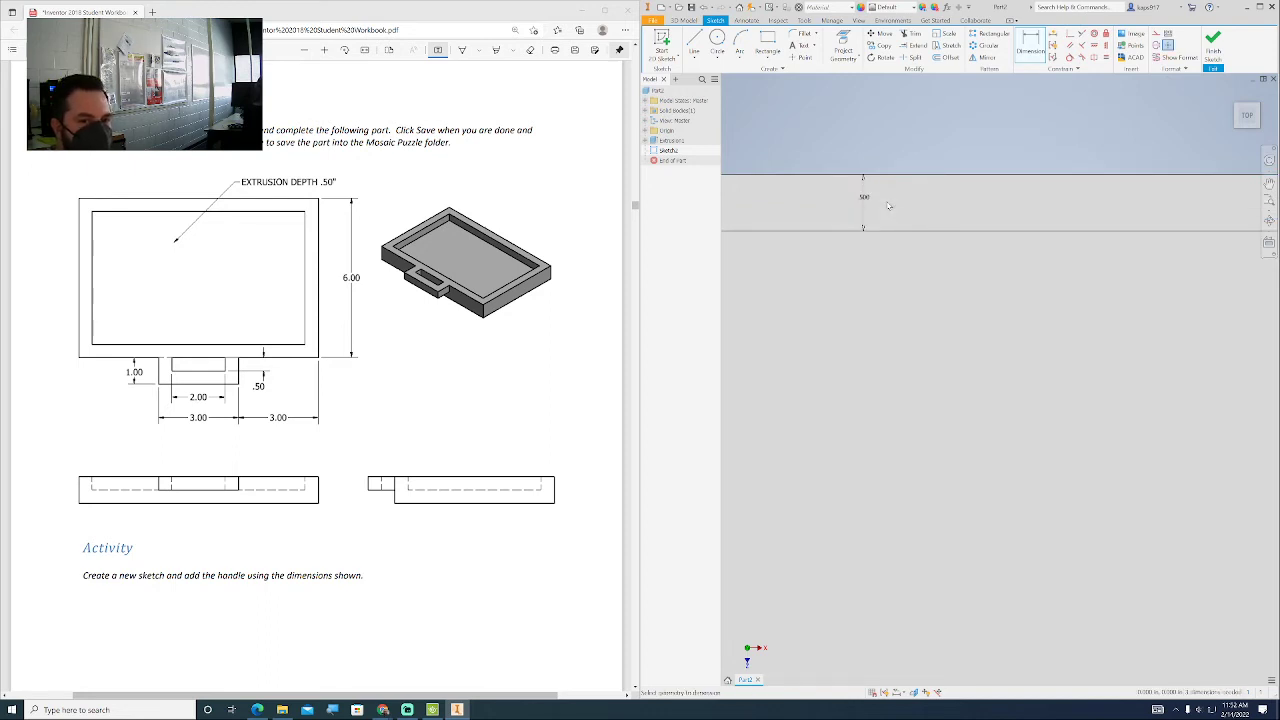
# Step: Dimension the gap between the left edges of the outer and inner rectangles as 0.5 in
pyautogui.scroll(-5, 885, 215)
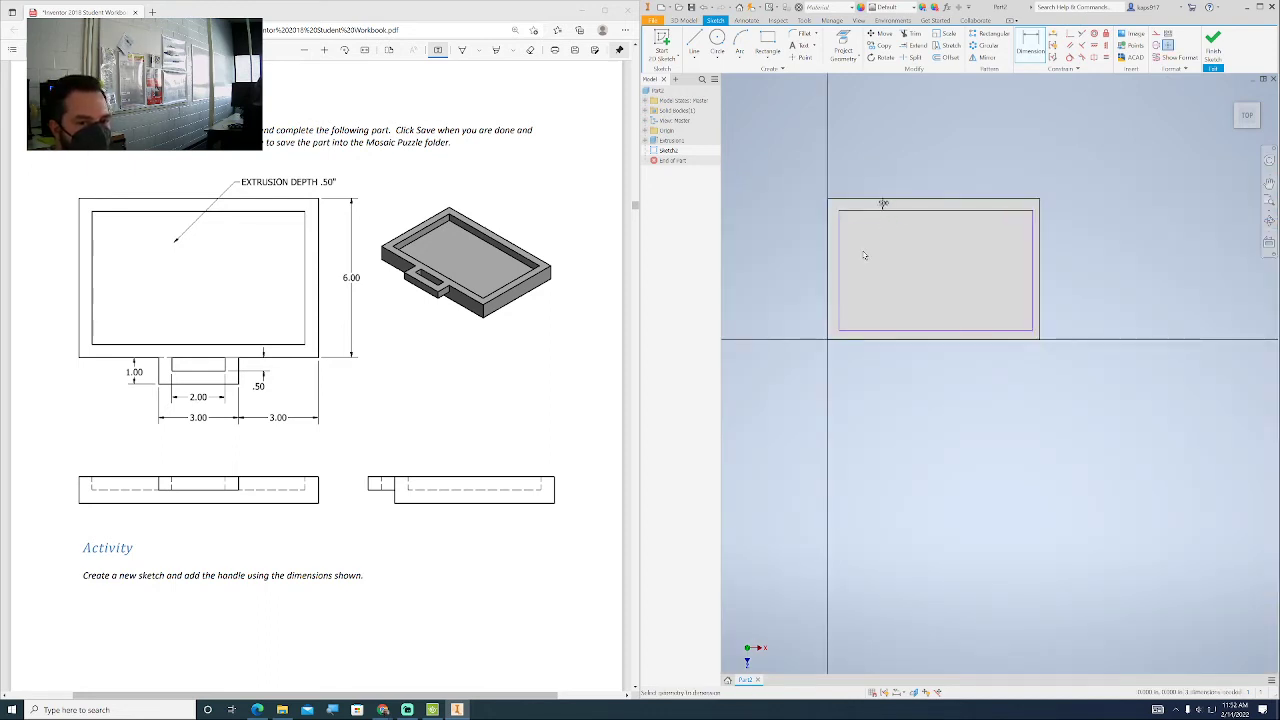
pyautogui.scroll(3, 865, 256)
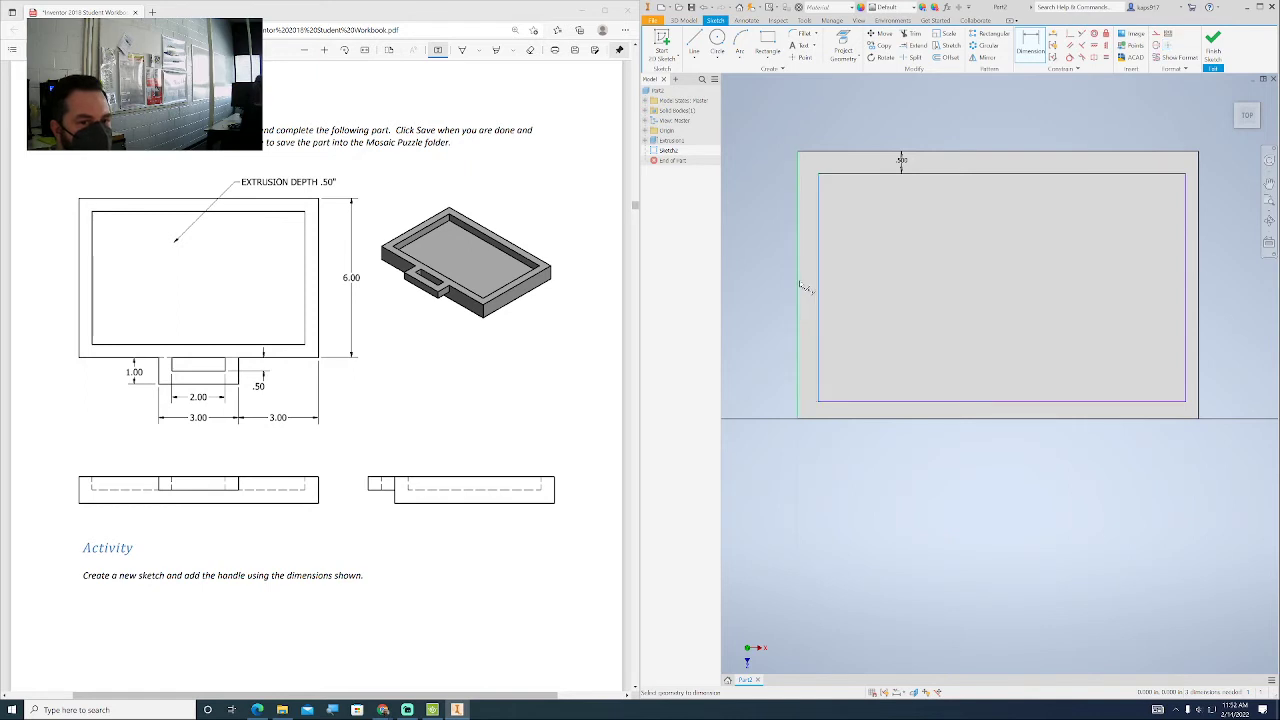
pyautogui.click(799, 284)
pyautogui.click(809, 285)
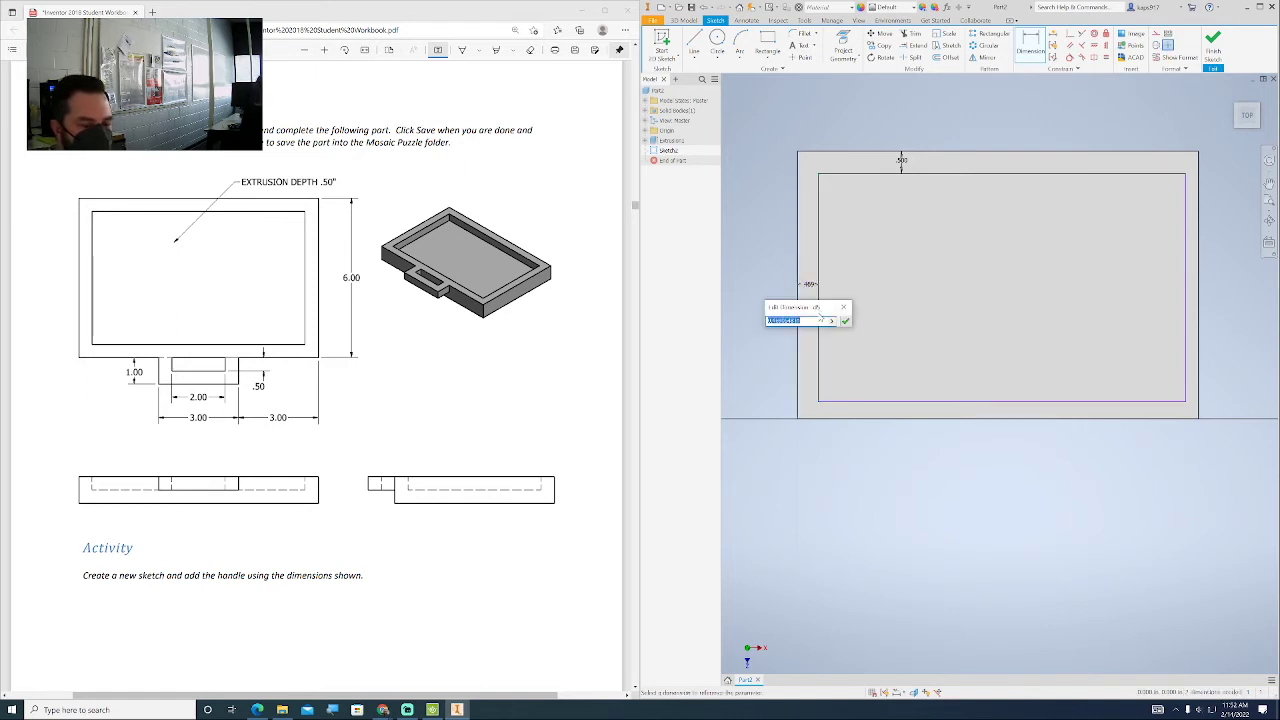
pyautogui.write('.5')
pyautogui.press('Return')
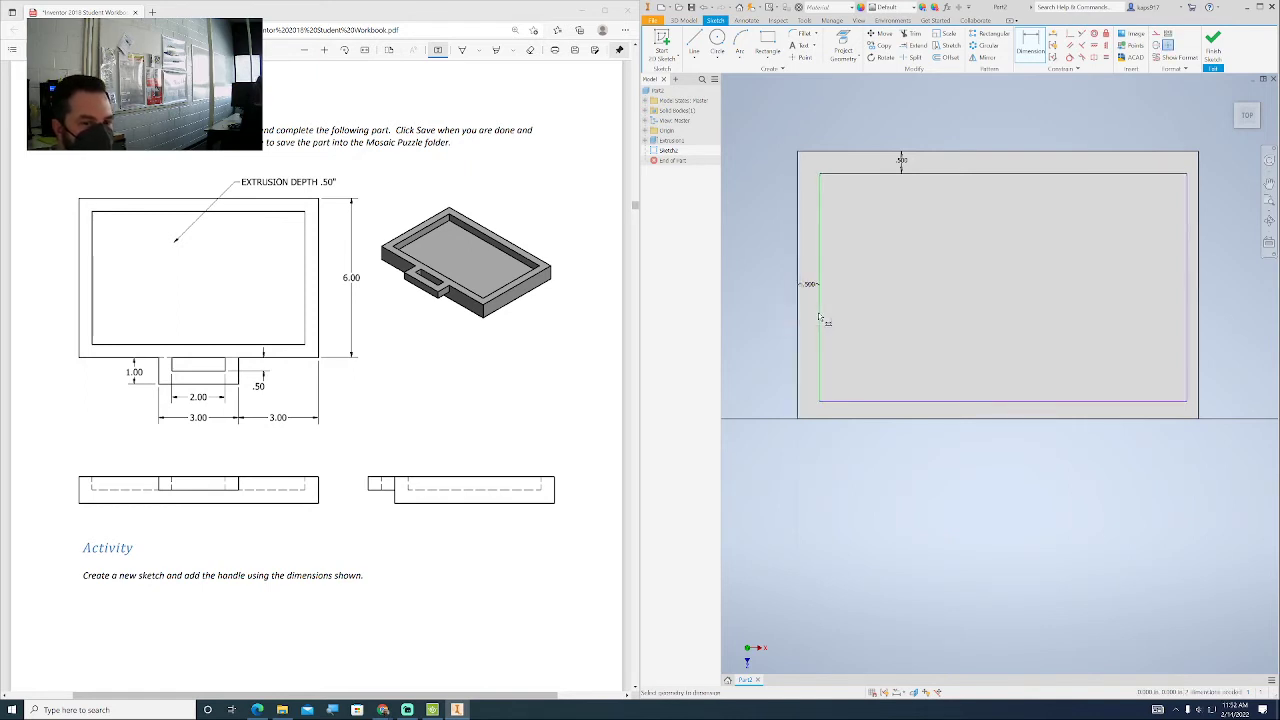
# Step: Dimension the gap between the lower edges of the inner and outer rectangles as 0.5 in
pyautogui.click(921, 402)
pyautogui.click(919, 417)
pyautogui.click(919, 410)
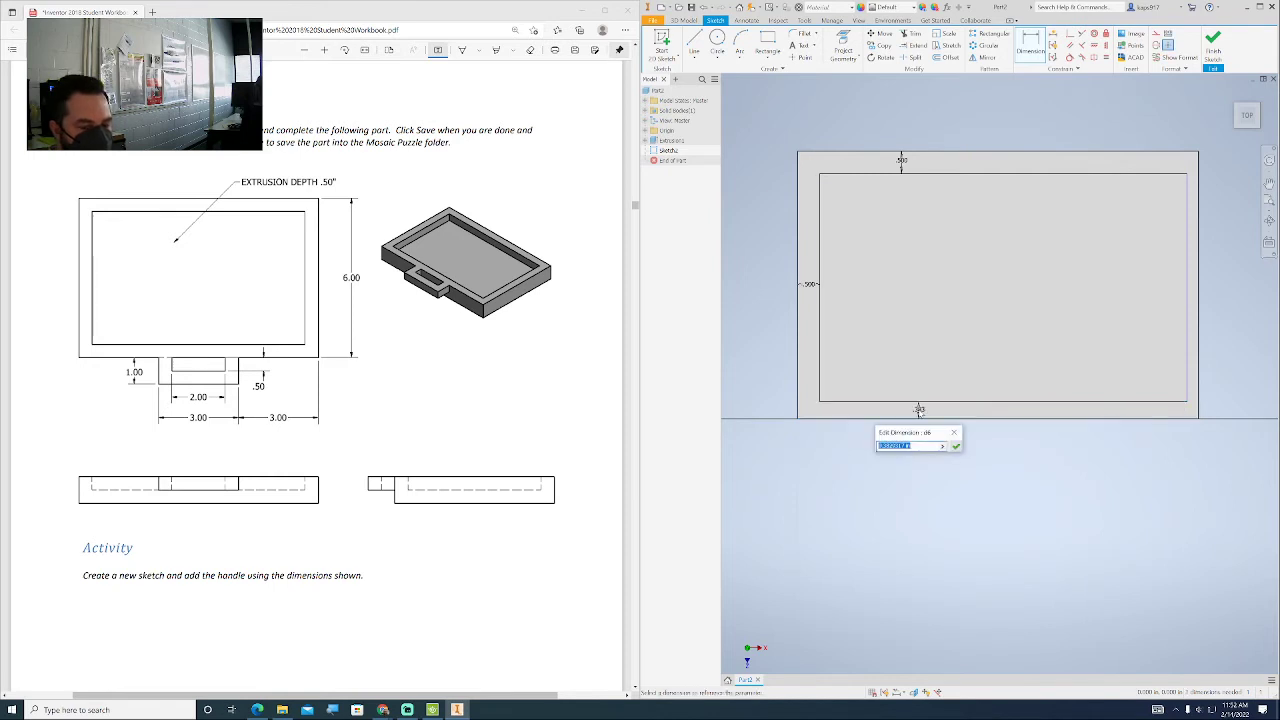
pyautogui.write('.5')
pyautogui.press('Return')
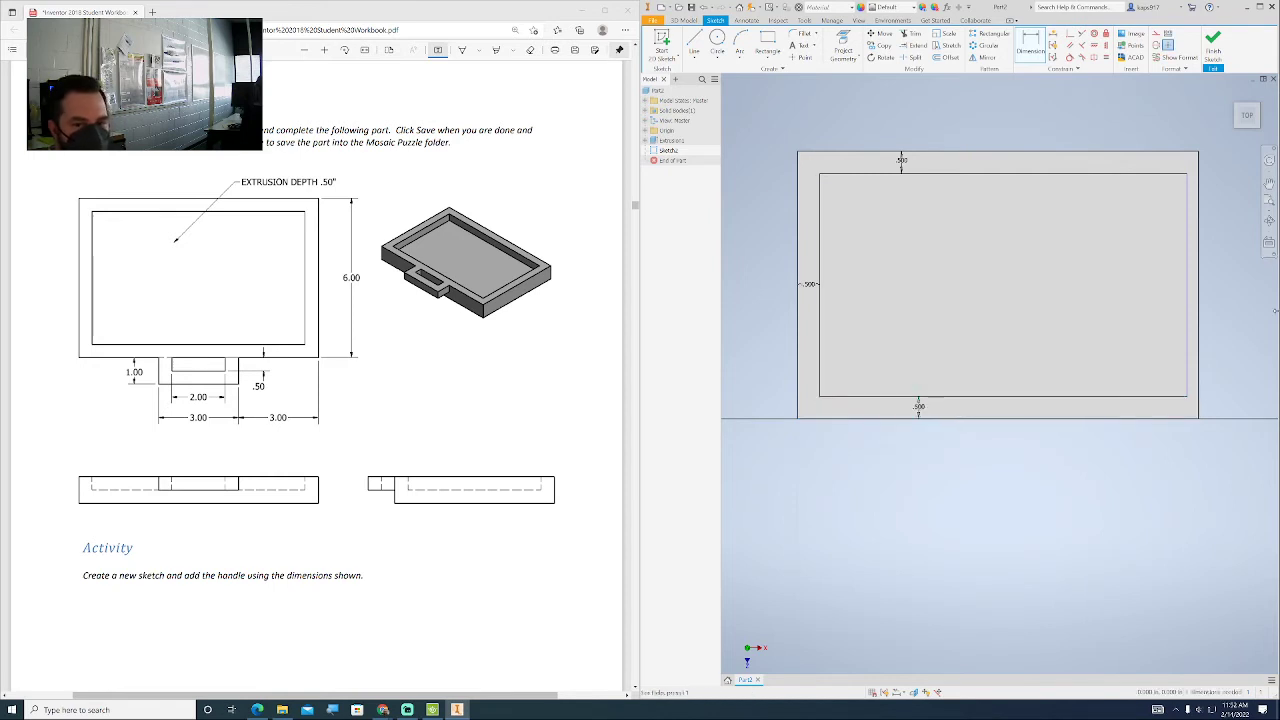
# Step: Dimension the gap between the right edges of the inner and outer rectangles as 0.5 in
pyautogui.click(1187, 347)
pyautogui.click(1198, 347)
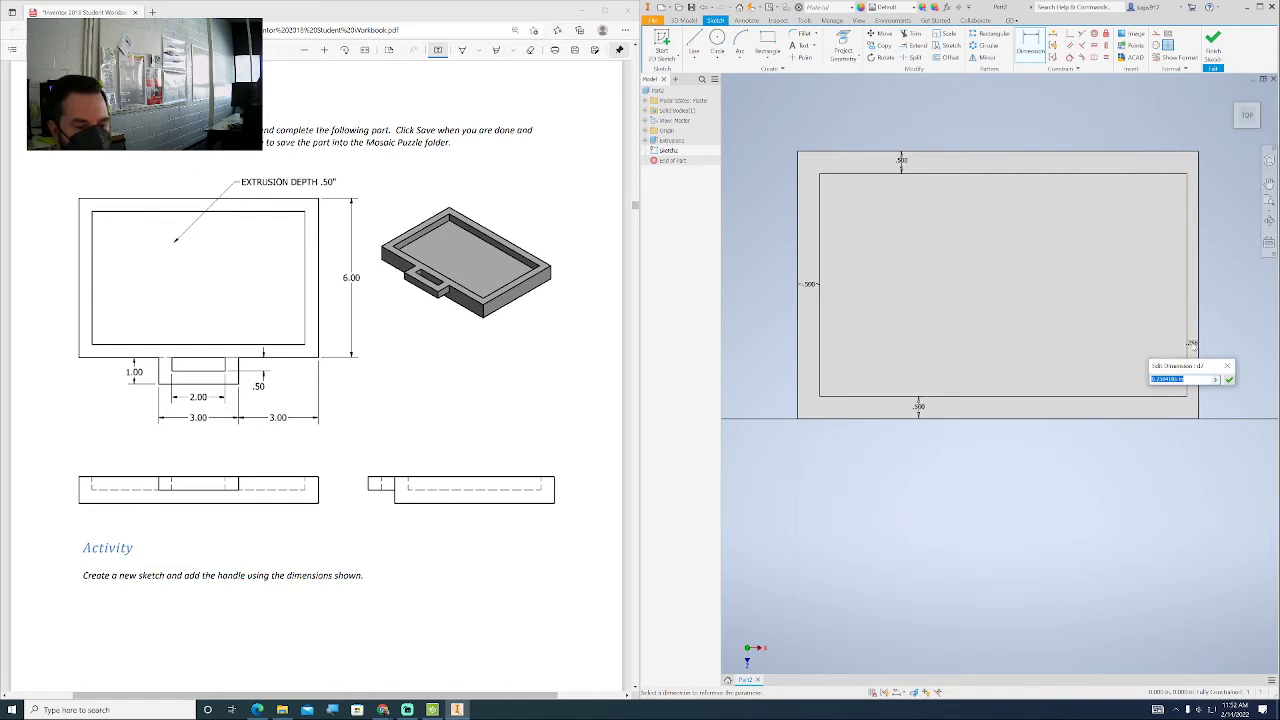
pyautogui.press('Return')
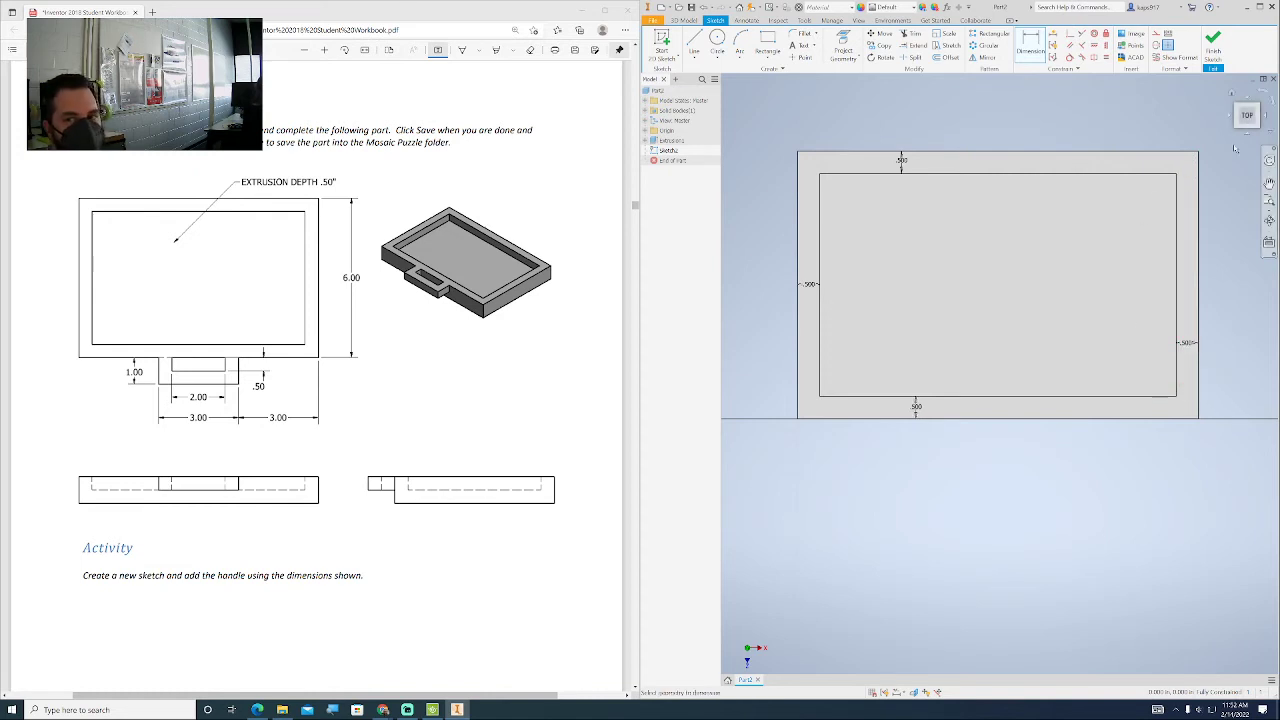
pyautogui.click(1224, 97)
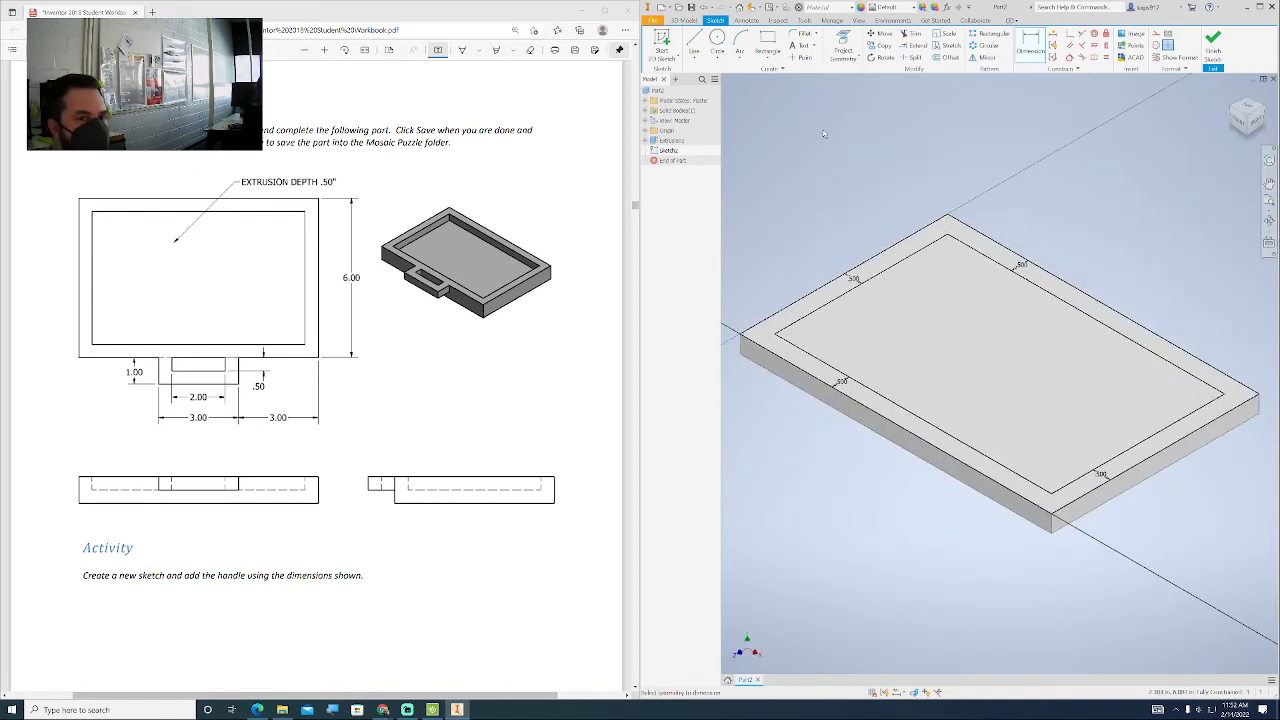
# Step: Finish the sketch and extrude the border profile between the two rectangles upward by 0.5 in, joined to the base
pyautogui.click(1212, 45)
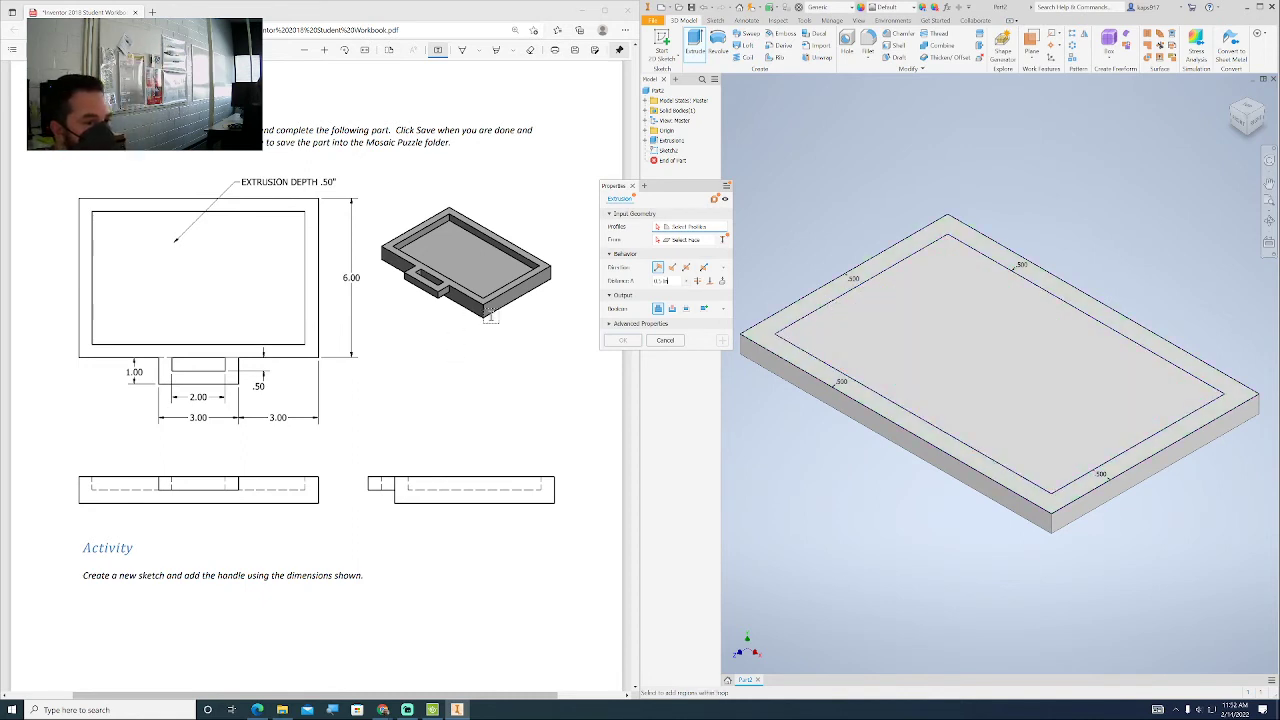
pyautogui.click(790, 325)
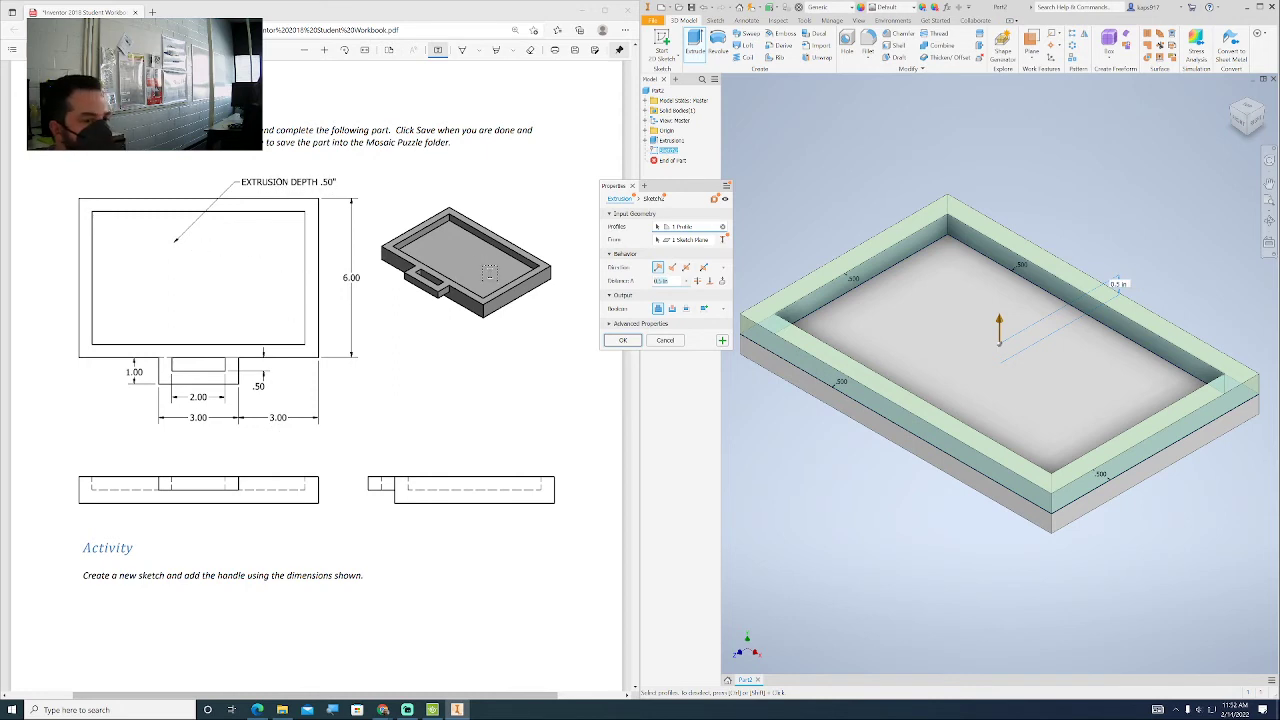
pyautogui.click(622, 340)
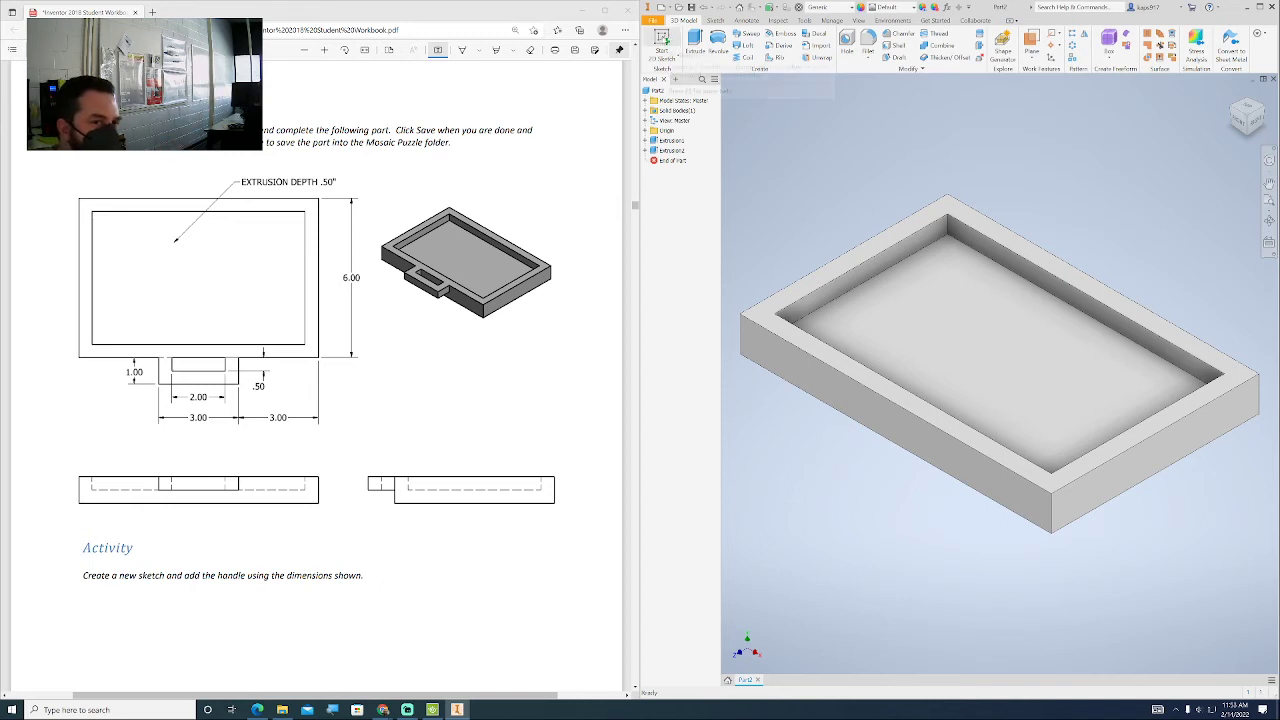
# Step: On the border's top face, sketch a three-line outer handle outline below the front edge, about 2.9 in wide and 0.75 in deep
pyautogui.click(662, 42)
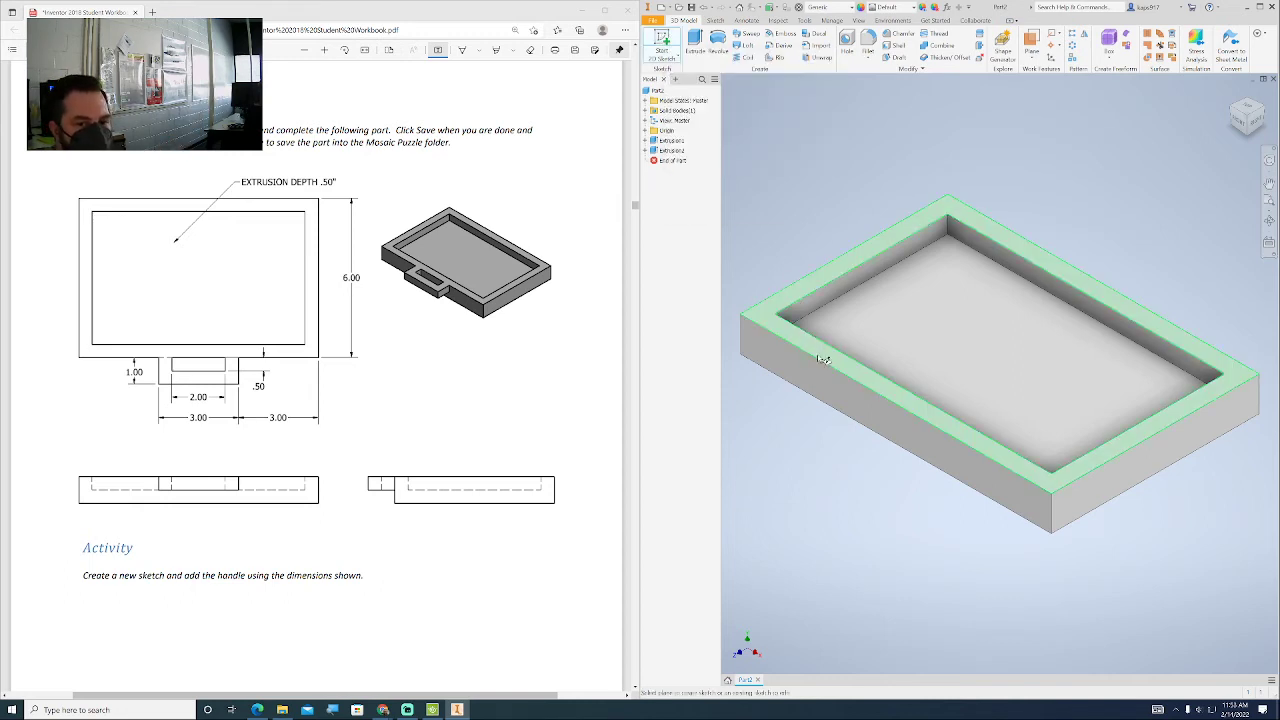
pyautogui.click(862, 377)
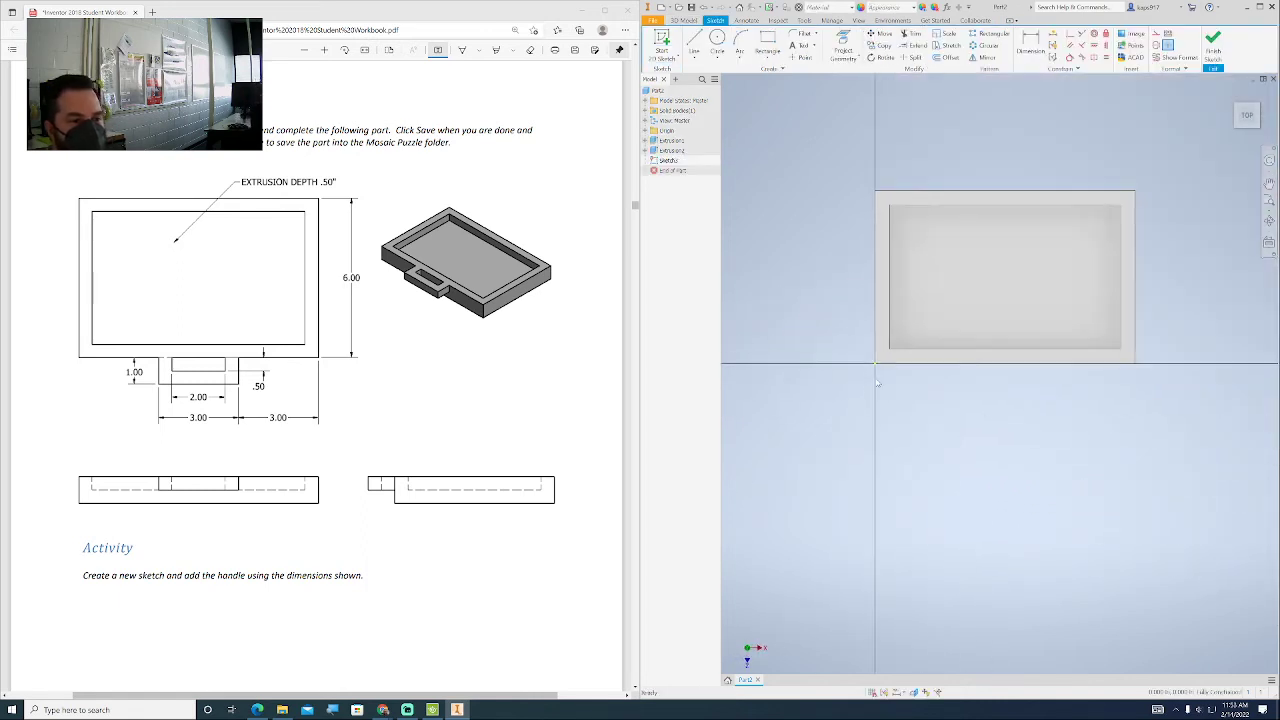
pyautogui.click(694, 42)
pyautogui.scroll(7, 915, 385)
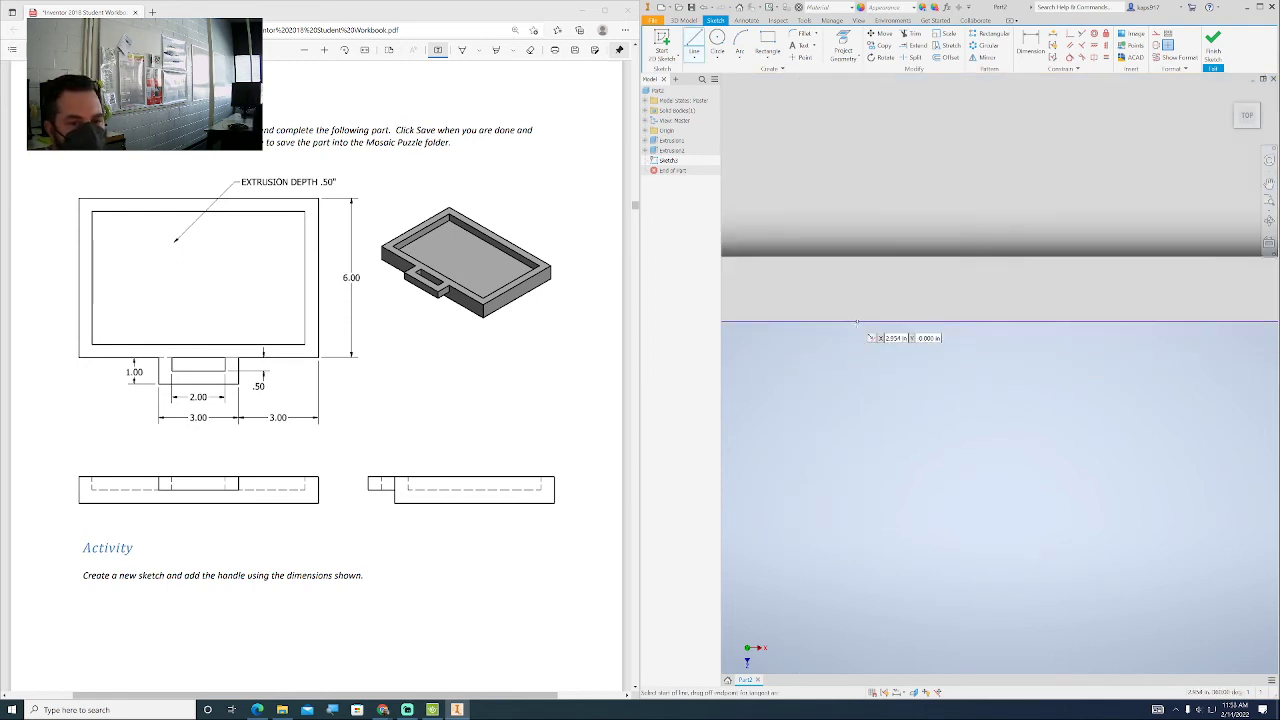
pyautogui.click(855, 321)
pyautogui.click(854, 419)
pyautogui.scroll(-4, 854, 419)
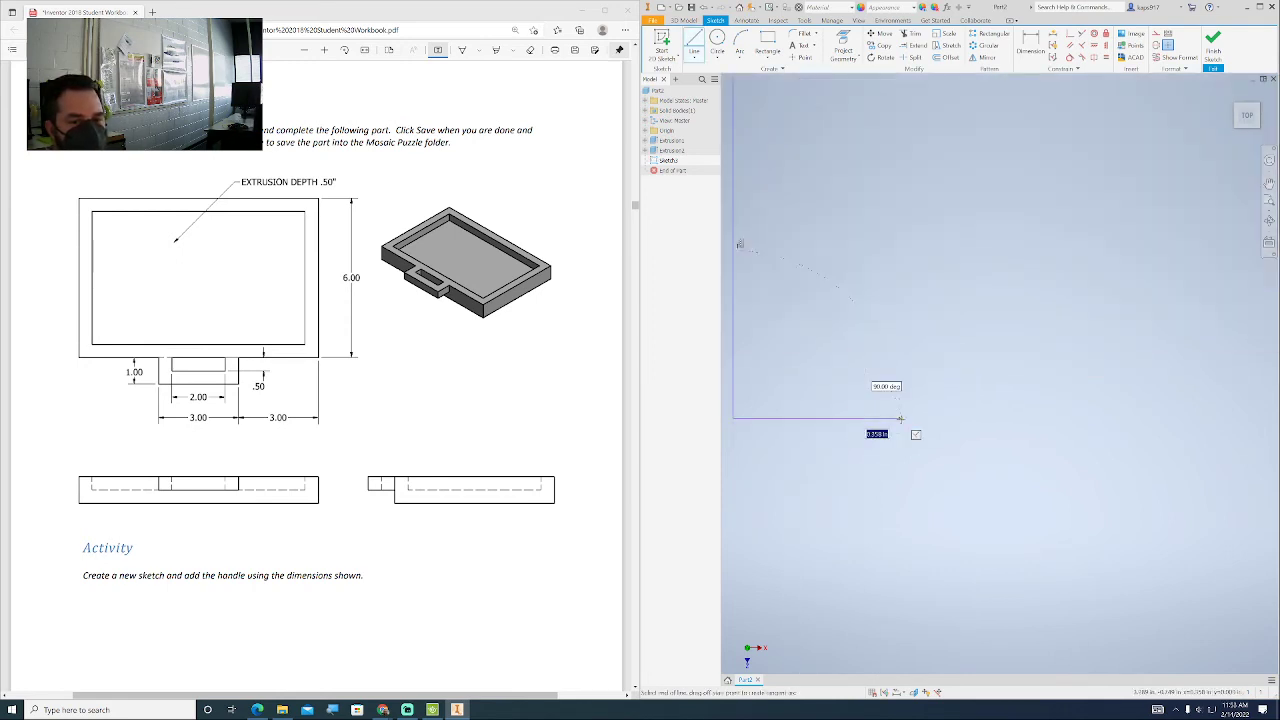
pyautogui.click(1008, 419)
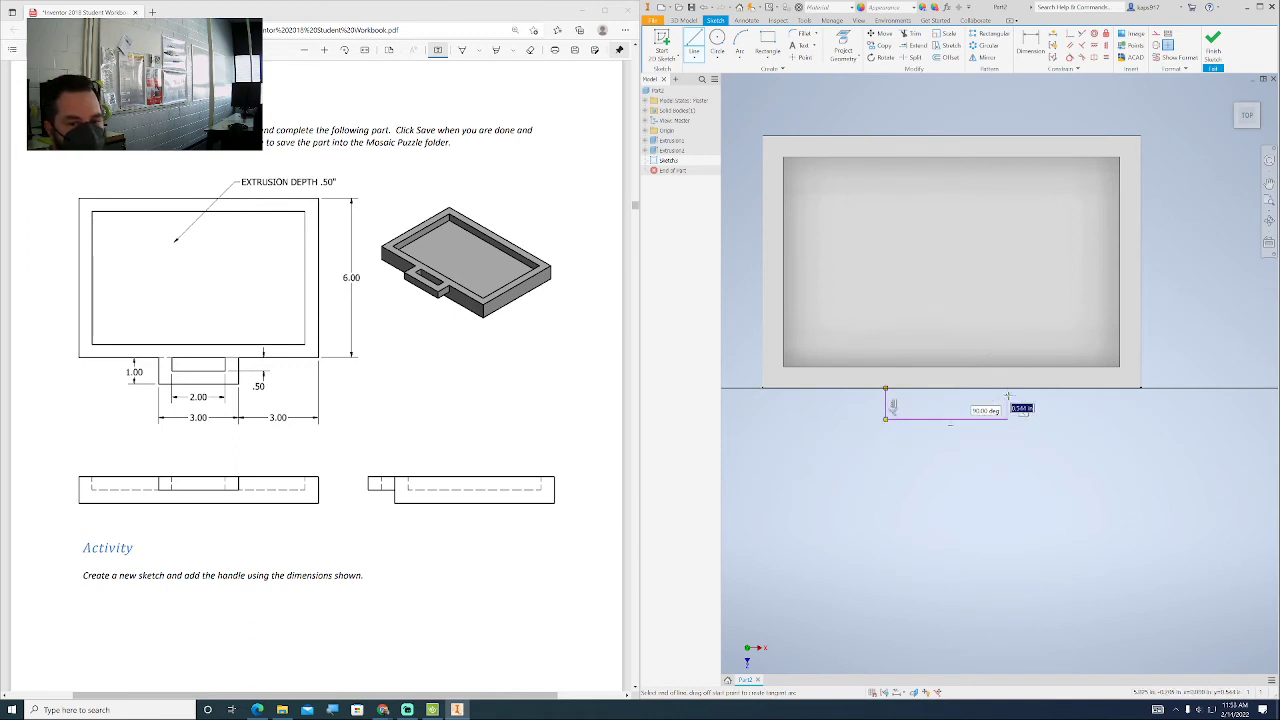
pyautogui.click(1008, 388)
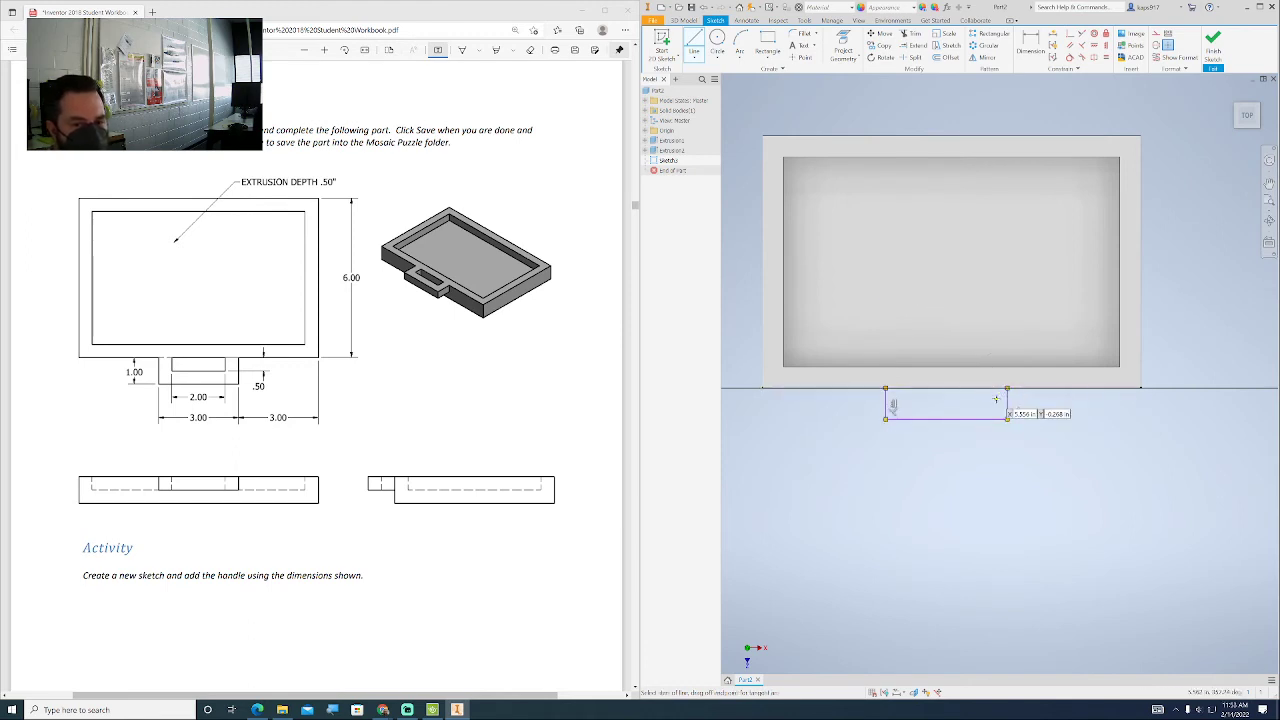
# Step: Draw the handle's inner notch with lines, about 2.2 in wide and 0.4 in deep, closing the profile along the case's front edge
pyautogui.scroll(3, 1004, 392)
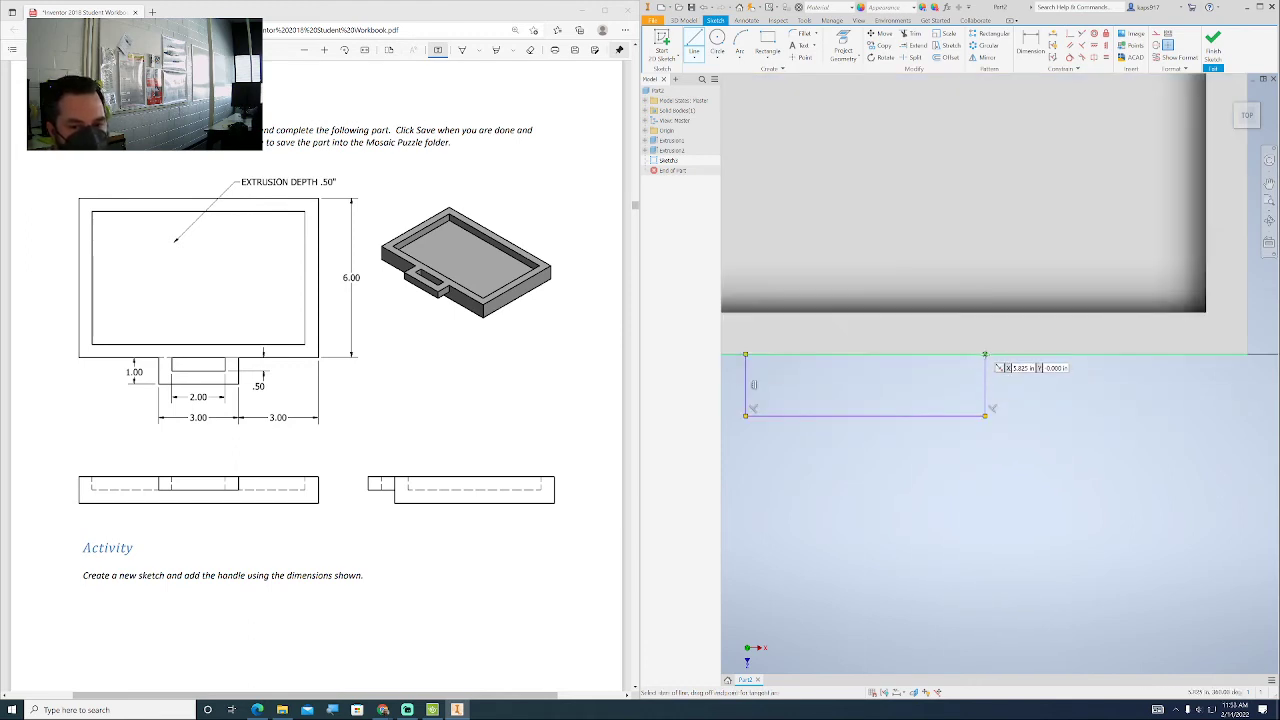
pyautogui.click(956, 354)
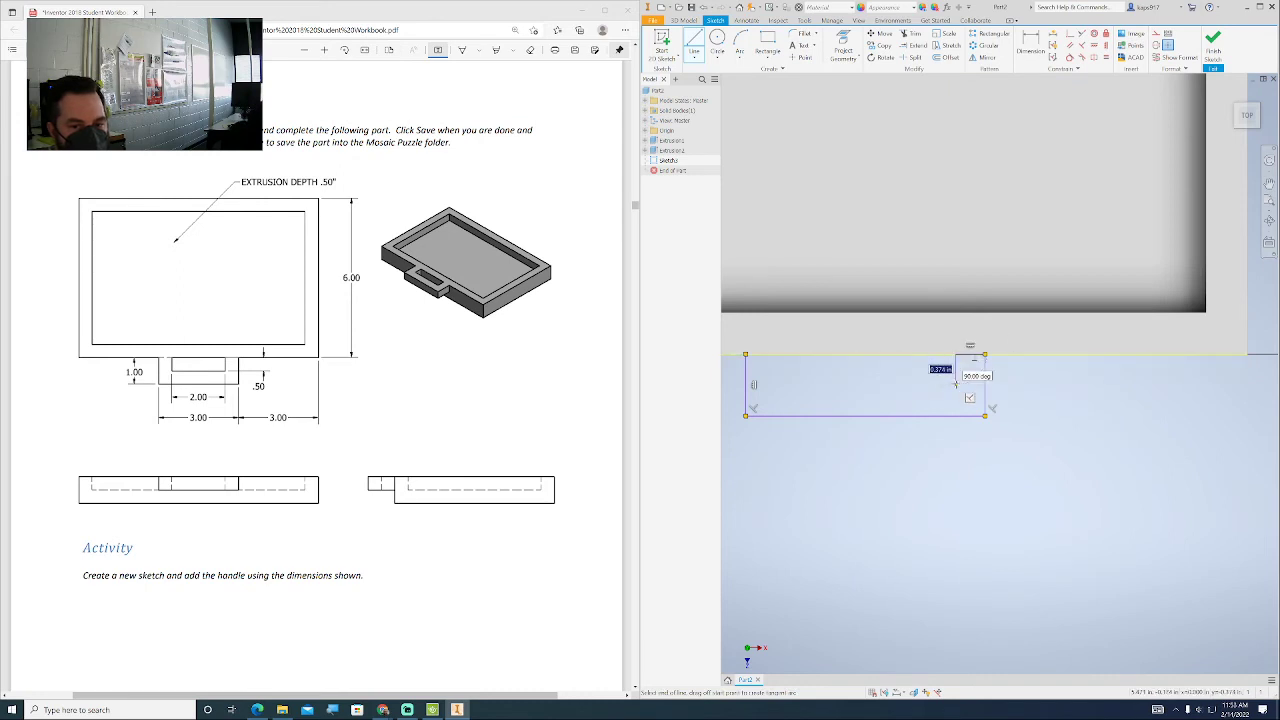
pyautogui.click(956, 389)
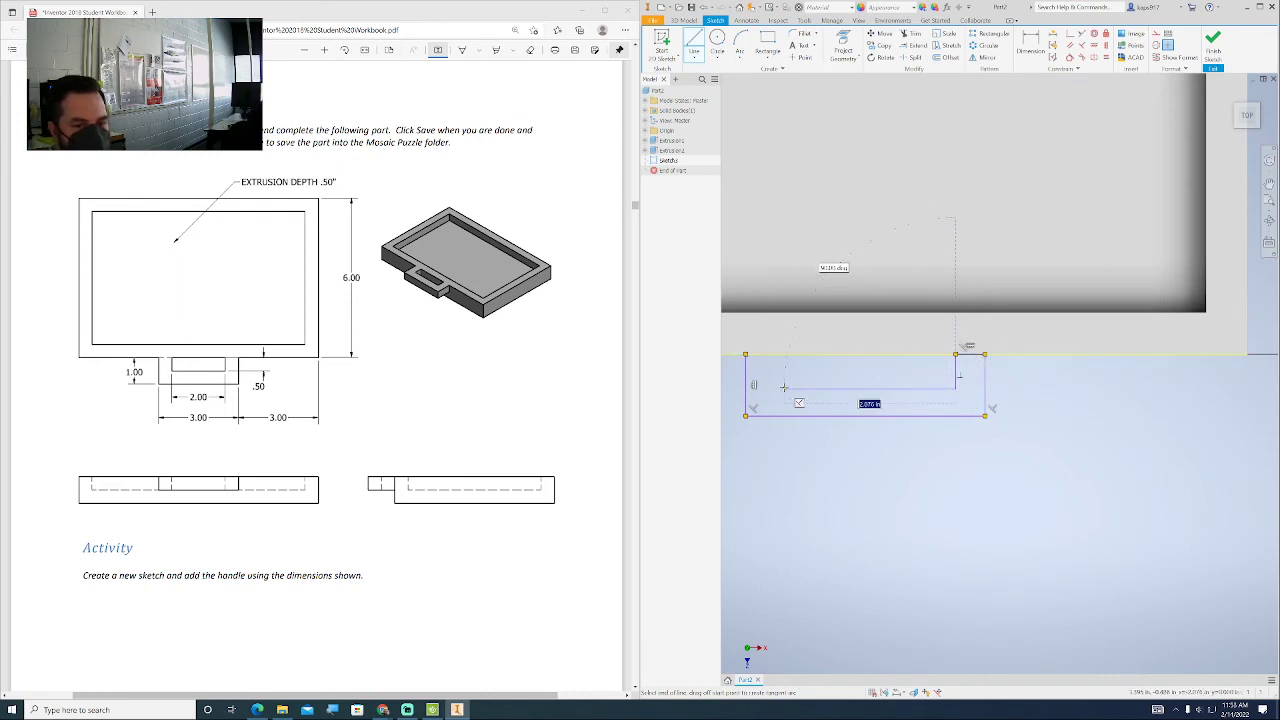
pyautogui.click(774, 354)
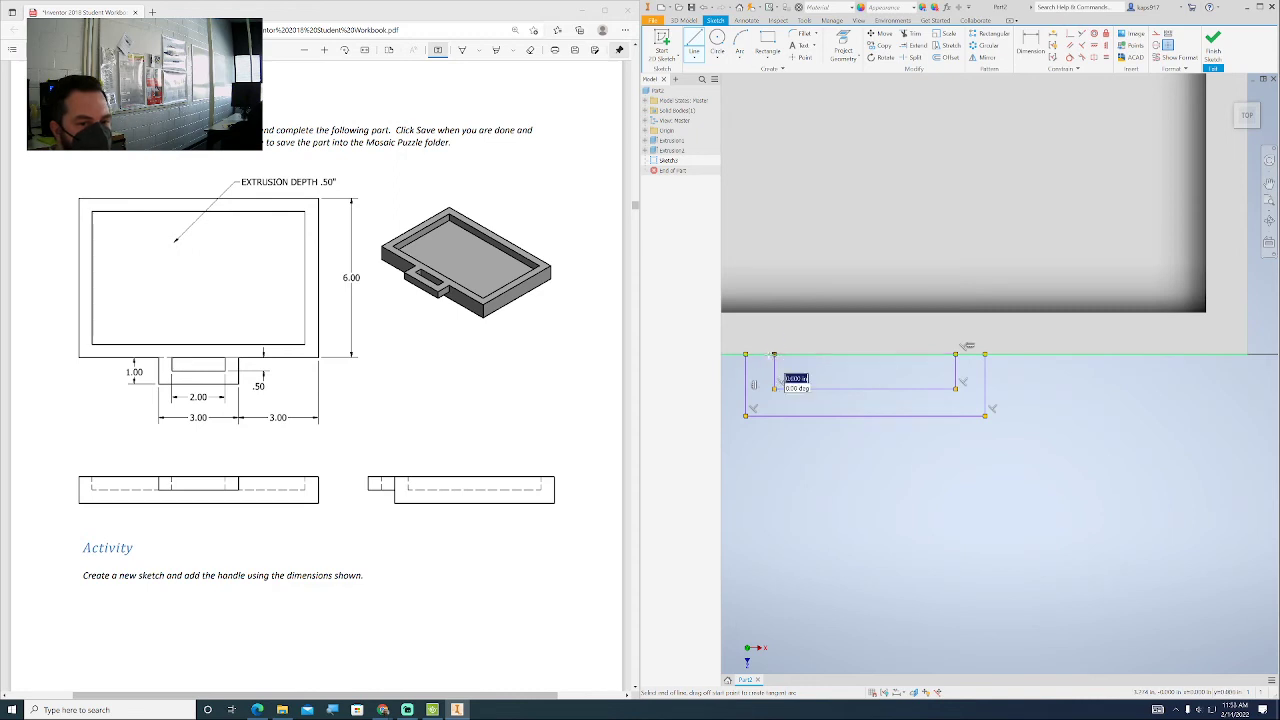
pyautogui.scroll(5, 766, 354)
pyautogui.scroll(-6, 766, 354)
pyautogui.scroll(3, 772, 352)
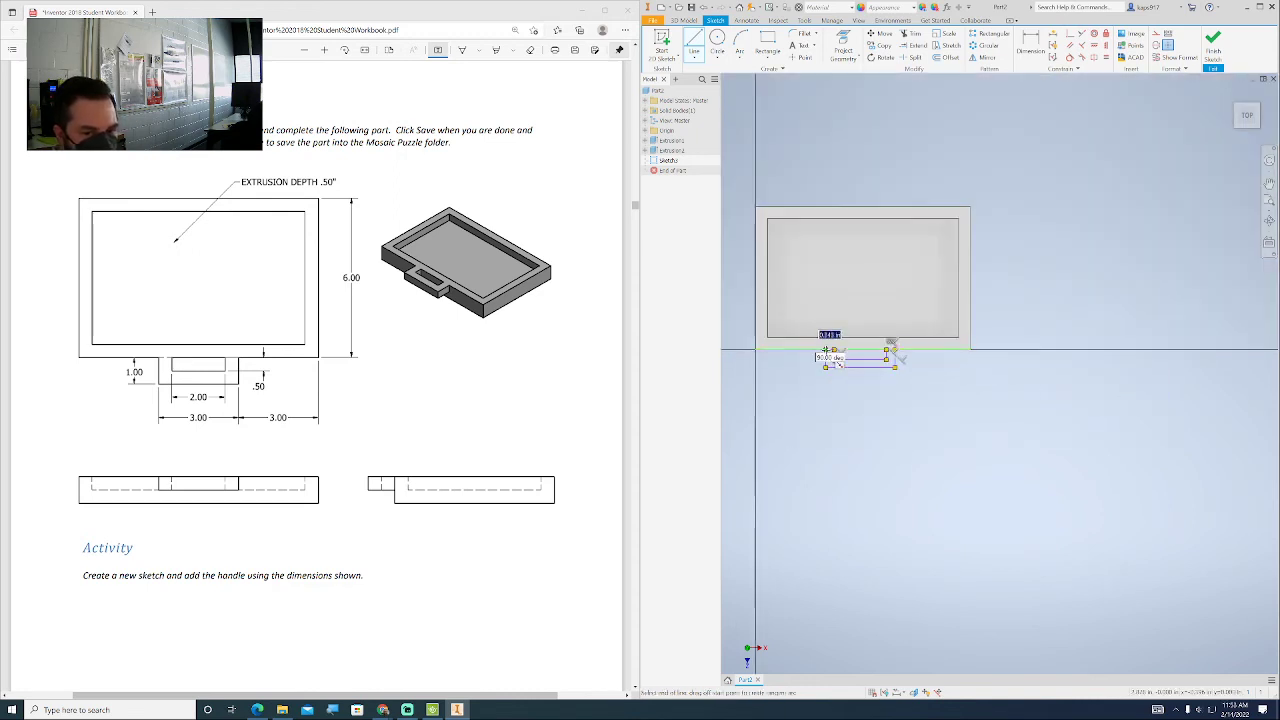
pyautogui.scroll(-8, 800, 330)
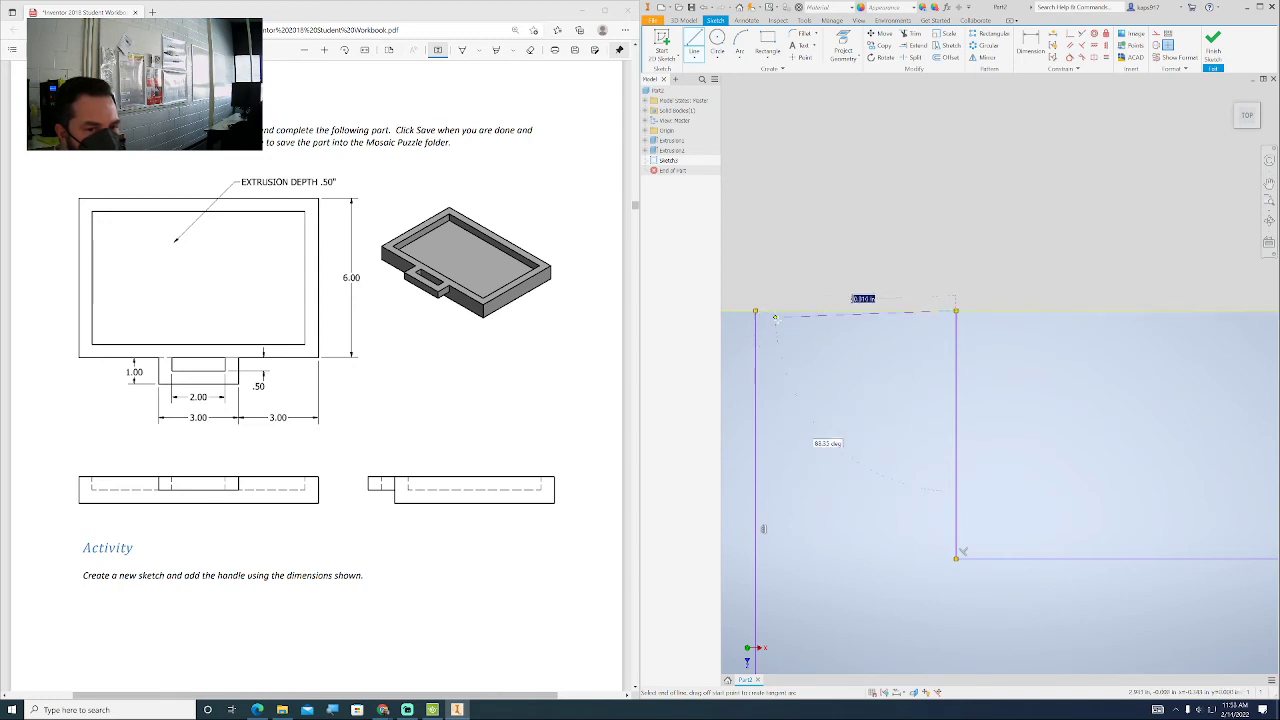
pyautogui.click(755, 311)
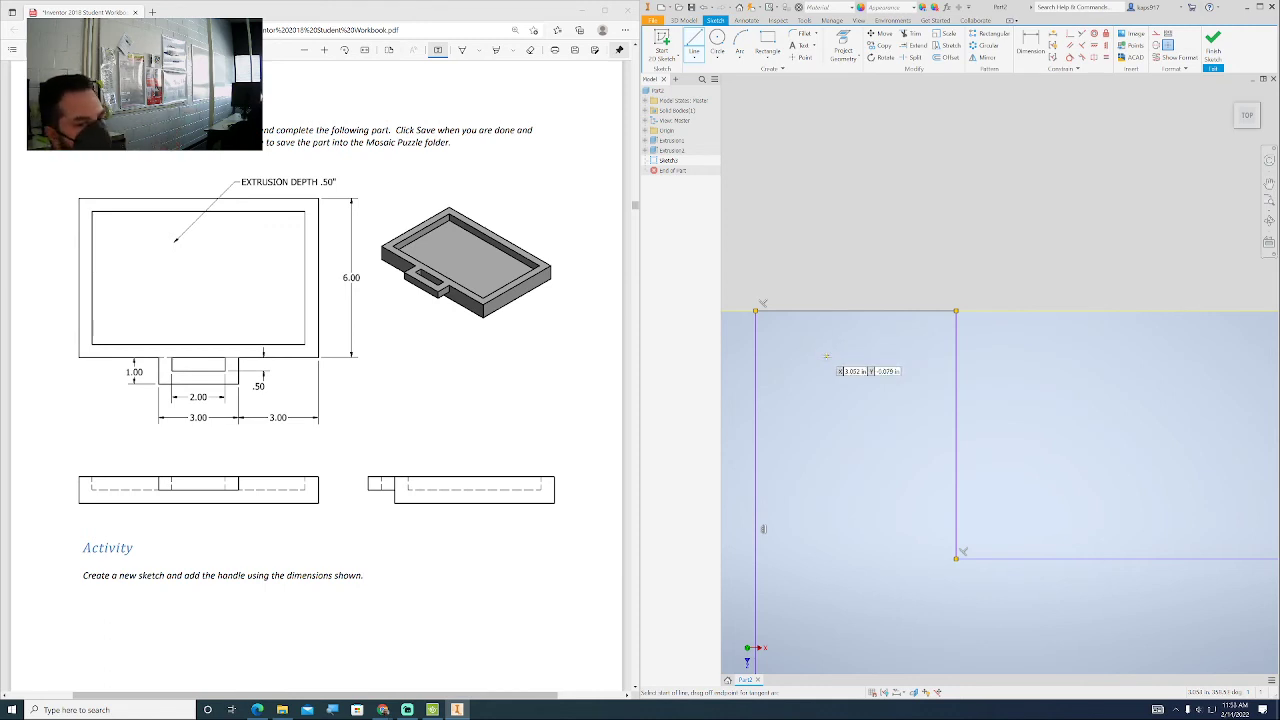
pyautogui.scroll(-5, 826, 355)
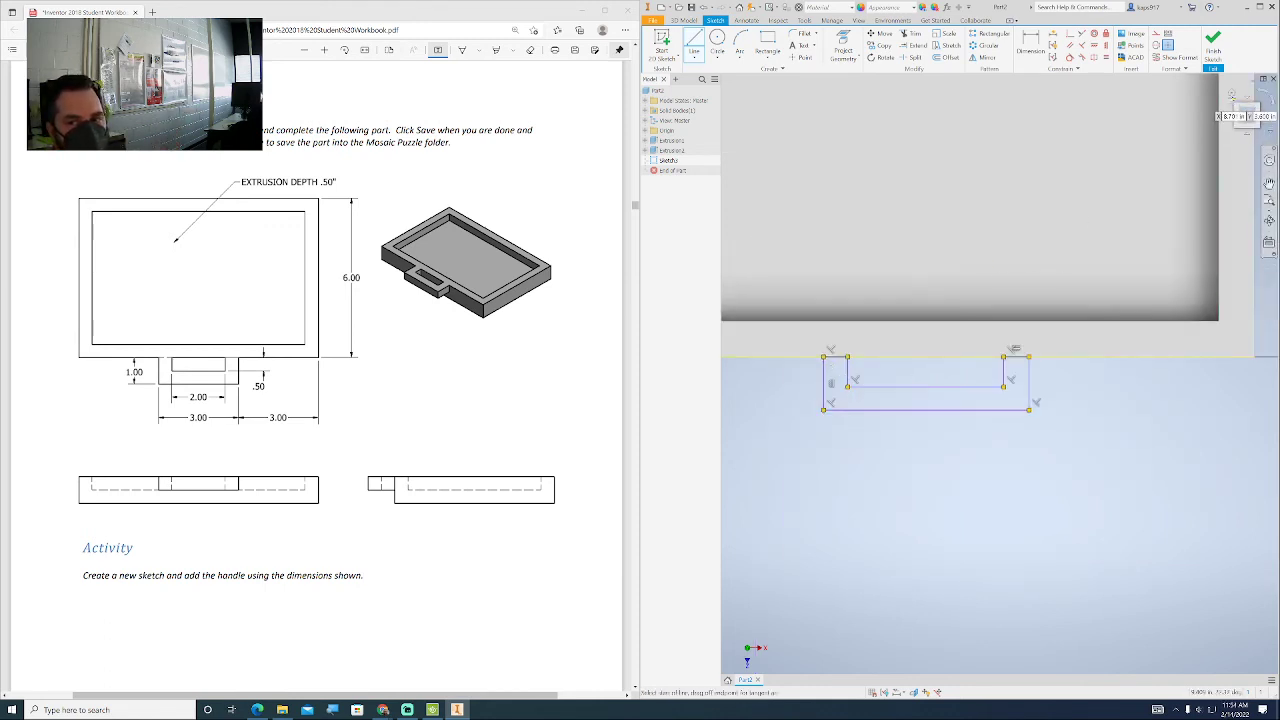
# Step: Dimension the handle's offset from the case's right edge as 3 in and its overall width as 3 in
pyautogui.click(1029, 50)
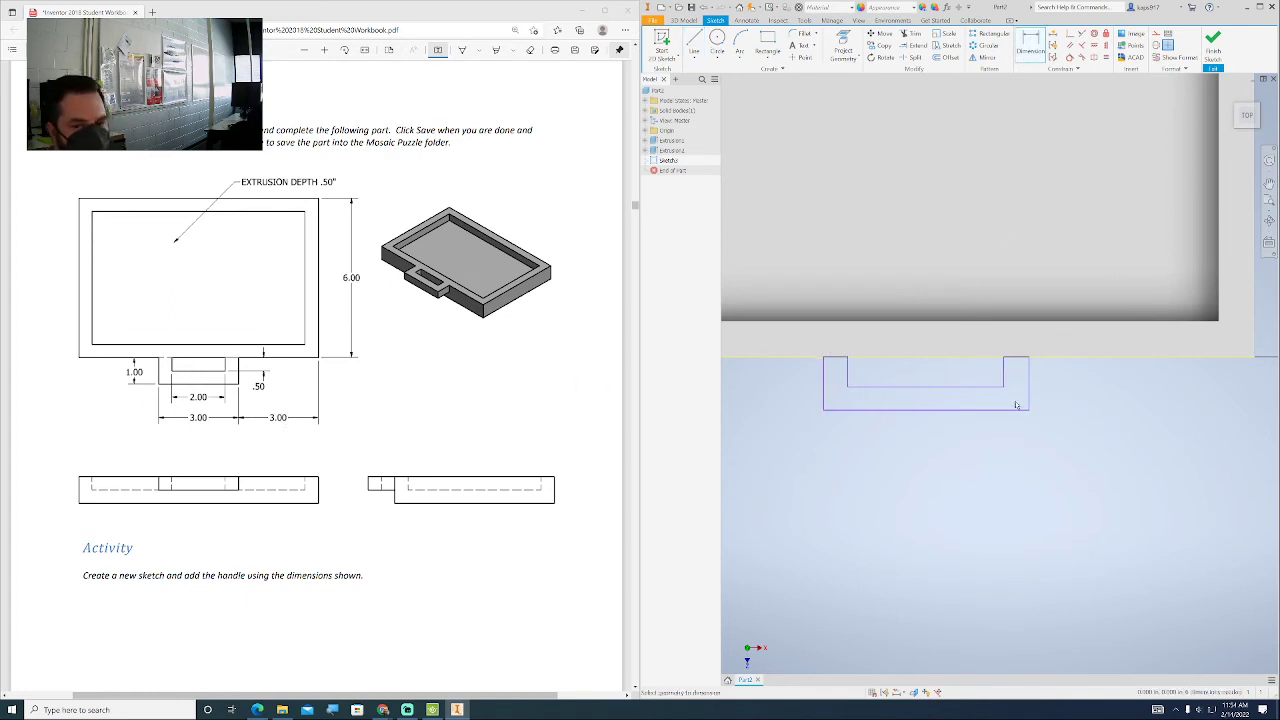
pyautogui.scroll(5, 1016, 405)
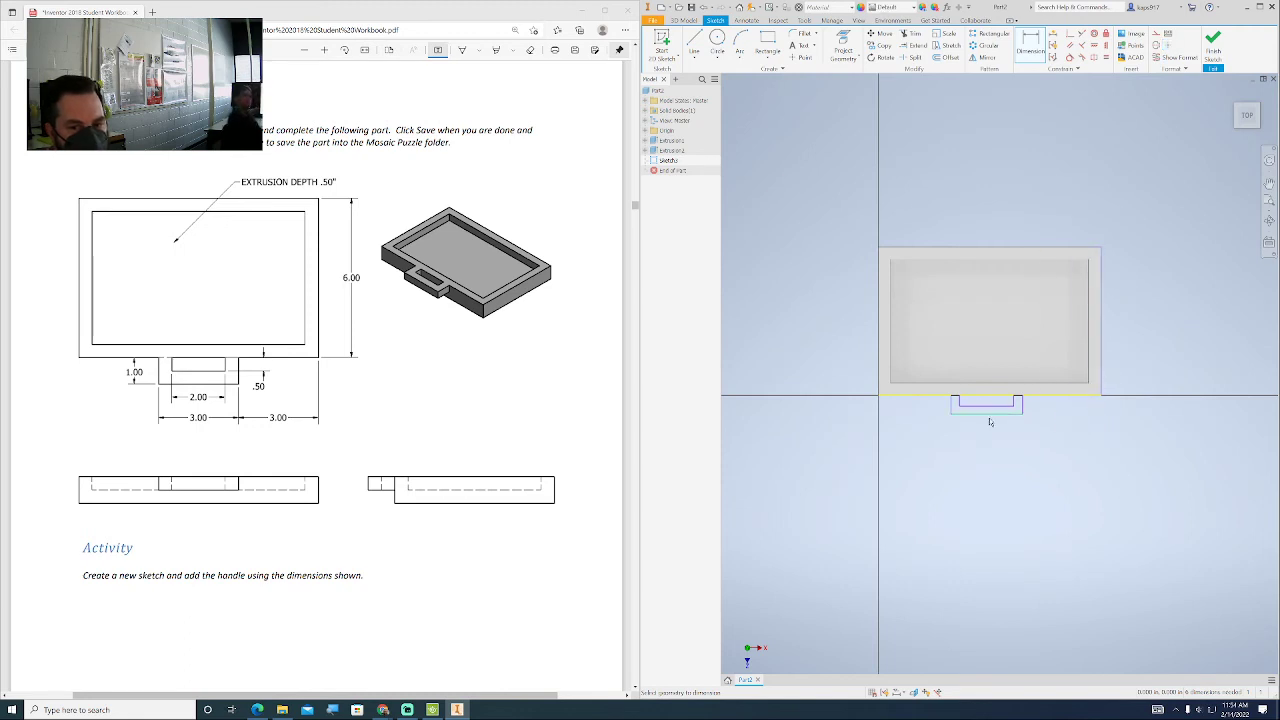
pyautogui.click(1022, 406)
pyautogui.click(1064, 425)
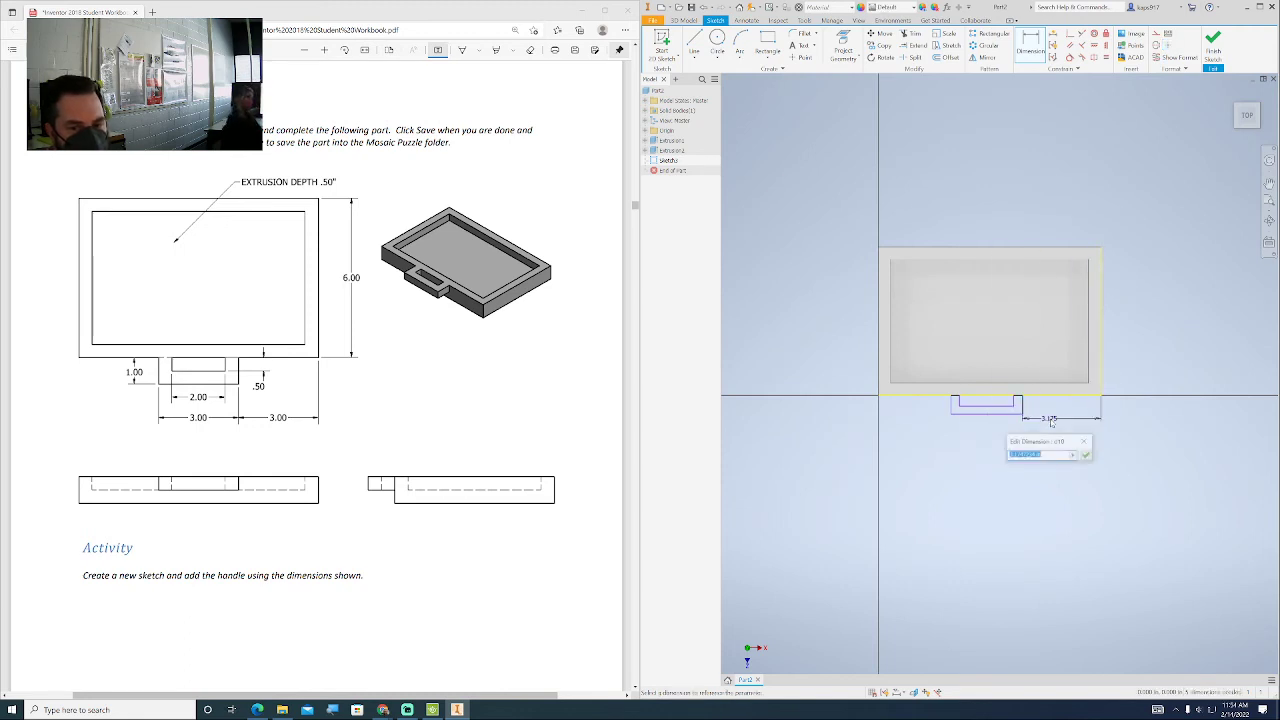
pyautogui.press('Return')
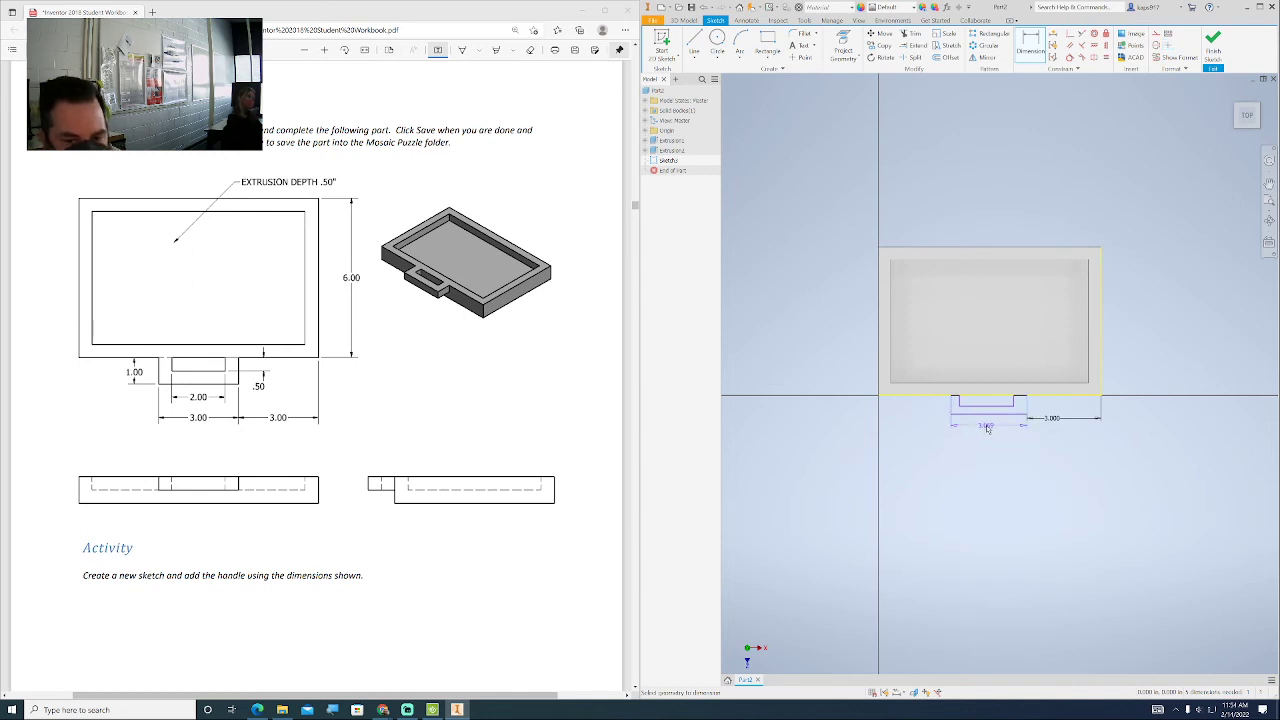
pyautogui.click(990, 429)
pyautogui.press('Return')
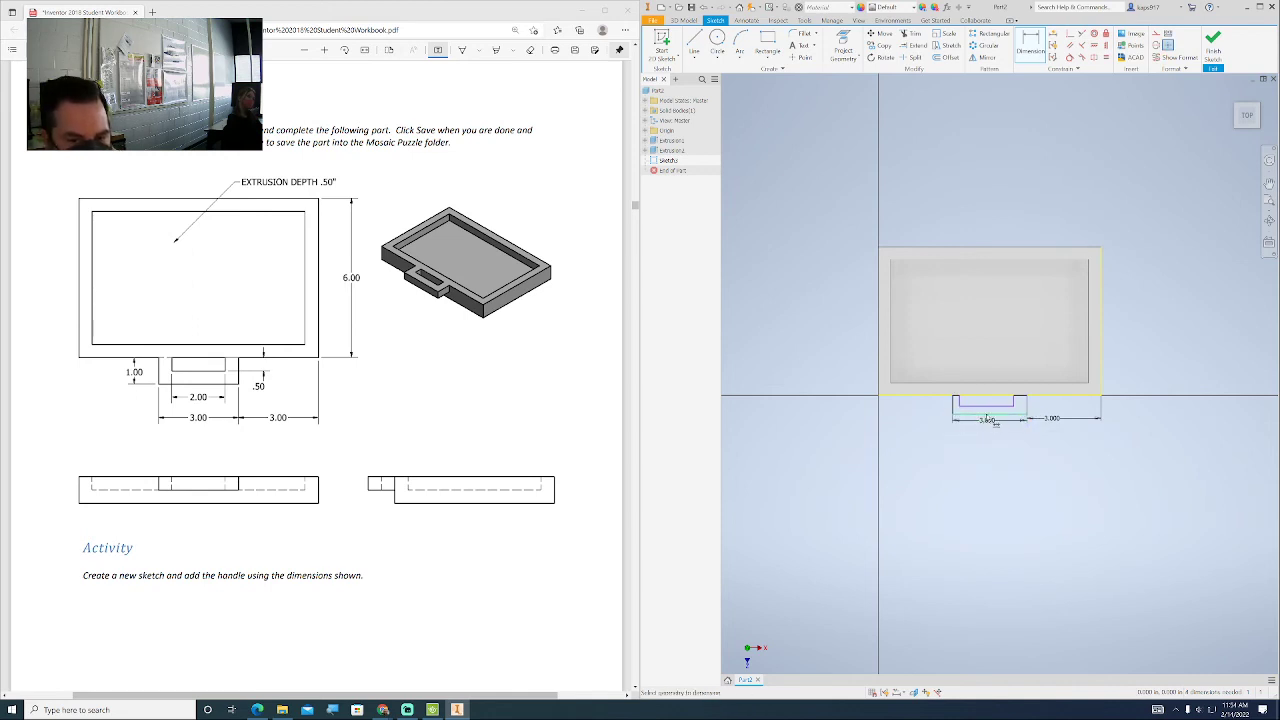
# Step: Dimension the width of the handle's inner notch as 2 in
pyautogui.scroll(-5, 975, 395)
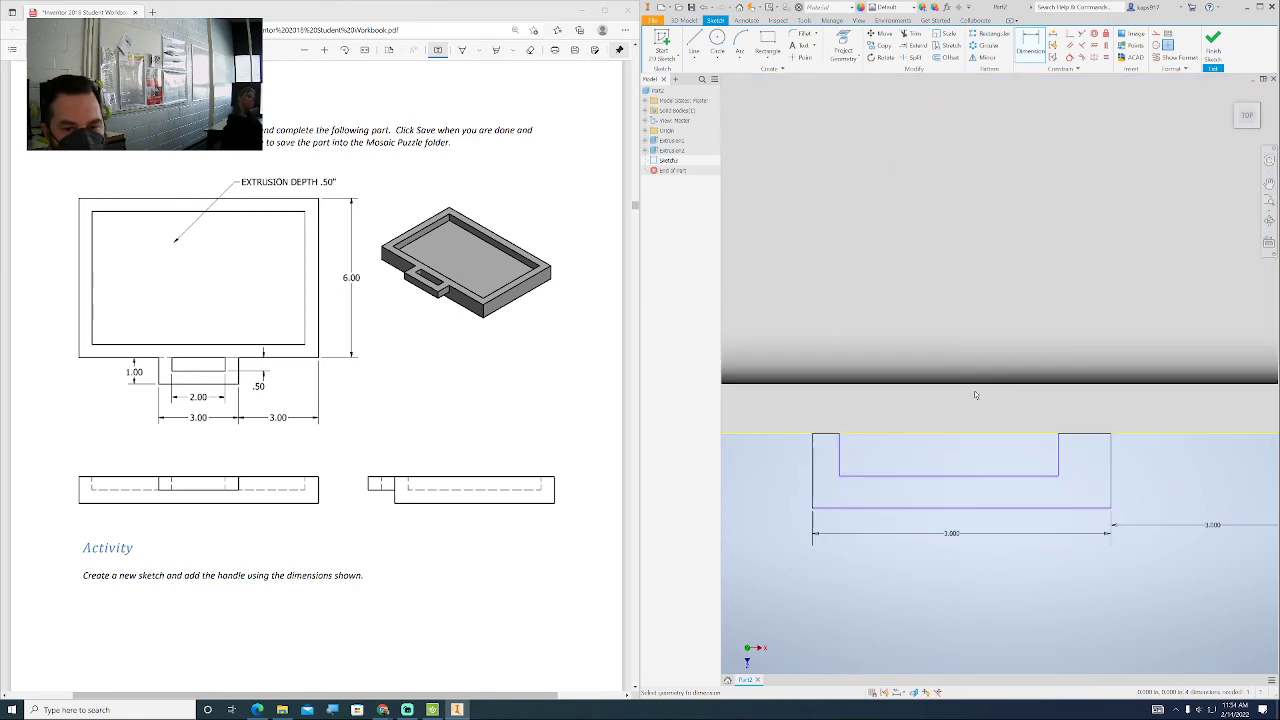
pyautogui.click(1058, 466)
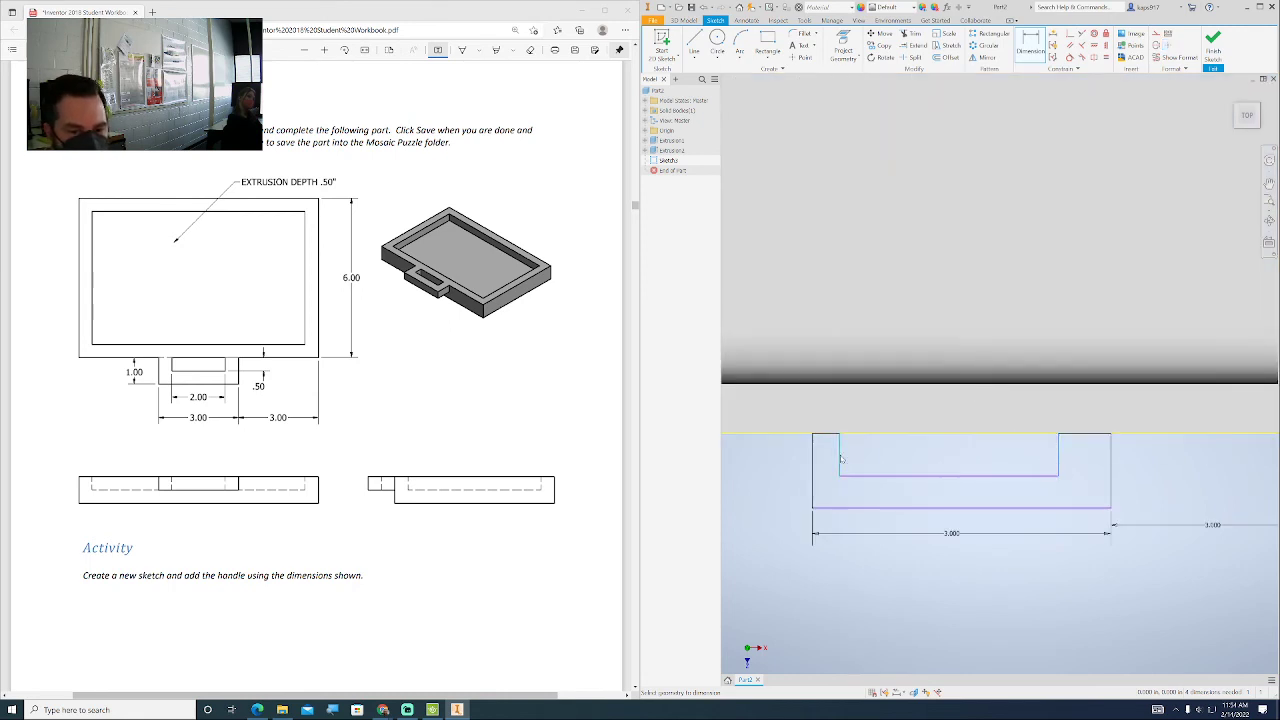
pyautogui.click(840, 460)
pyautogui.click(921, 463)
pyautogui.write('2')
pyautogui.press('Return')
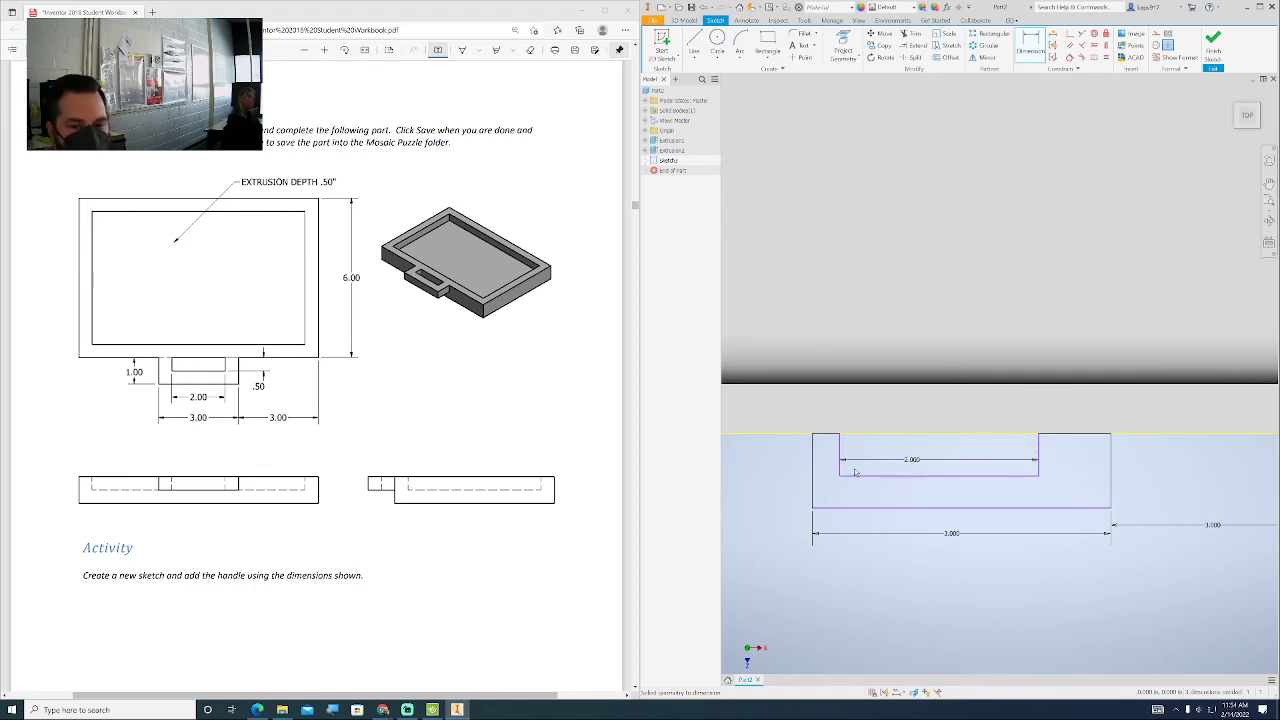
# Step: Dimension the width of the handle's right arm as 0.5 in
pyautogui.click(1039, 452)
pyautogui.click(1082, 459)
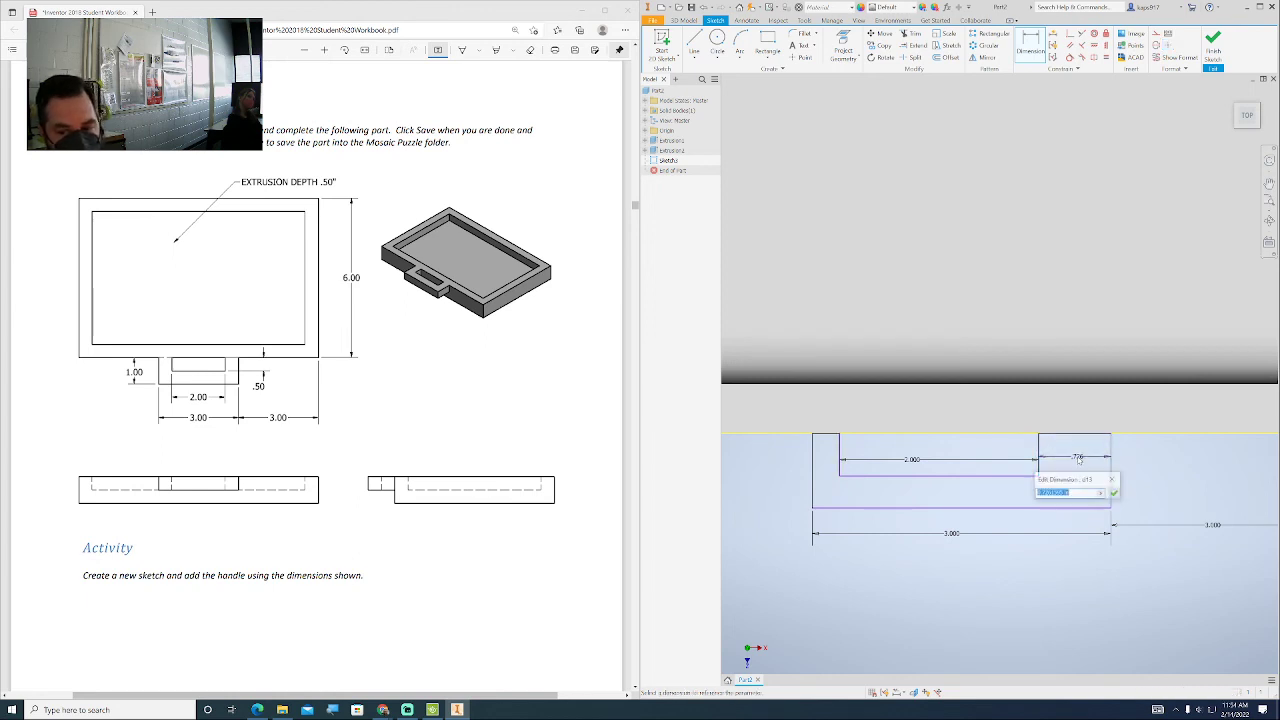
pyautogui.write('.5')
pyautogui.press('Return')
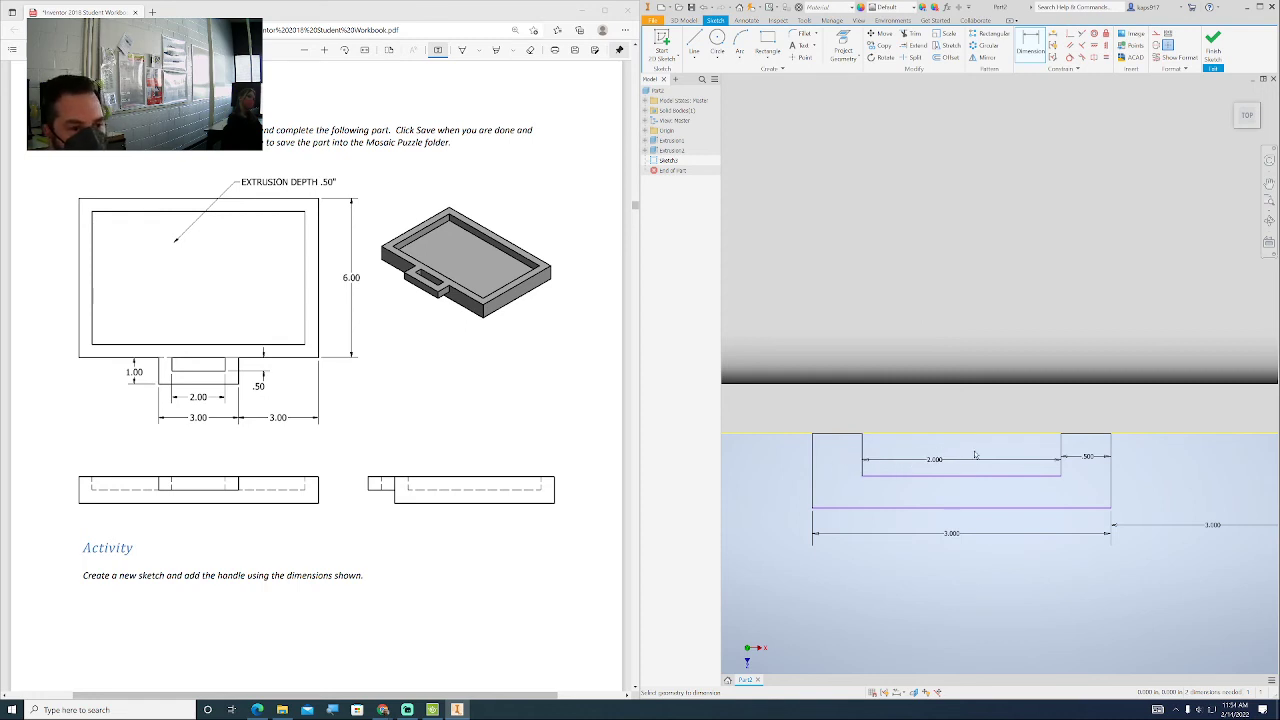
# Step: Dimension the depth of the inner notch from the case's front edge as 0.5 in
pyautogui.click(1029, 448)
pyautogui.write('.5')
pyautogui.press('Return')
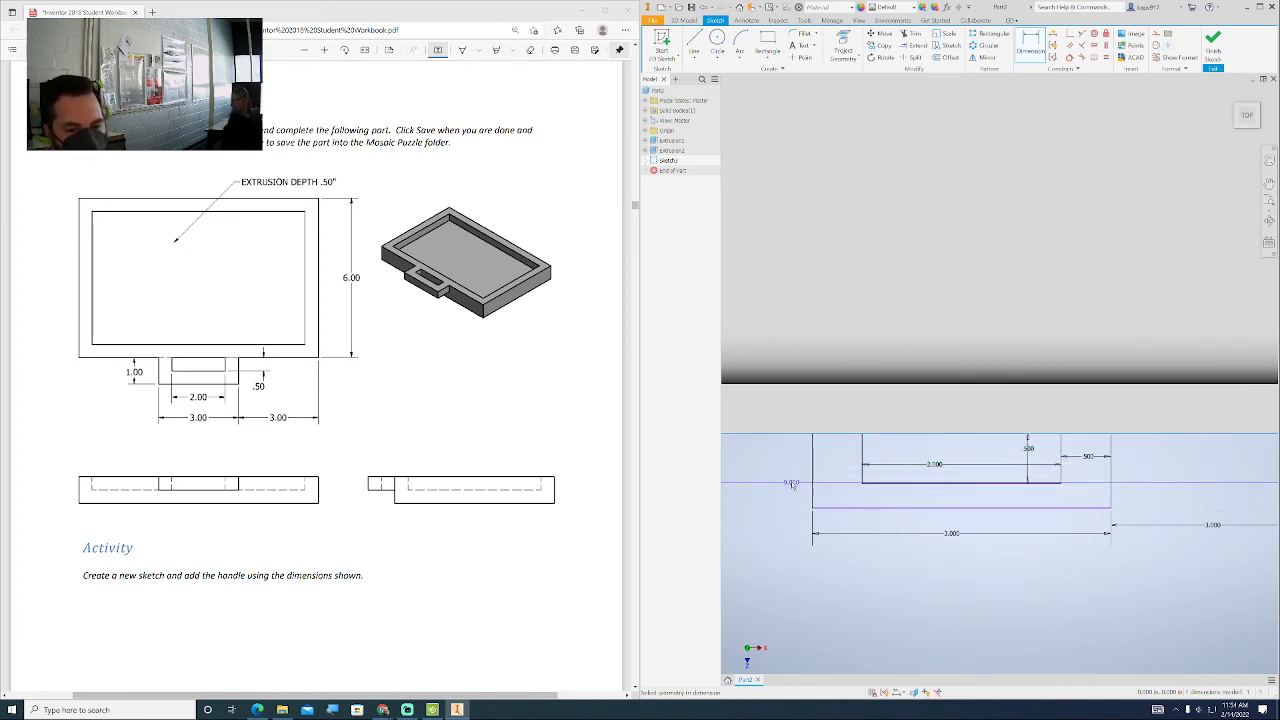
pyautogui.press('Escape')
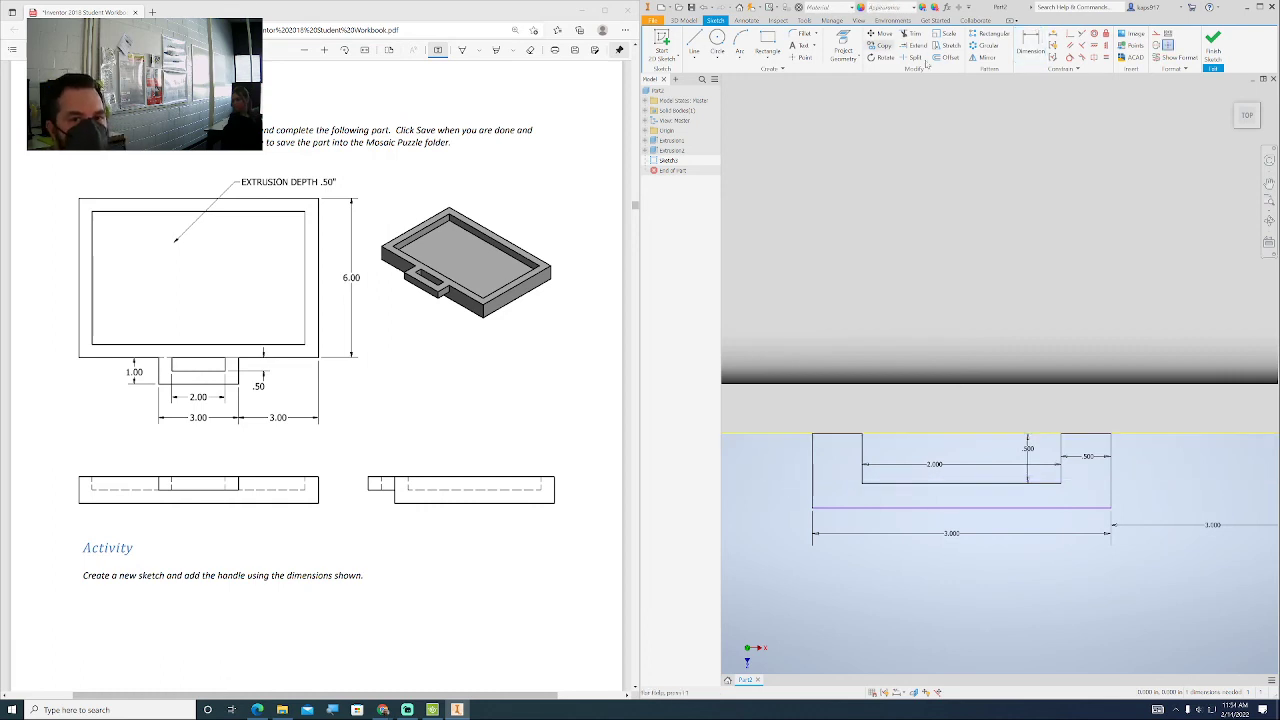
# Step: Dimension the handle's overall depth from the case's front edge to its outer edge as 1 in
pyautogui.click(1030, 47)
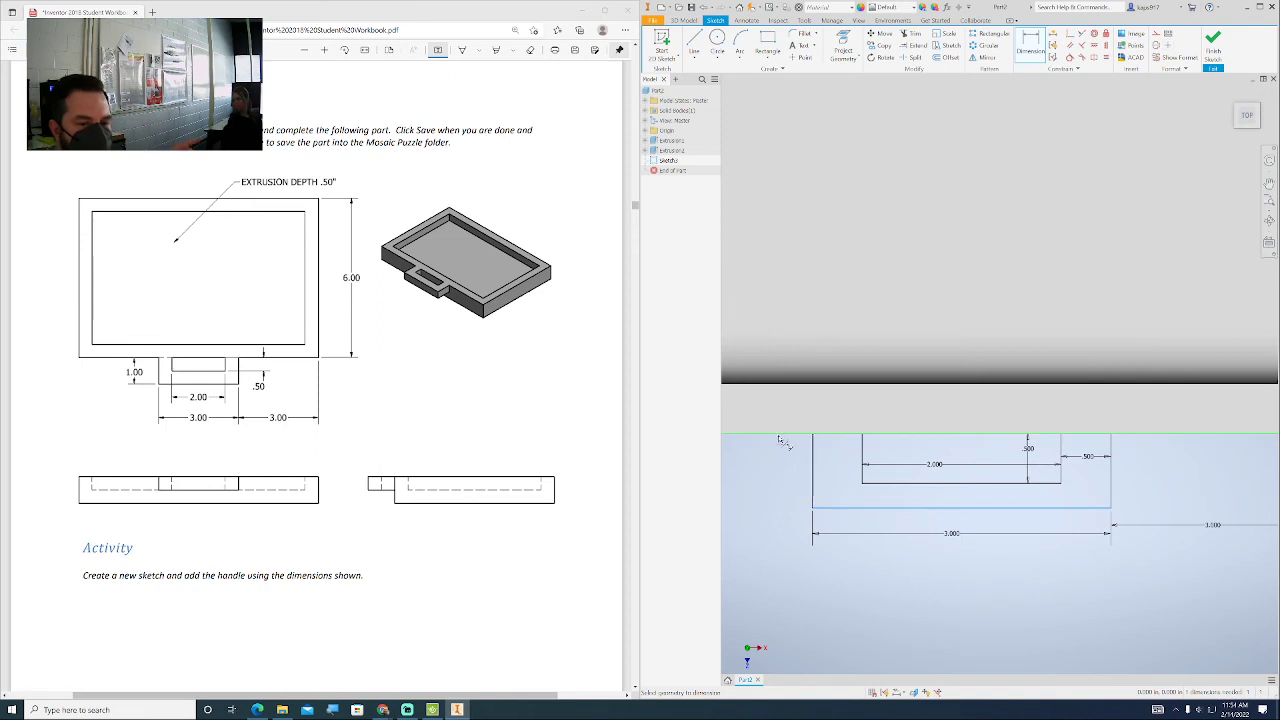
pyautogui.click(780, 435)
pyautogui.click(796, 474)
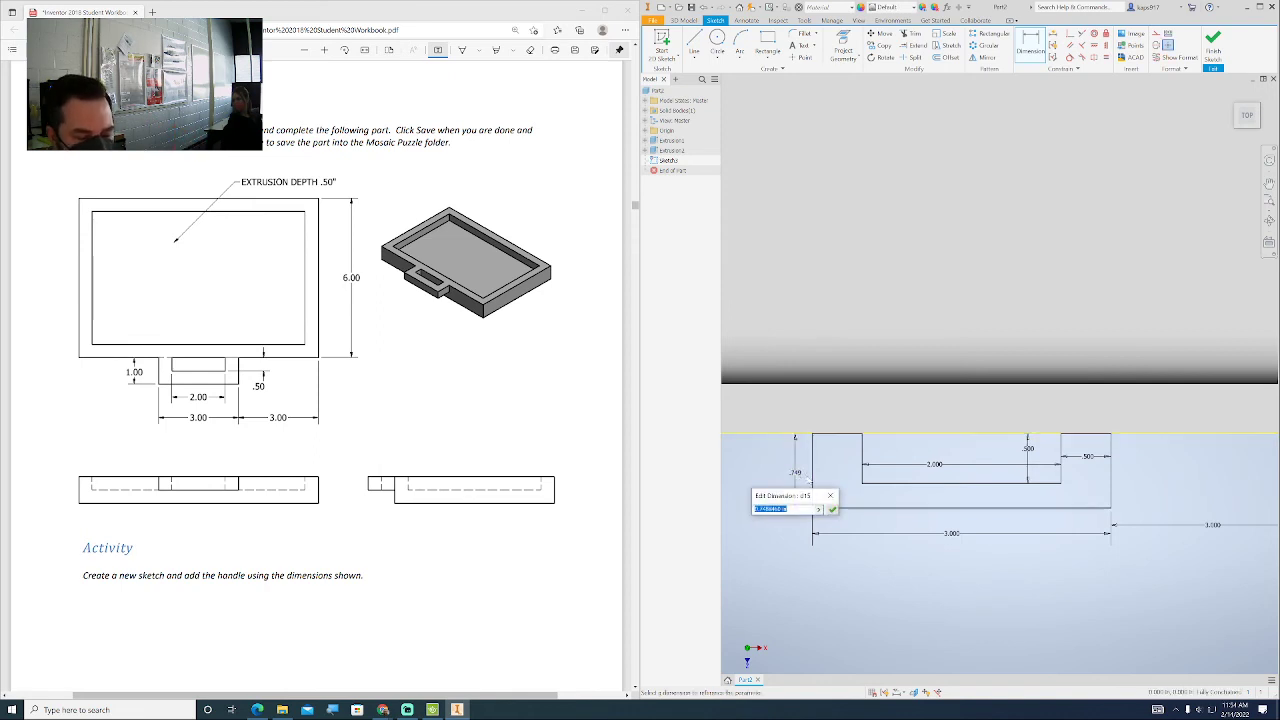
pyautogui.write('1')
pyautogui.press('Return')
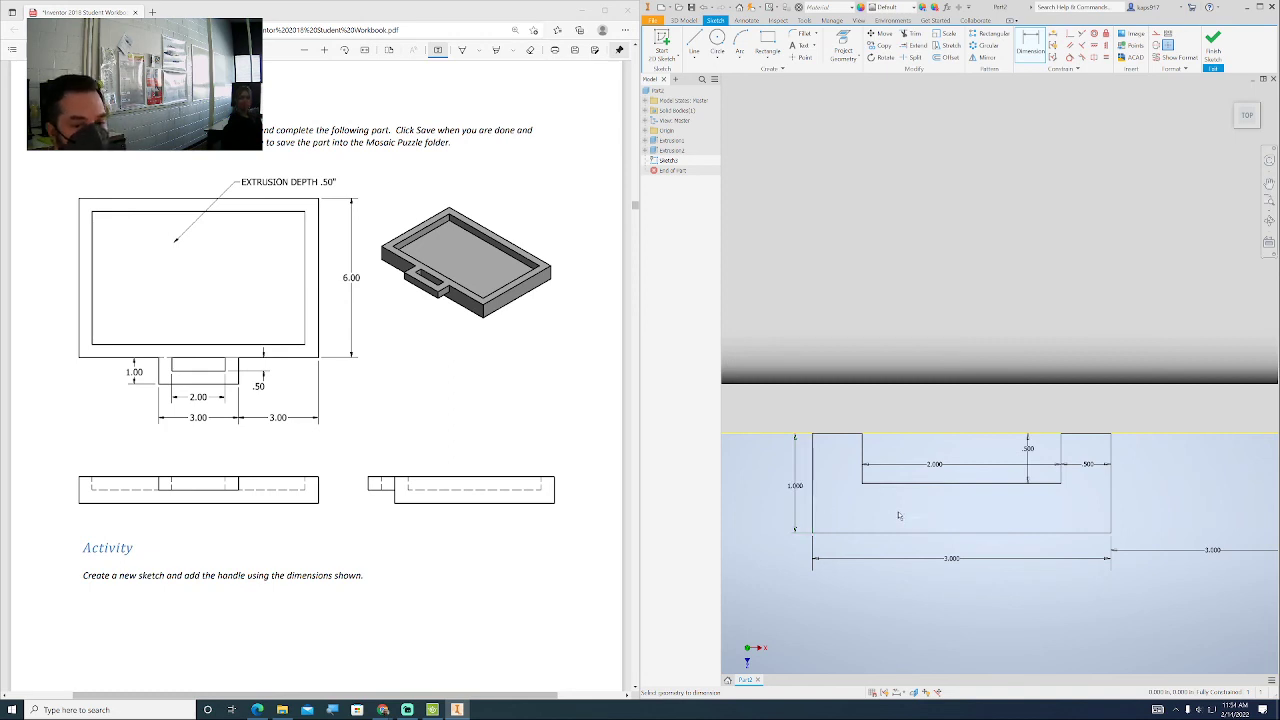
# Step: Inspect the dimensioned handle profile in an isometric view and finish the sketch
pyautogui.scroll(4, 898, 516)
pyautogui.moveTo(1252, 119)
pyautogui.mouseDown()
pyautogui.moveTo(1222, 76)
pyautogui.moveTo(1260, 120)
pyautogui.moveTo(1231, 113)
pyautogui.mouseUp()
pyautogui.click(1231, 94)
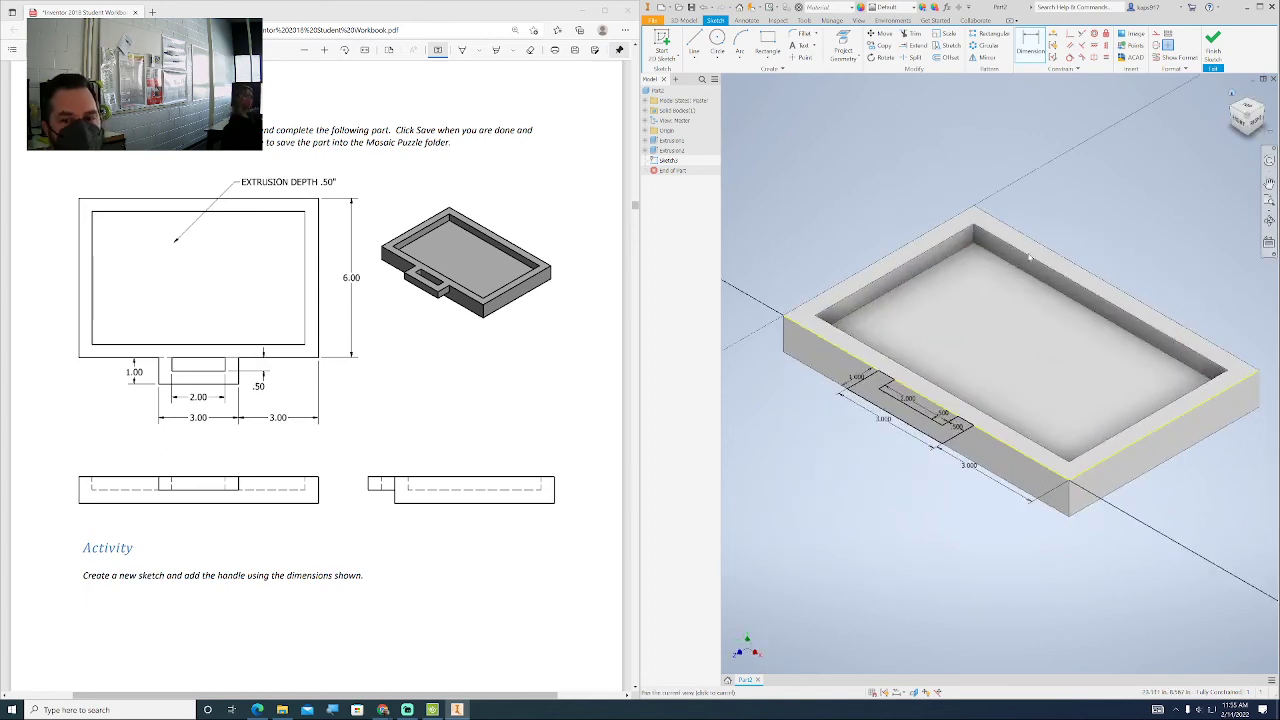
pyautogui.scroll(4, 882, 392)
pyautogui.scroll(-4, 882, 397)
pyautogui.scroll(4, 882, 397)
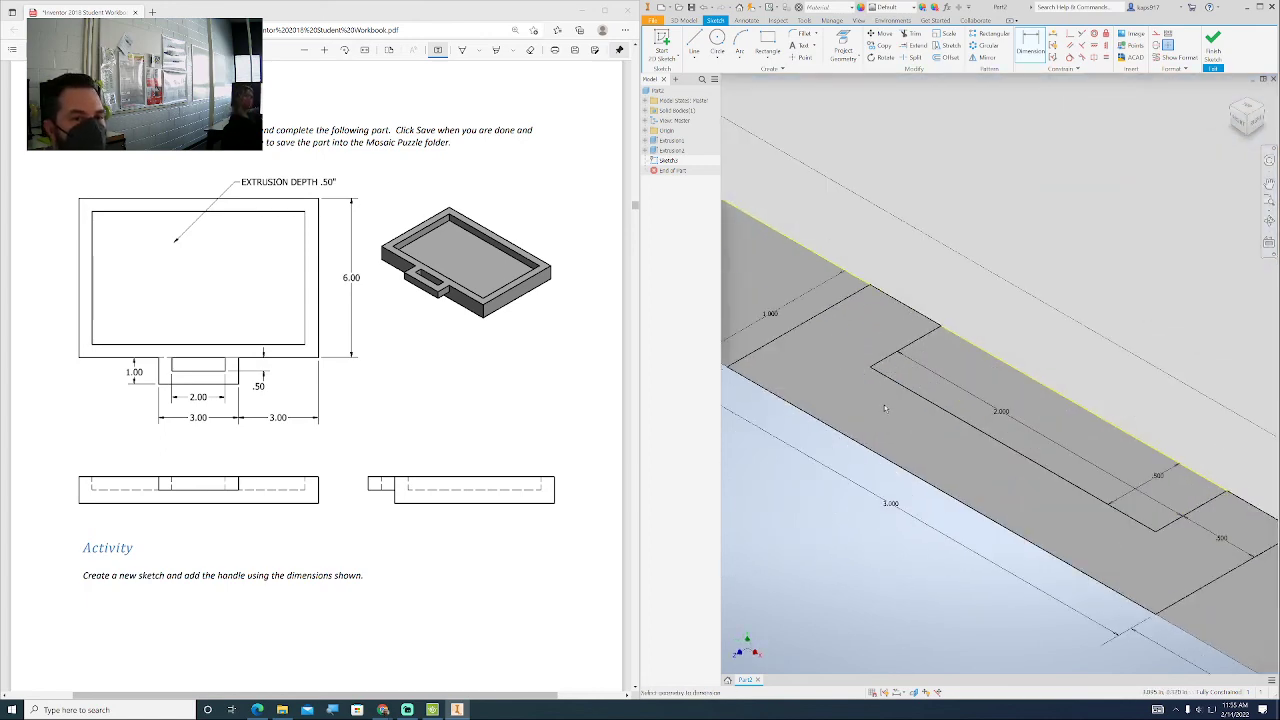
pyautogui.scroll(-3, 882, 397)
pyautogui.click(1213, 45)
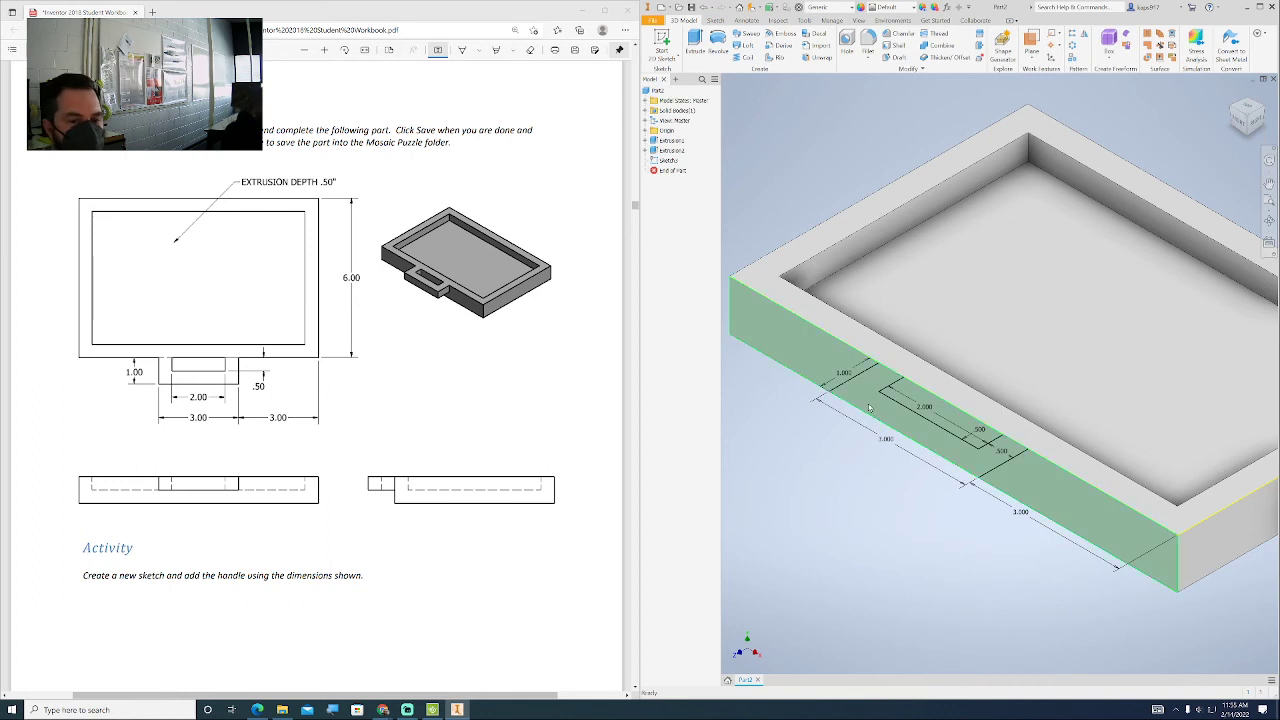
# Step: Extrude the handle profile 0.5 in downward from the sketch plane using the flipped direction, joining it to the case's front side
pyautogui.press('e')
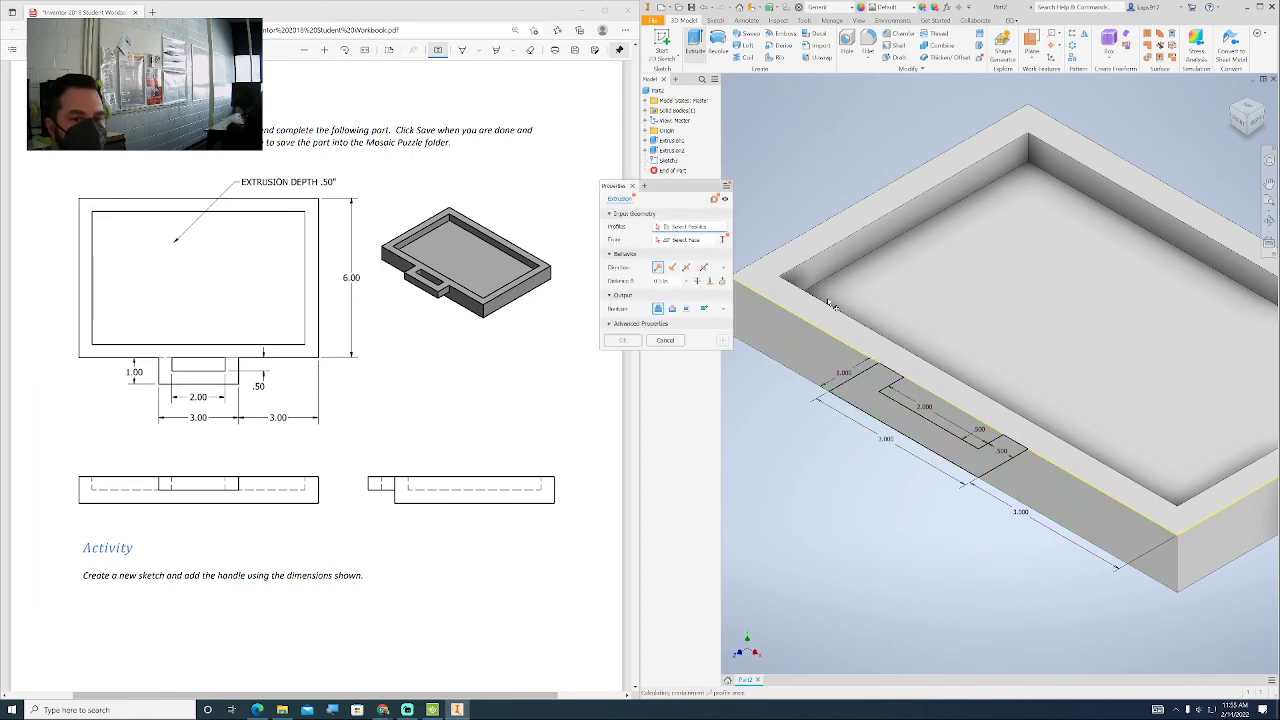
pyautogui.click(868, 388)
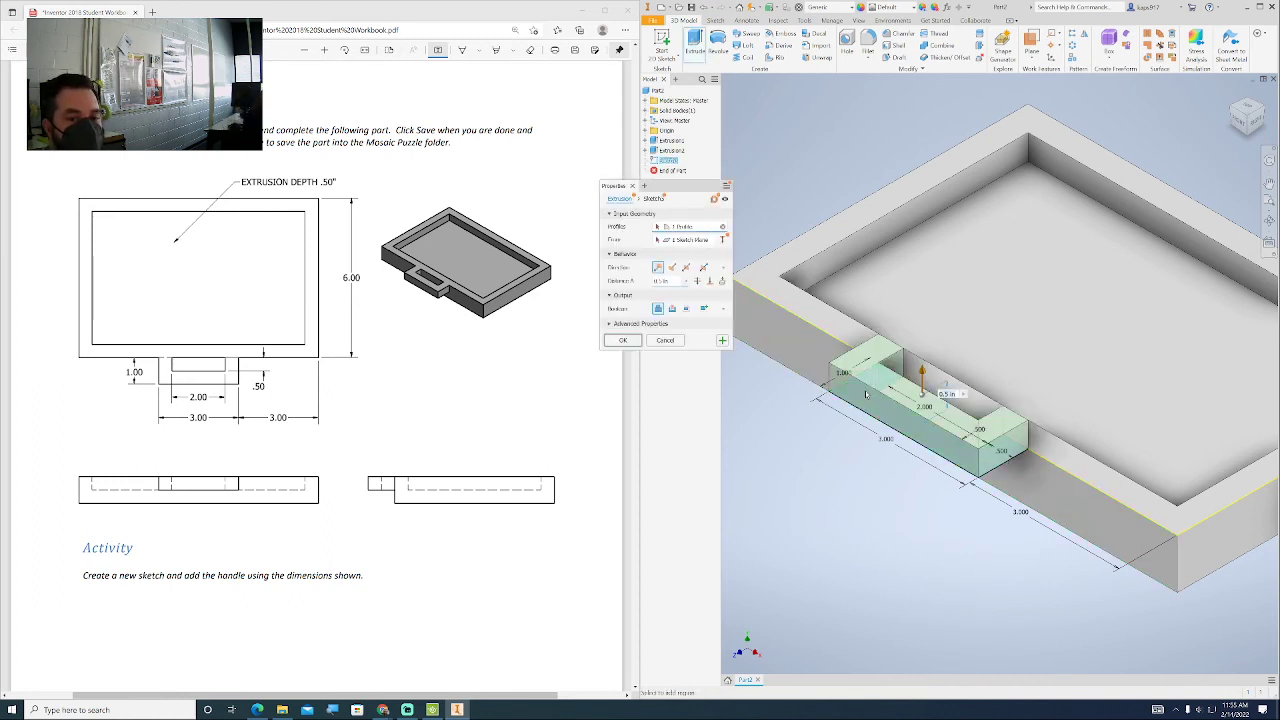
pyautogui.click(1250, 120)
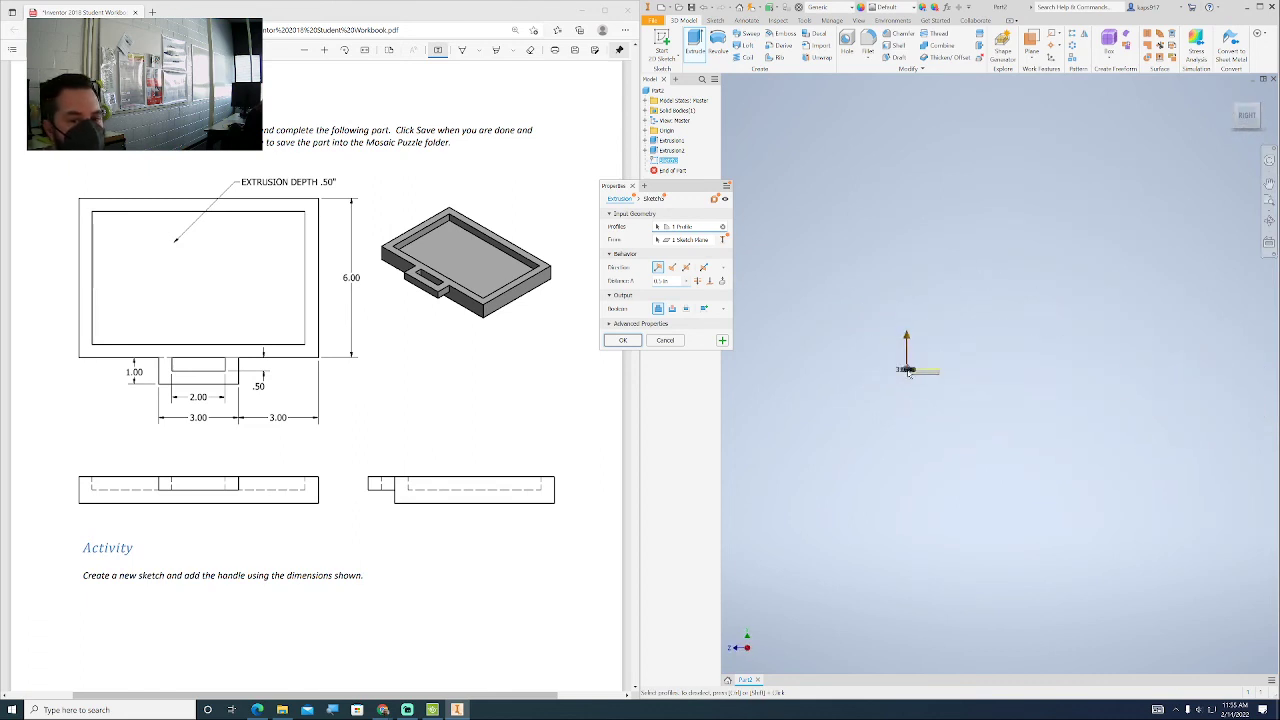
pyautogui.scroll(-3, 910, 367)
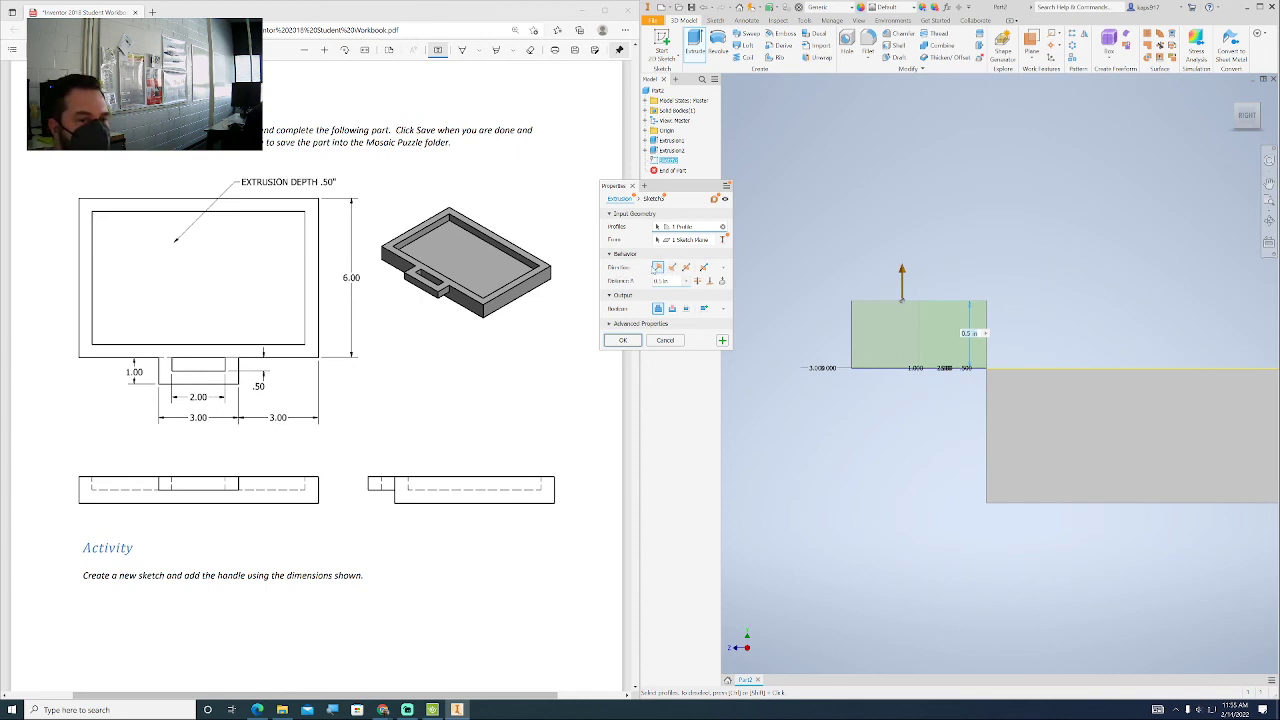
pyautogui.click(672, 268)
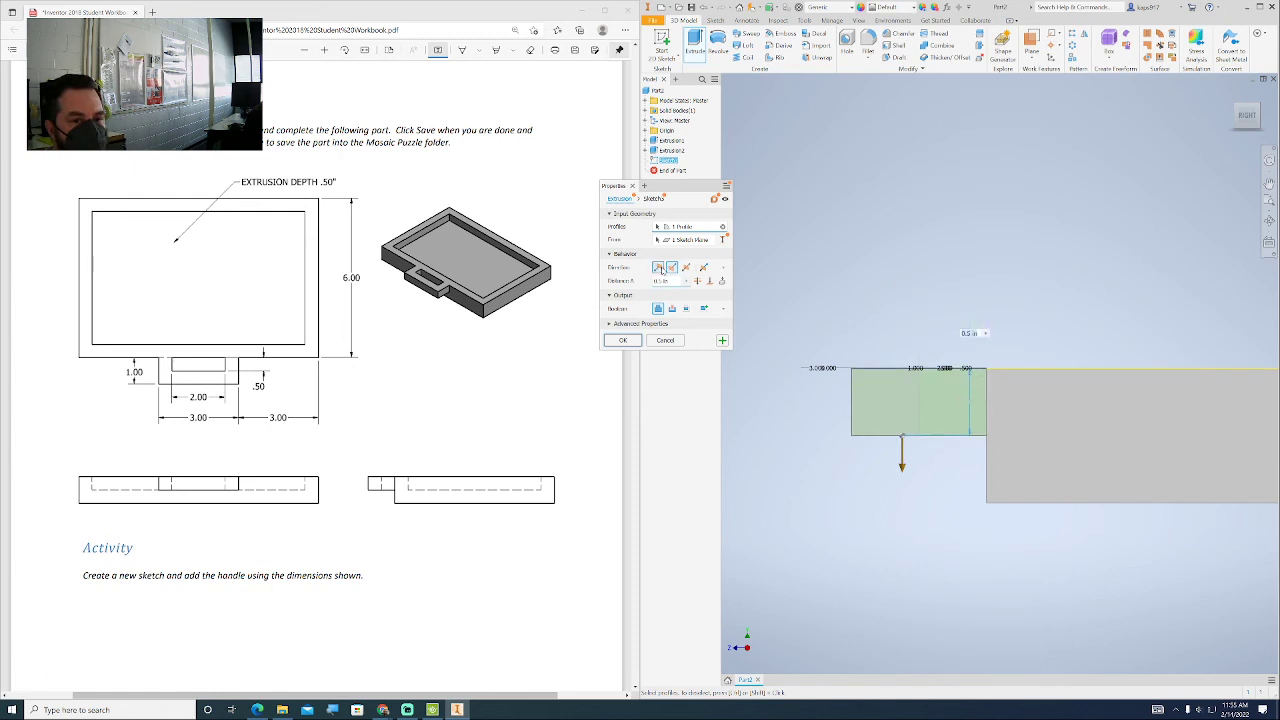
pyautogui.click(658, 268)
pyautogui.click(672, 268)
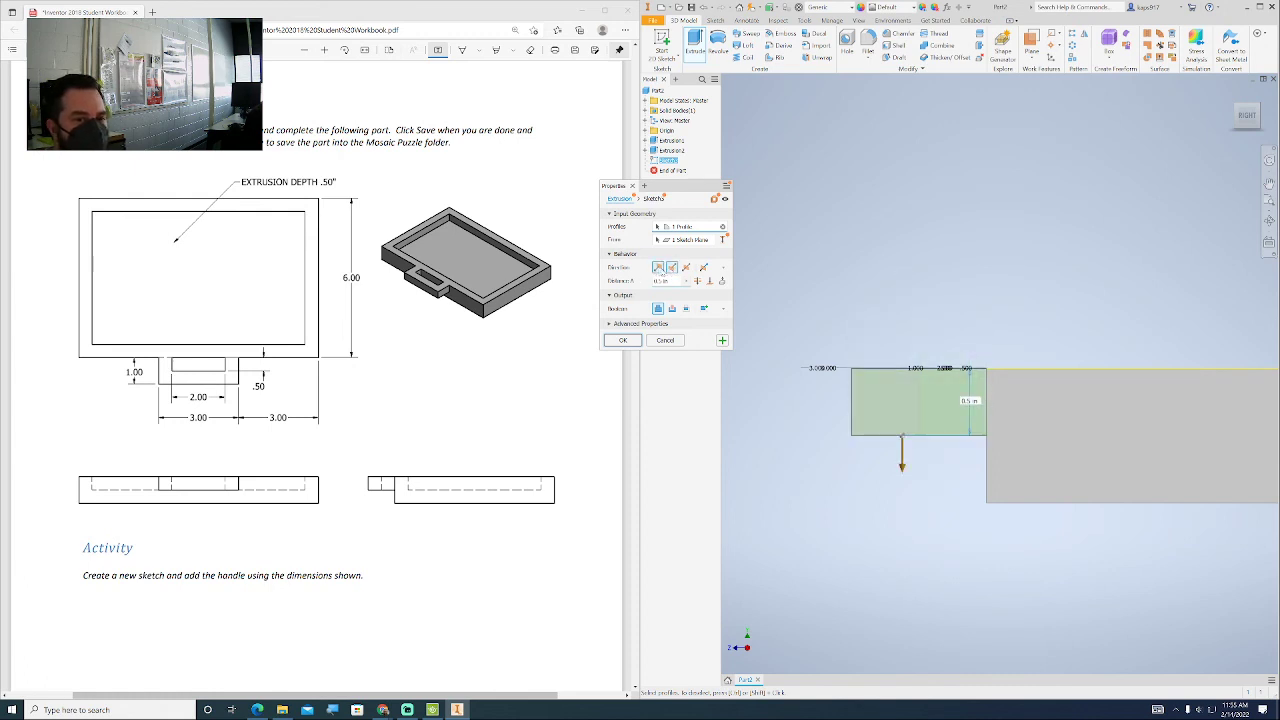
pyautogui.click(658, 268)
pyautogui.click(672, 268)
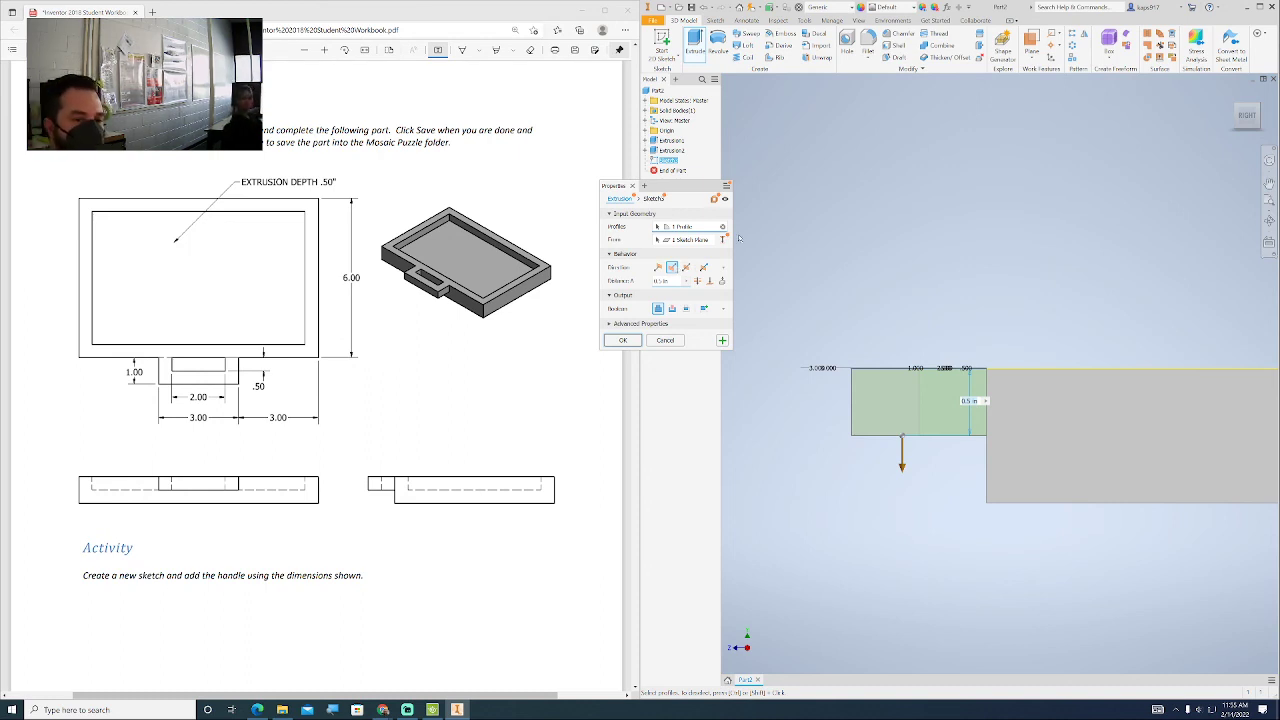
pyautogui.click(623, 341)
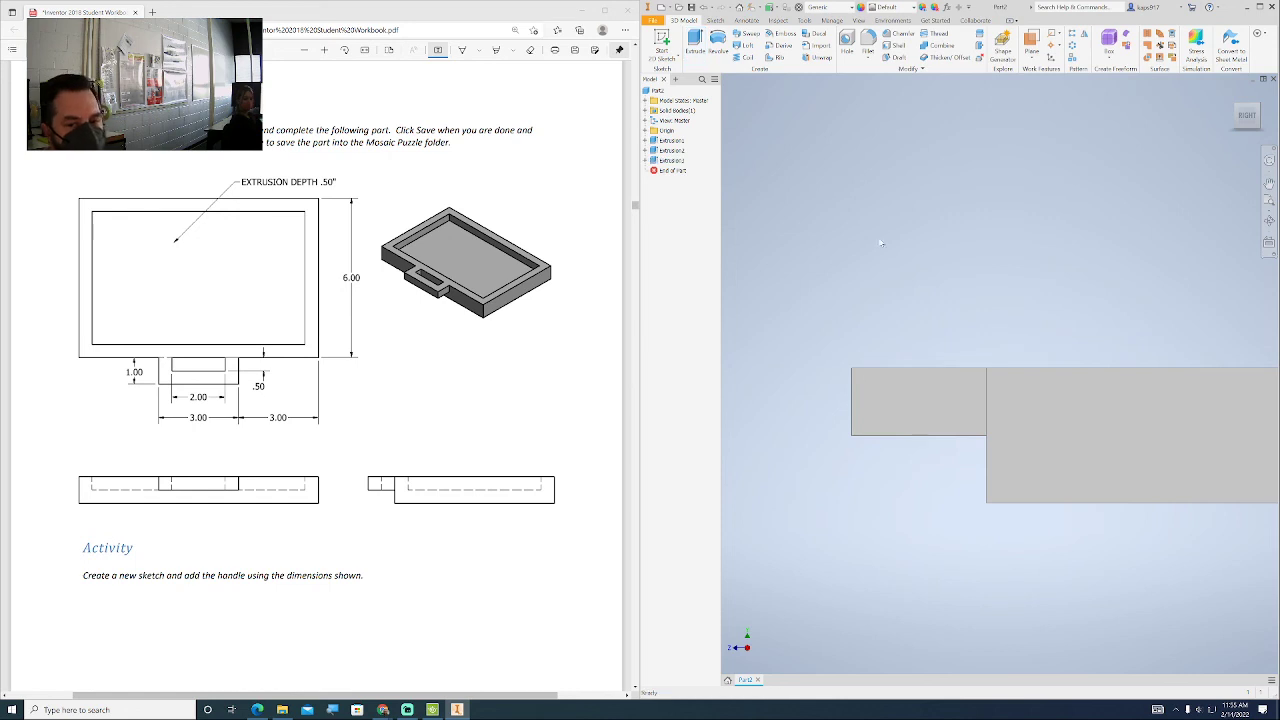
# Step: Examine the whole case with its handle in an isometric view, check the available appearances, and compare the part with the workbook drawing
pyautogui.scroll(-3, 1190, 150)
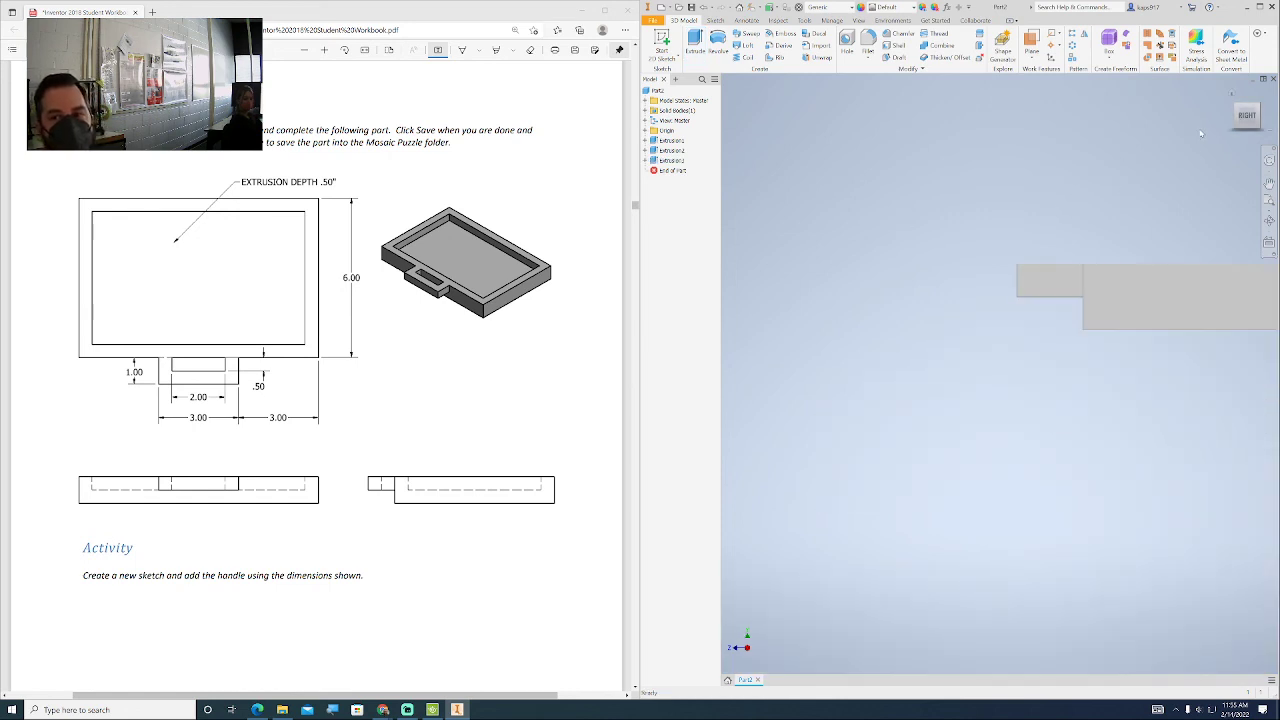
pyautogui.click(1231, 95)
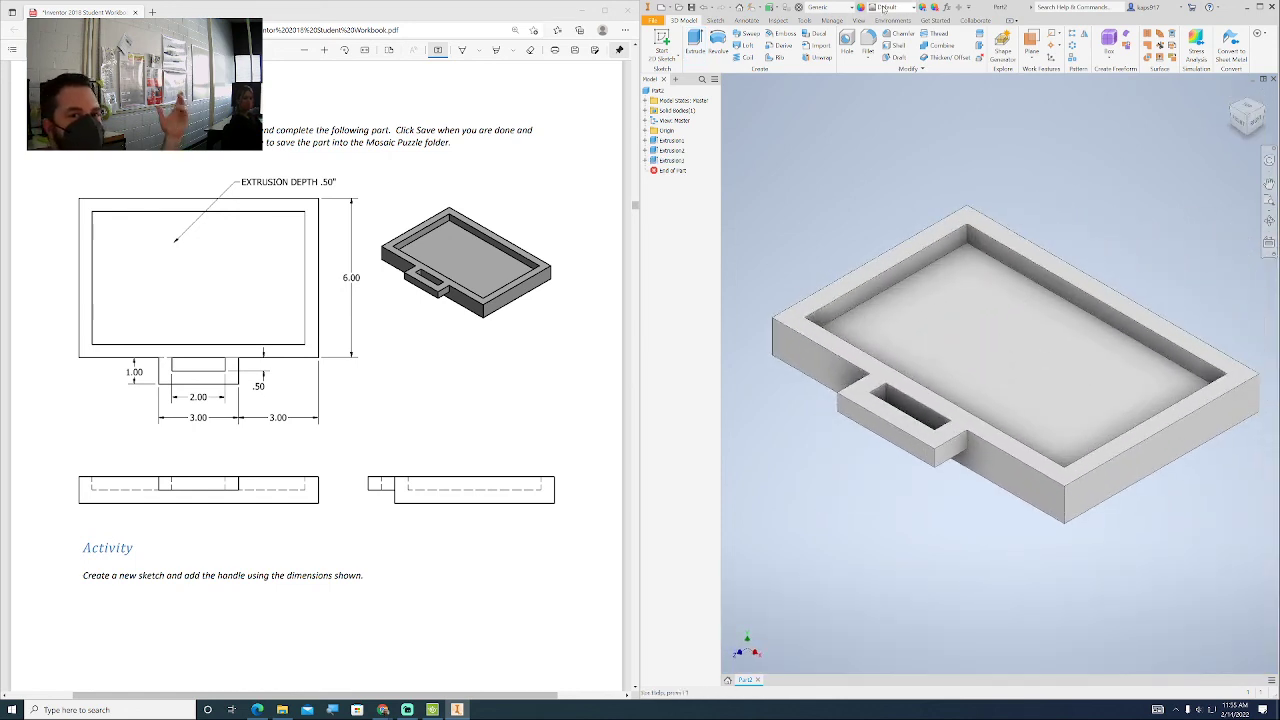
pyautogui.click(886, 8)
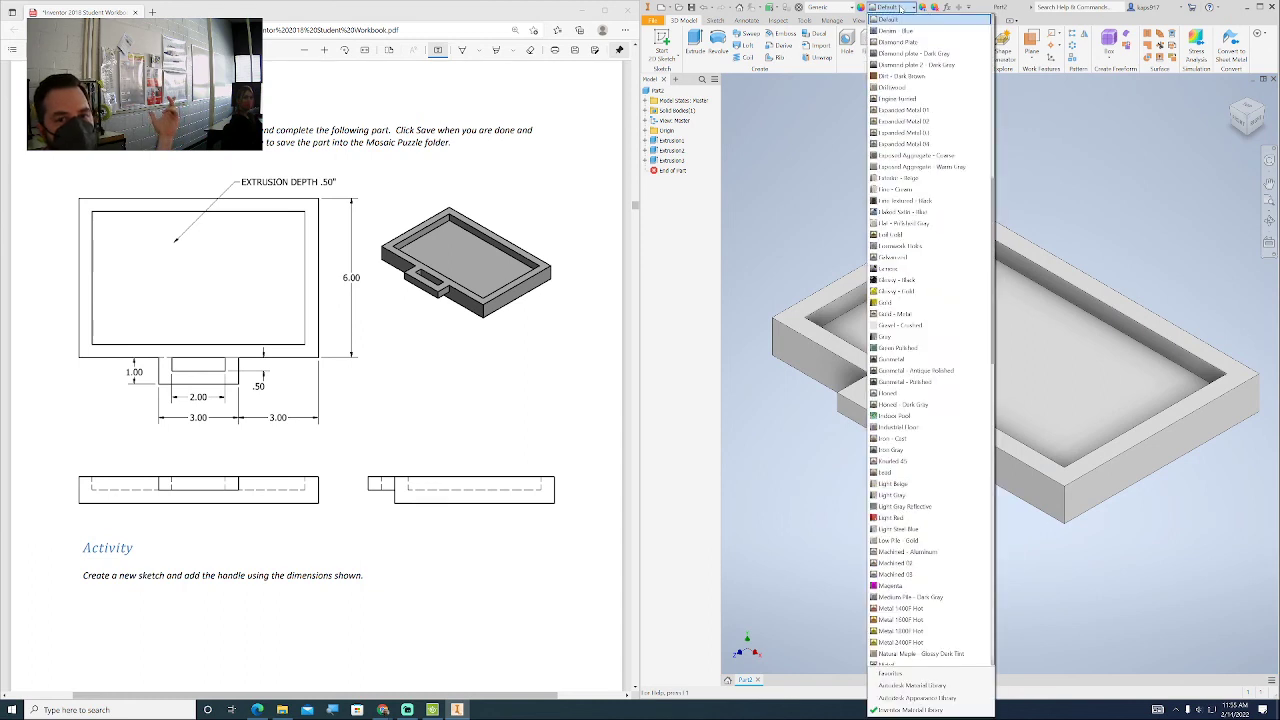
pyautogui.click(796, 218)
pyautogui.scroll(-5, 797, 218)
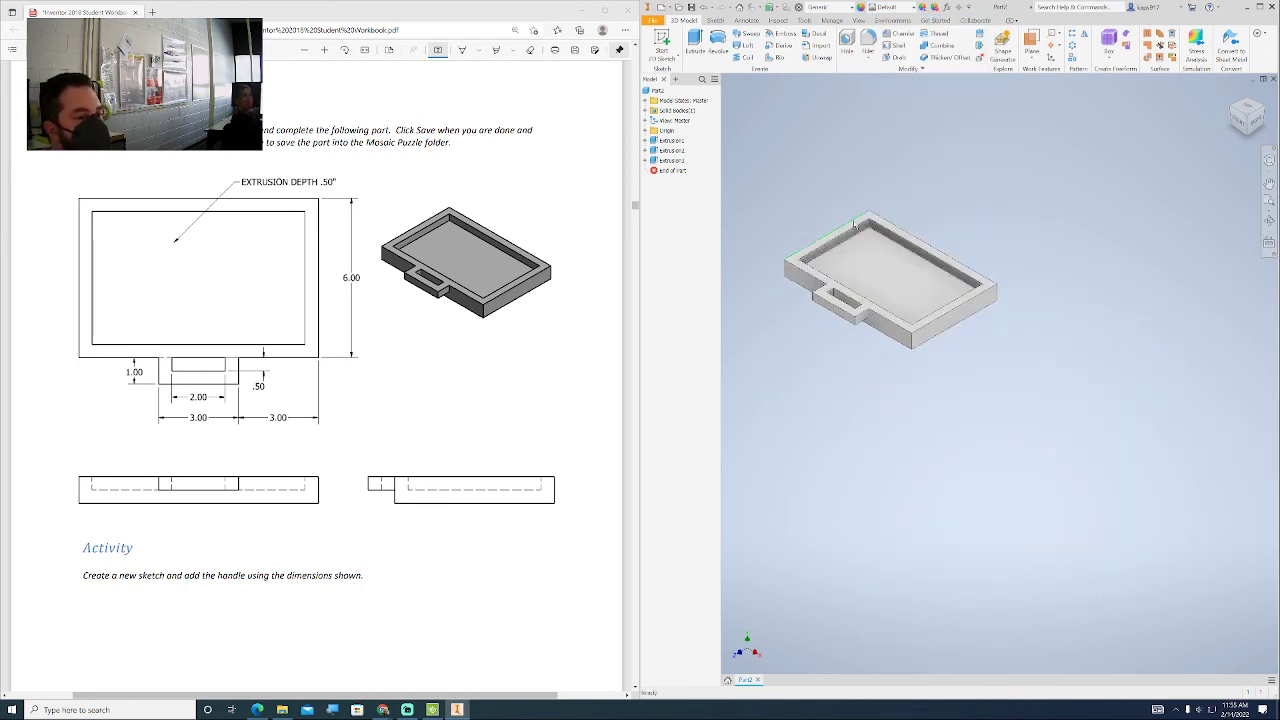
pyautogui.moveTo(854, 225); pyautogui.dragTo(876, 260, button='middle')
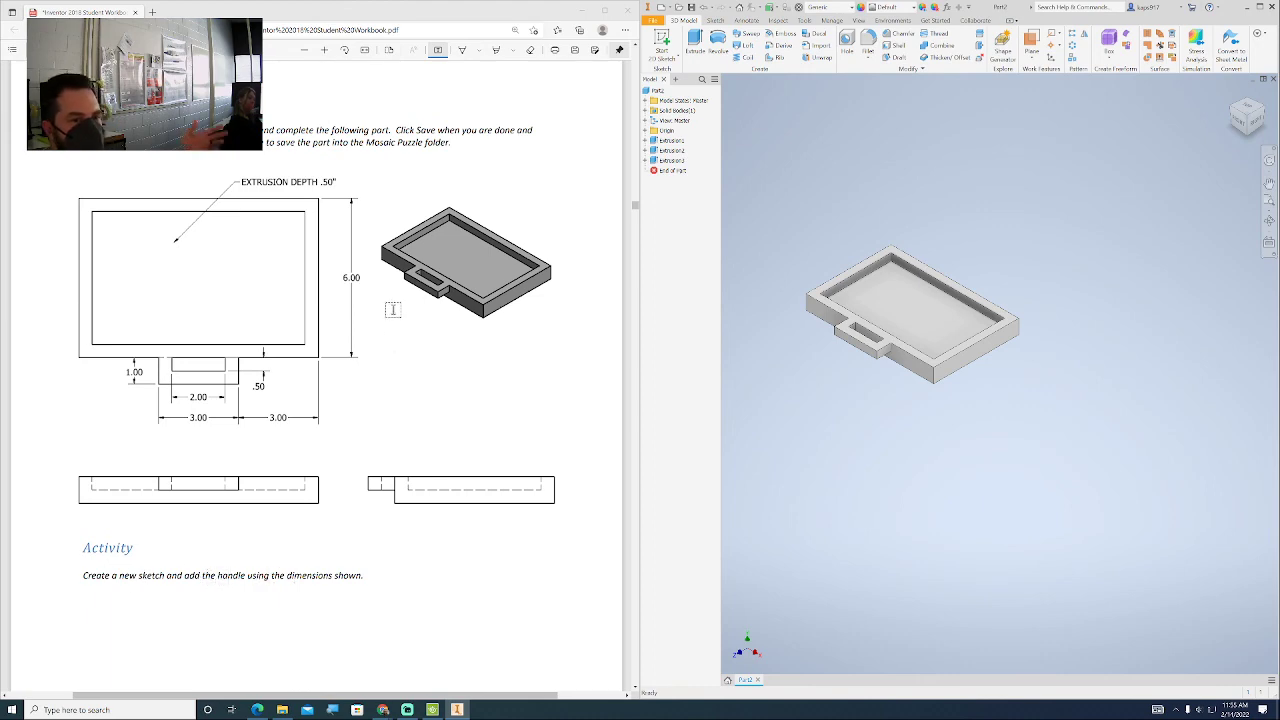
pyautogui.scroll(-5, 403, 329)
pyautogui.scroll(5, 405, 330)
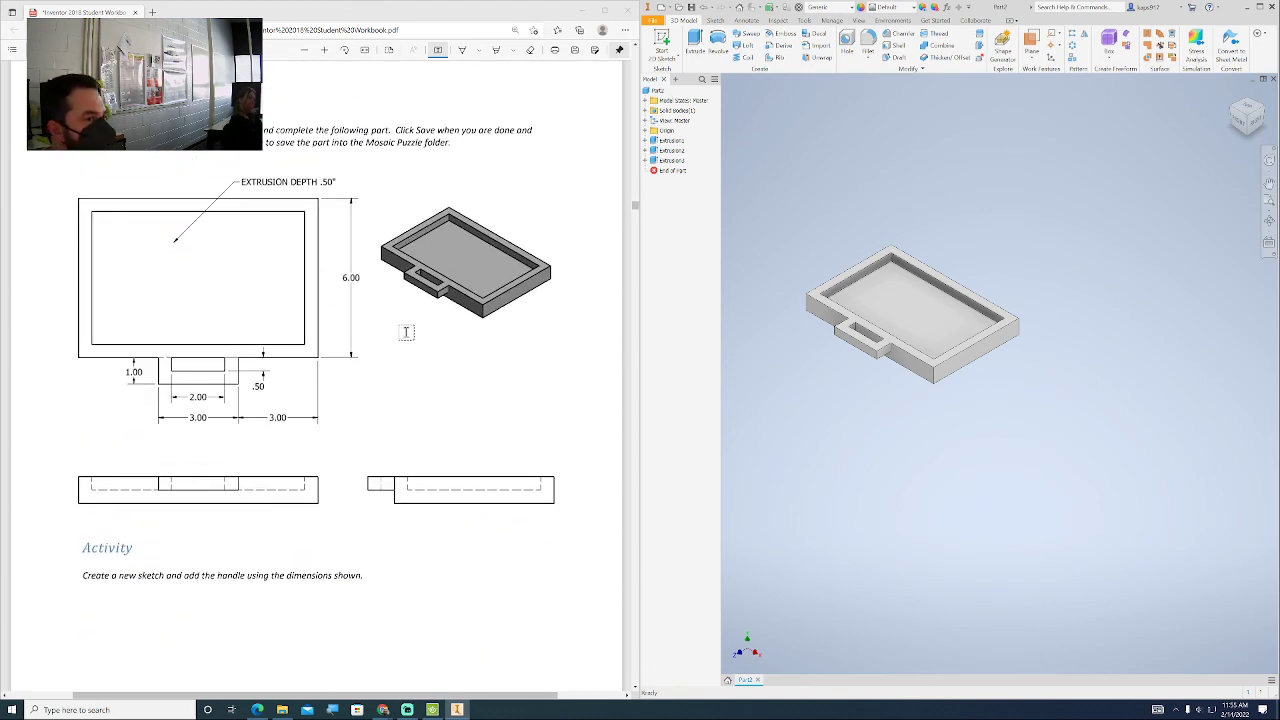